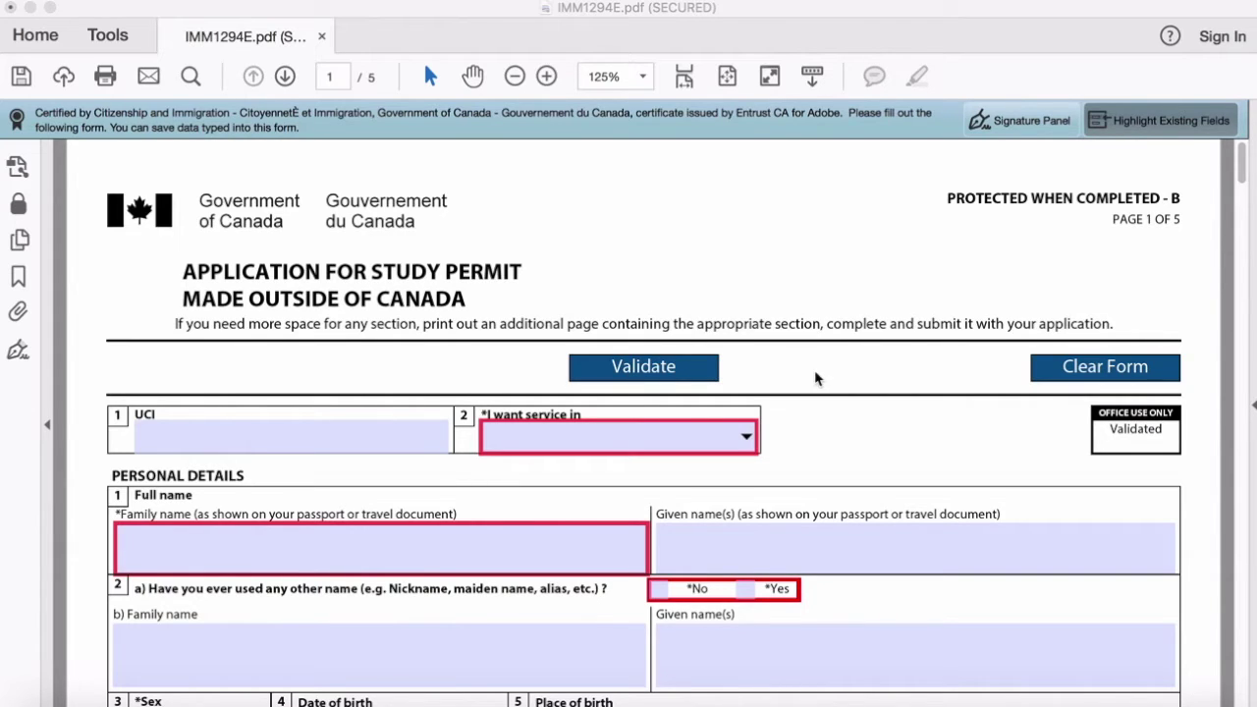
Step: Enter the applicant's client identifier in the UCI field and dismiss the format warning
{"action": "scroll", "coordinate": [815, 379], "scroll_direction": "down", "scroll_amount": 1}
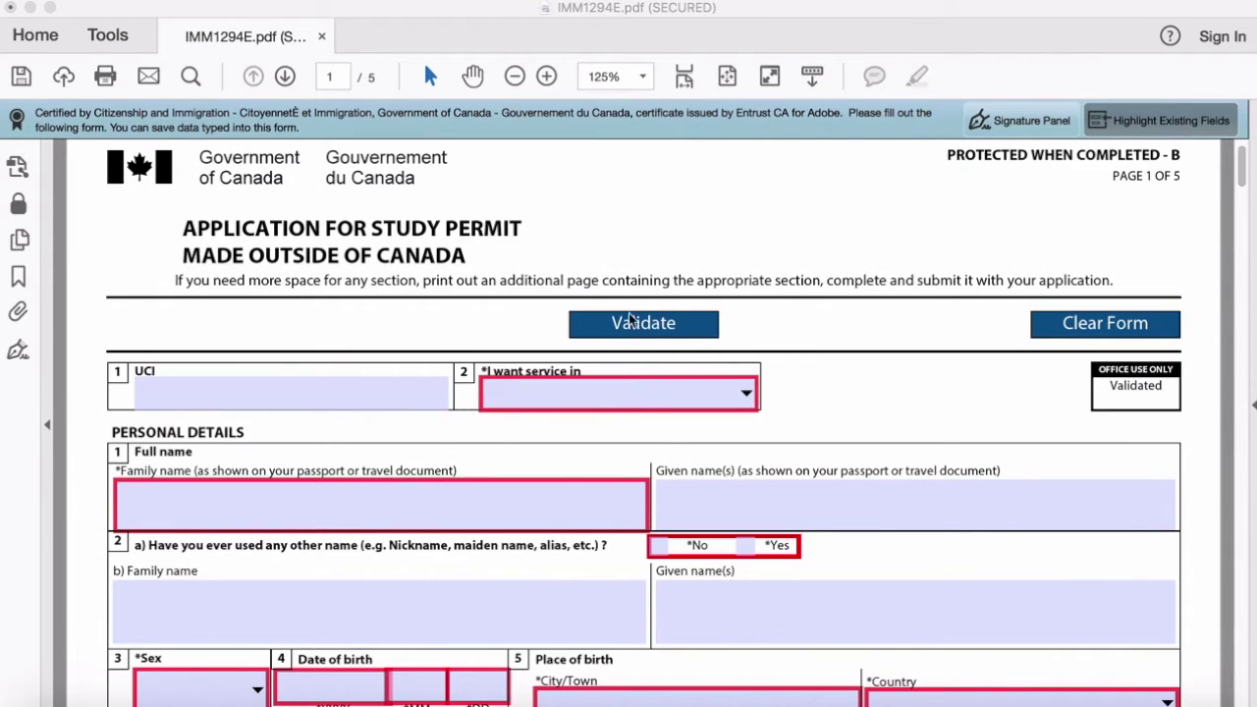
{"action": "scroll", "coordinate": [884, 374], "scroll_direction": "up", "scroll_amount": 1}
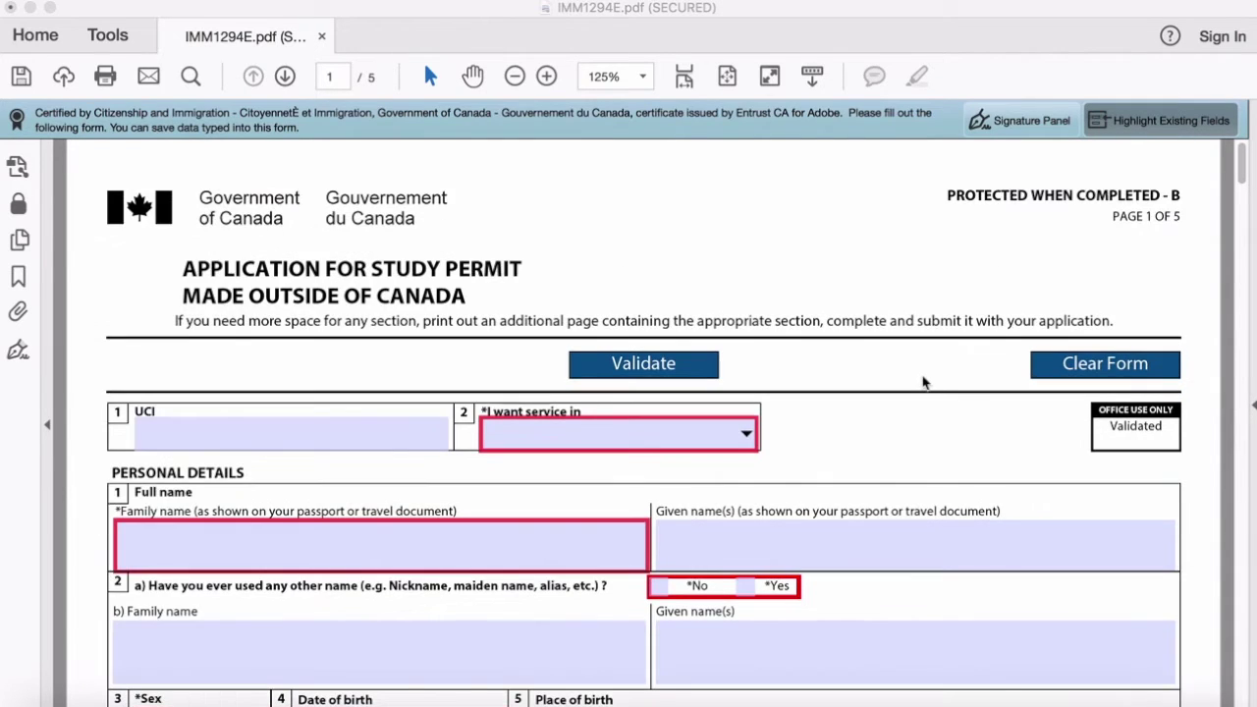
{"action": "scroll", "coordinate": [923, 384], "scroll_direction": "down", "scroll_amount": 20}
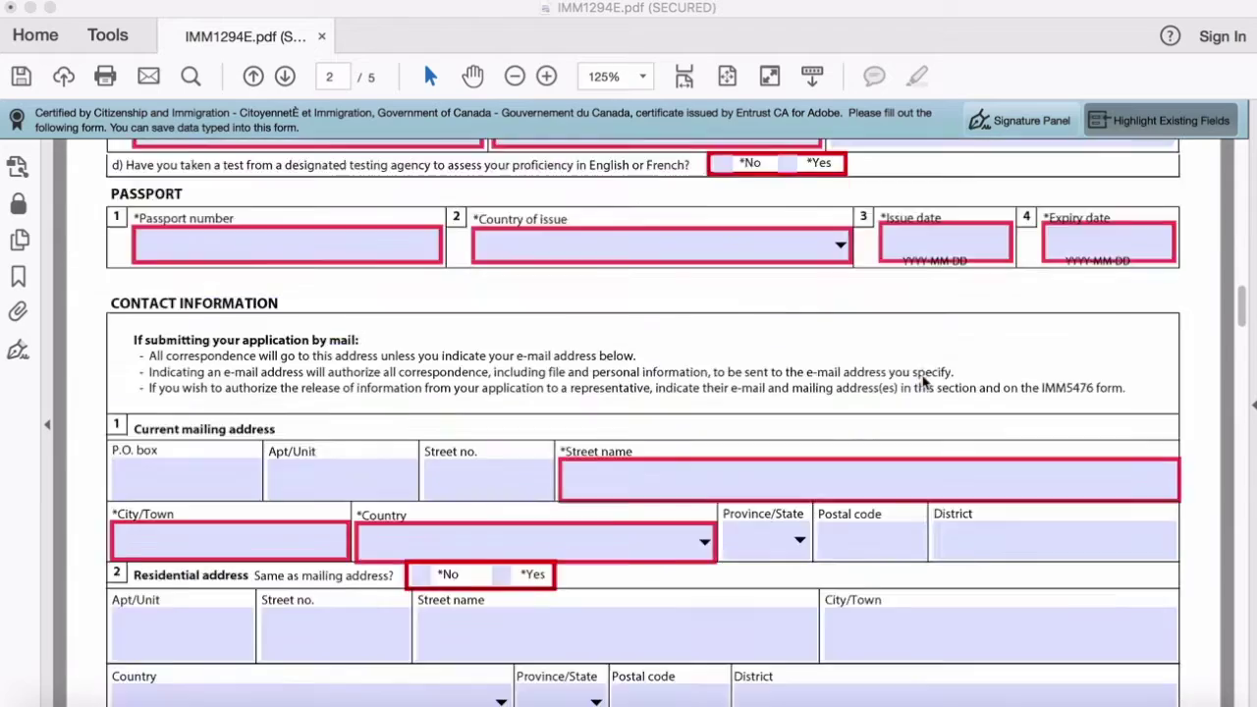
{"action": "scroll", "coordinate": [923, 383], "scroll_direction": "down", "scroll_amount": 20}
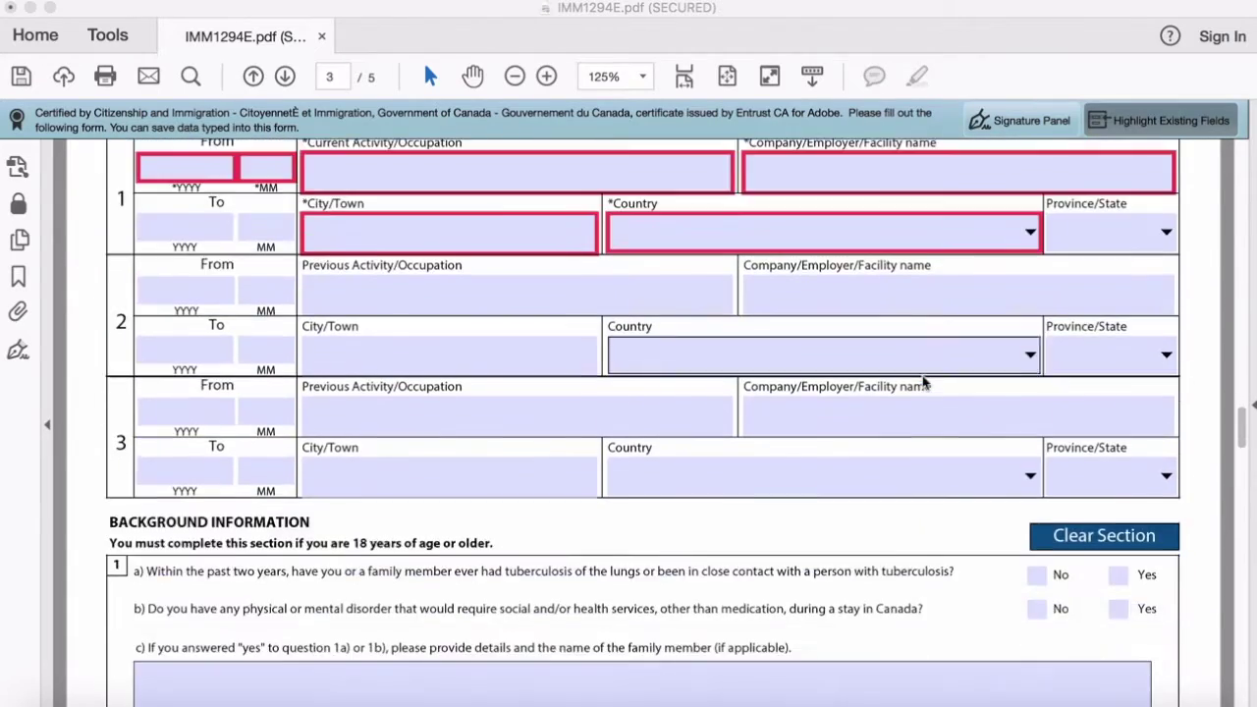
{"action": "scroll", "coordinate": [923, 383], "scroll_direction": "up", "scroll_amount": 3}
{"action": "scroll", "coordinate": [923, 383], "scroll_direction": "down", "scroll_amount": 12}
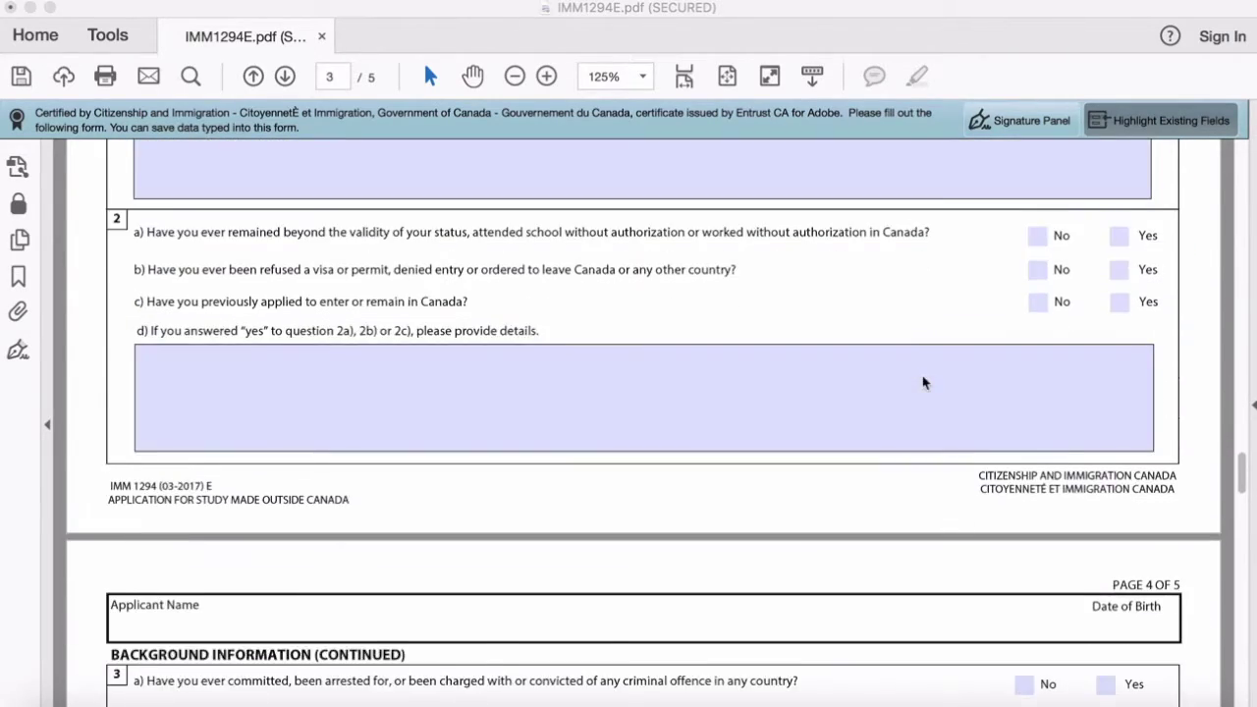
{"action": "scroll", "coordinate": [923, 383], "scroll_direction": "down", "scroll_amount": 15}
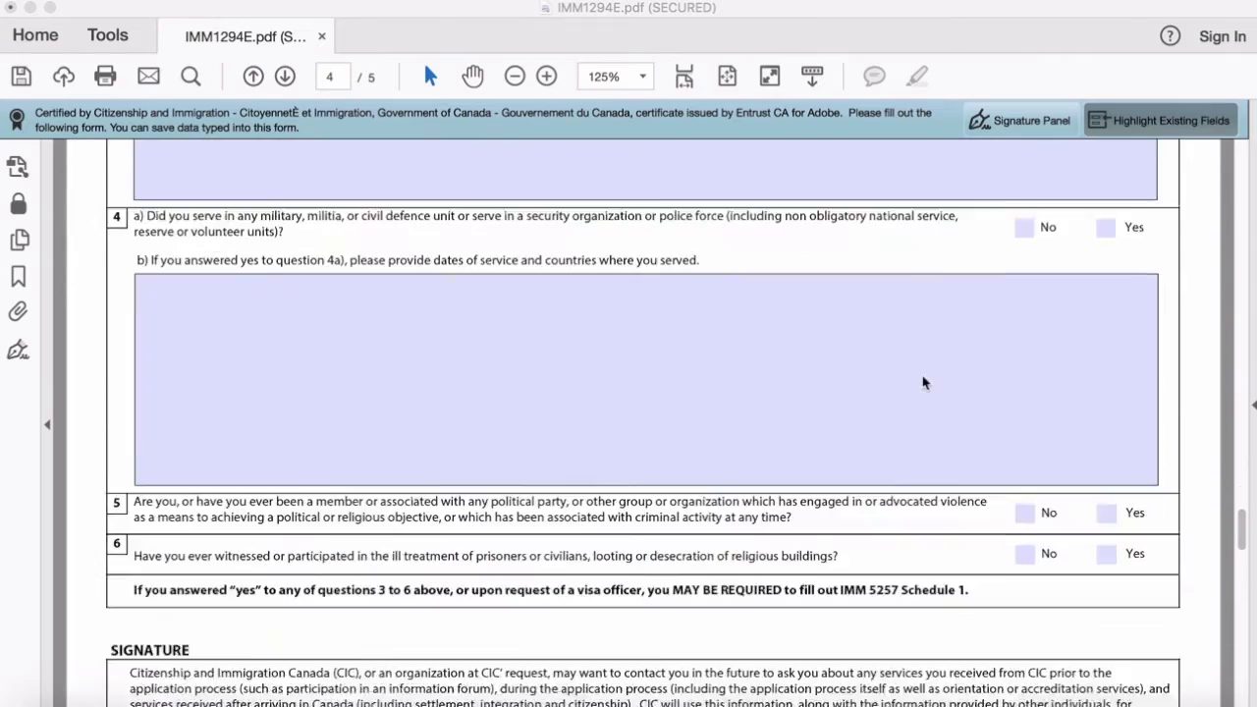
{"action": "scroll", "coordinate": [924, 383], "scroll_direction": "down", "scroll_amount": 20}
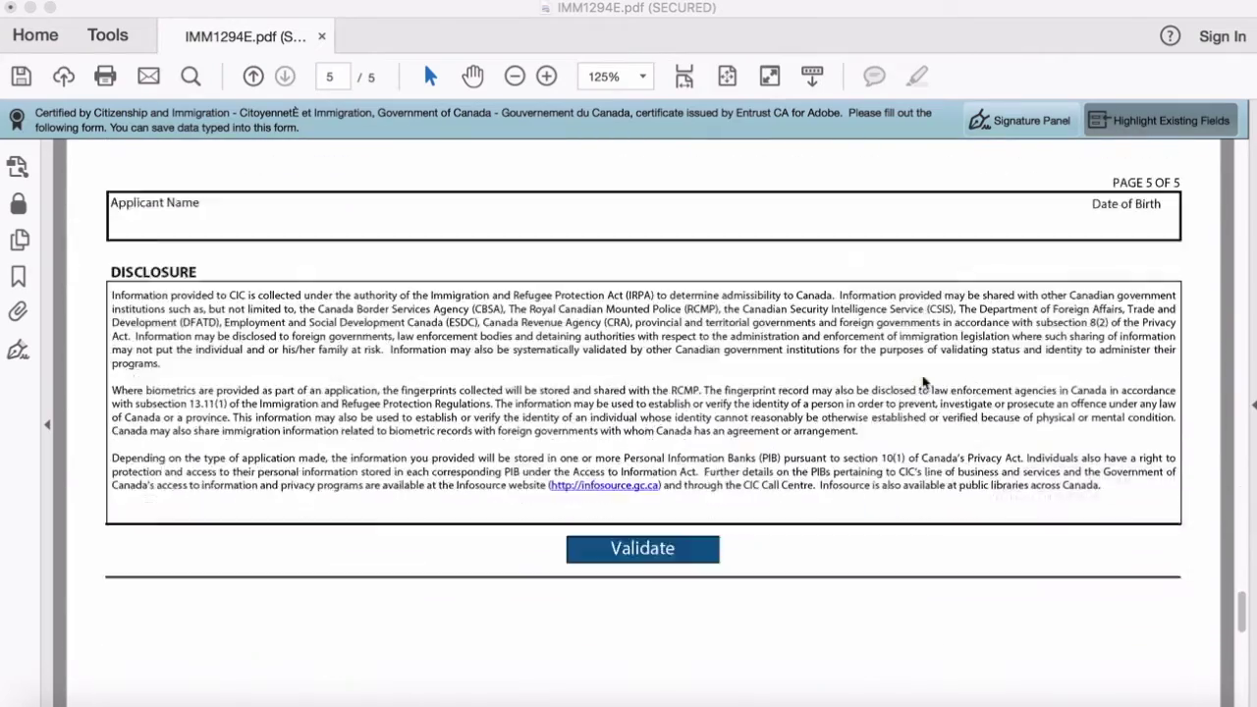
{"action": "scroll", "coordinate": [923, 383], "scroll_direction": "up", "scroll_amount": 3}
{"action": "scroll", "coordinate": [926, 379], "scroll_direction": "down", "scroll_amount": 1}
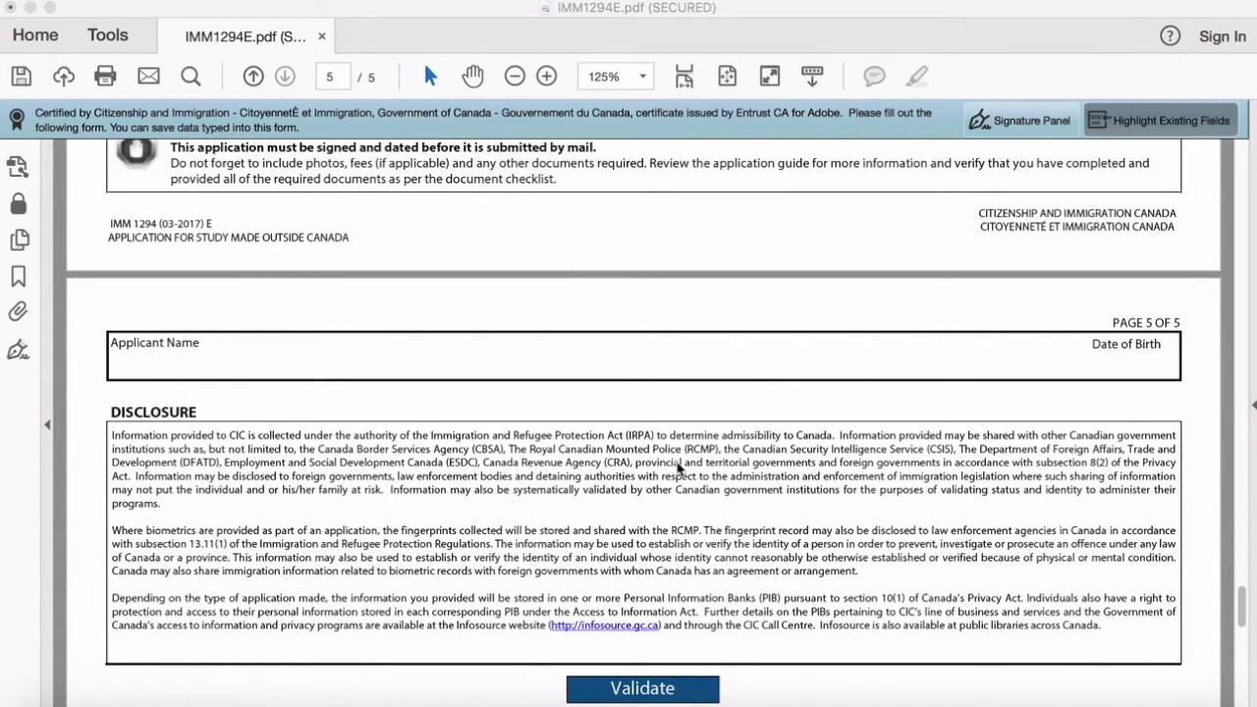
{"action": "scroll", "coordinate": [678, 469], "scroll_direction": "up", "scroll_amount": 20}
{"action": "scroll", "coordinate": [677, 470], "scroll_direction": "down", "scroll_amount": 2}
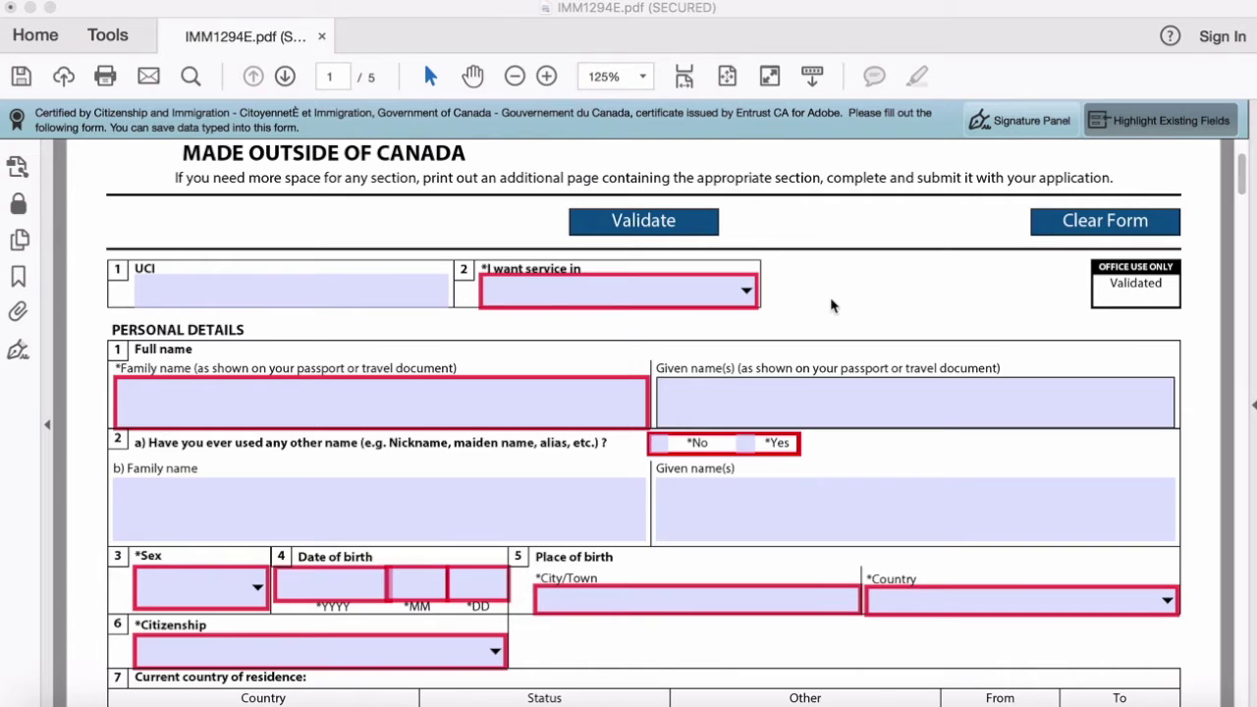
{"action": "left_click", "coordinate": [303, 287]}
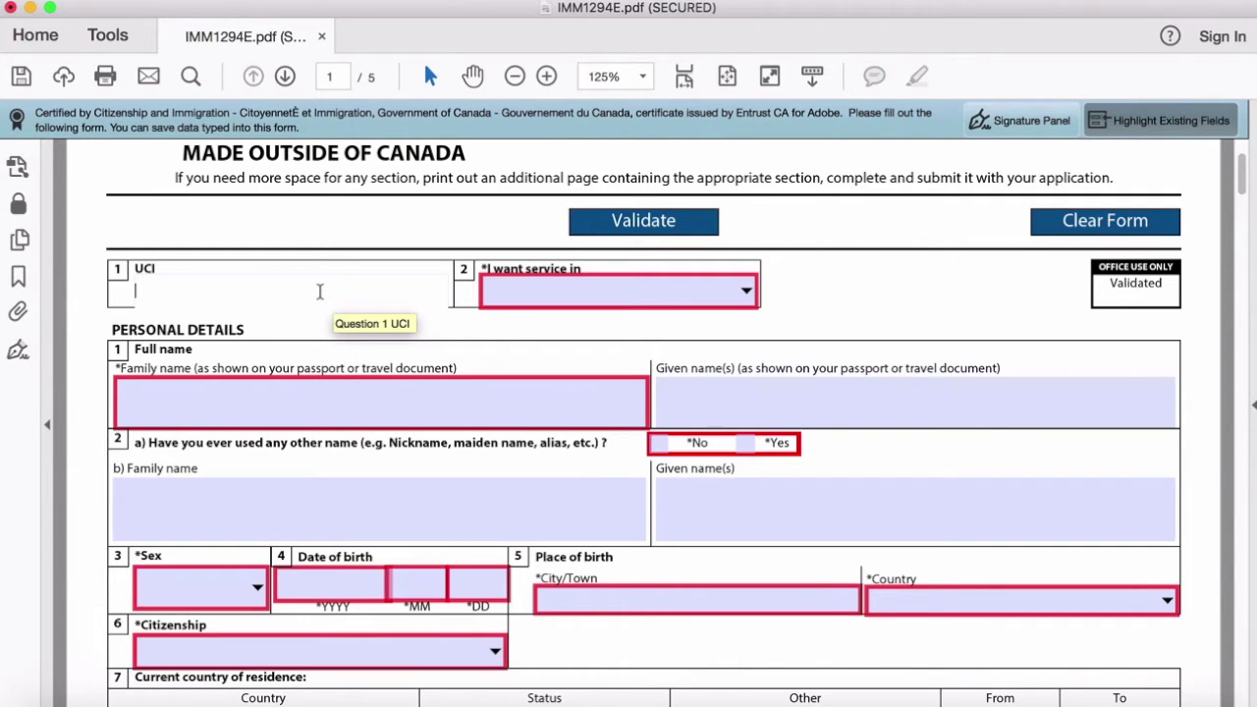
{"action": "left_click", "coordinate": [176, 277]}
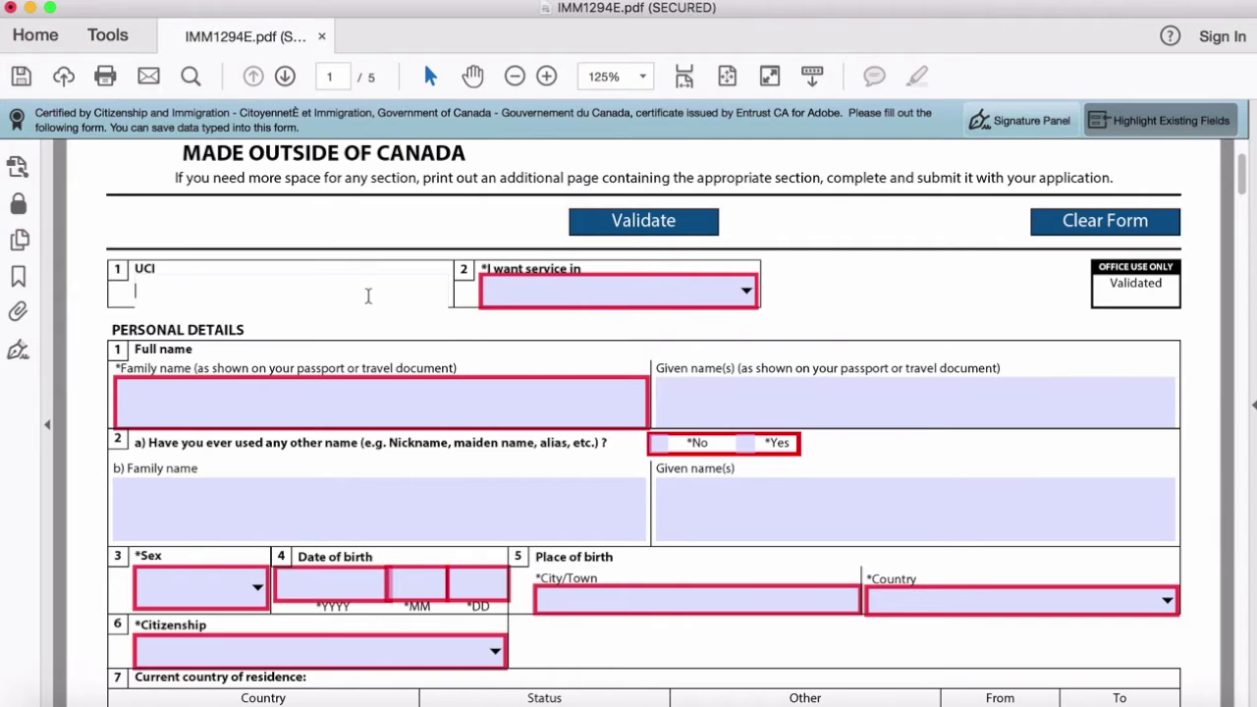
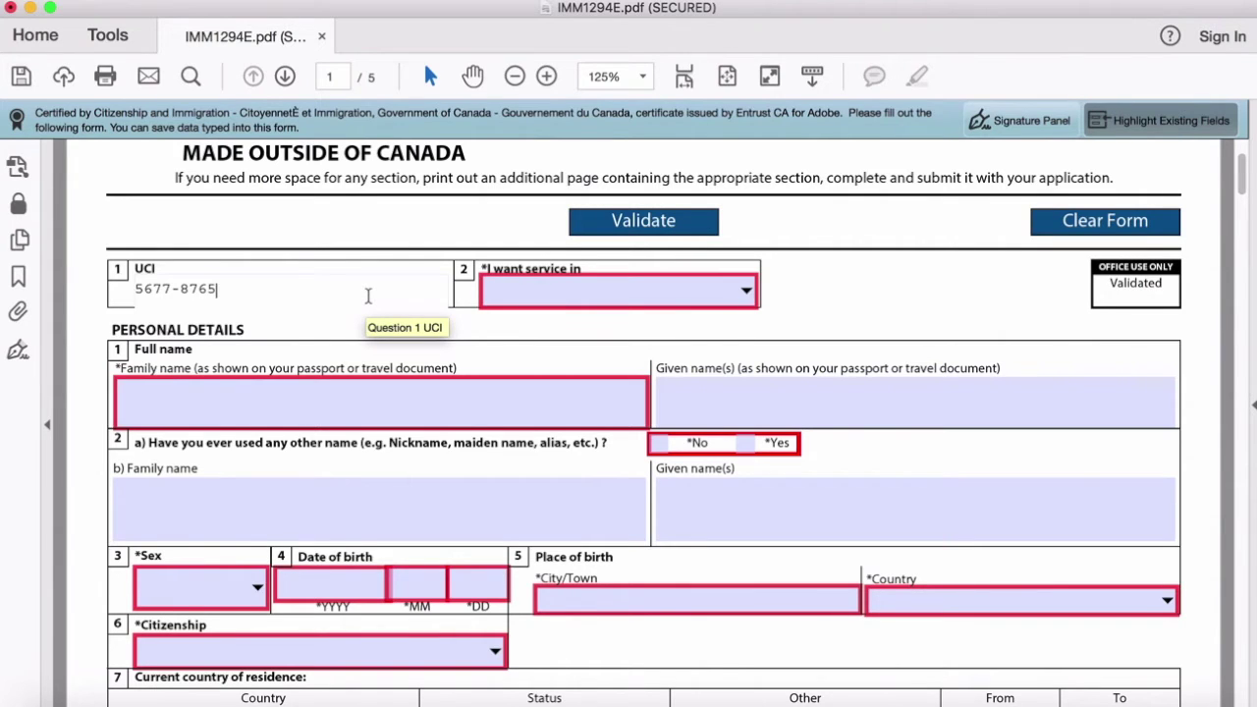
{"action": "left_click", "coordinate": [552, 295]}
{"action": "key", "text": "Return"}
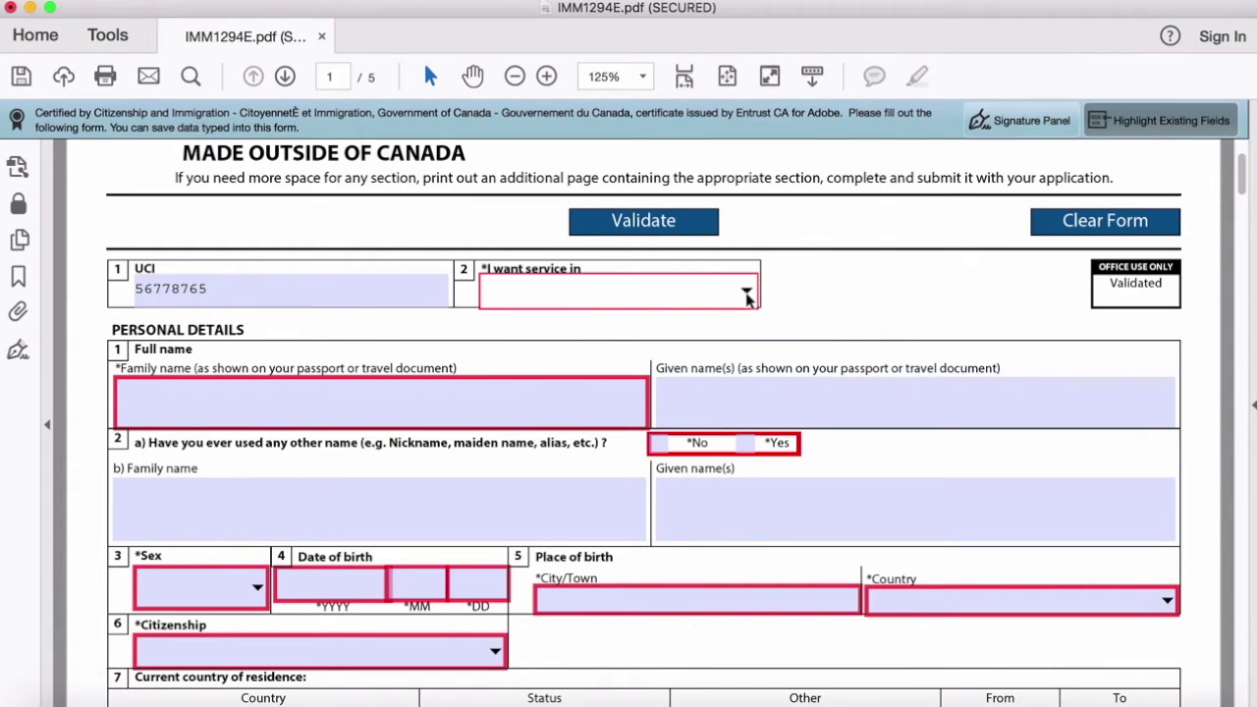
Step: Choose English in the 'I want service in' dropdown
{"action": "left_click", "coordinate": [746, 295]}
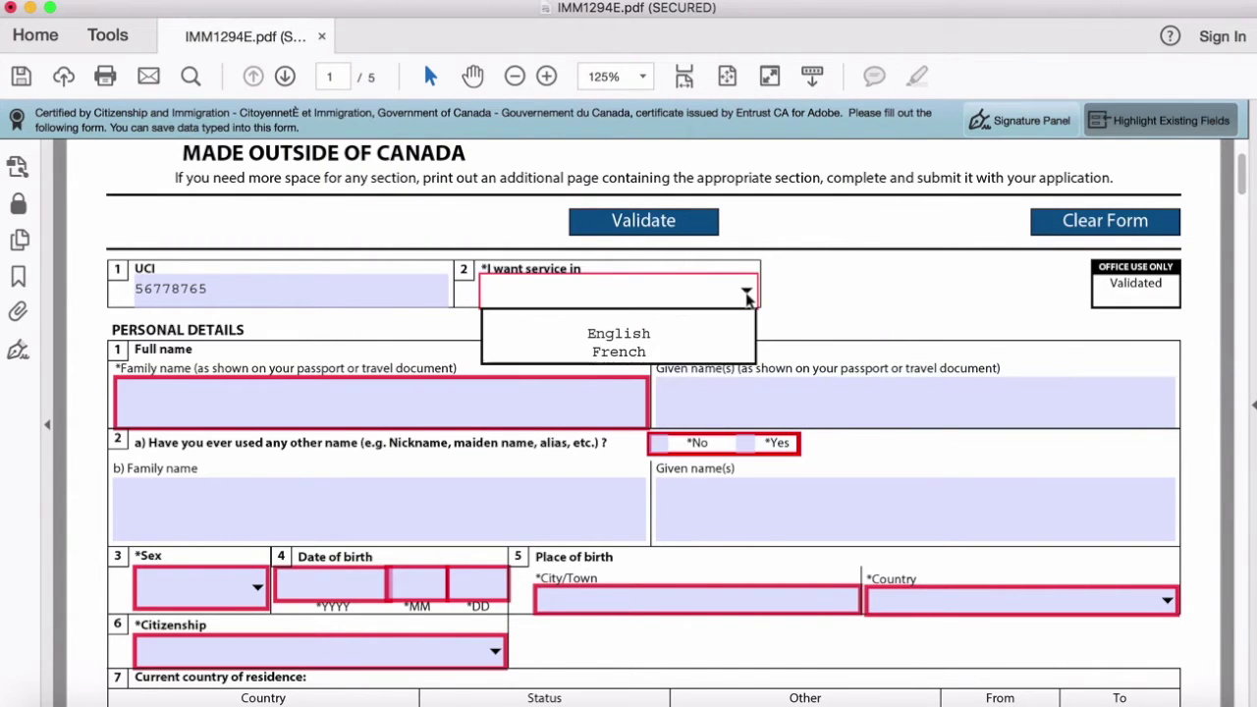
{"action": "left_click", "coordinate": [656, 336]}
{"action": "left_click", "coordinate": [508, 399]}
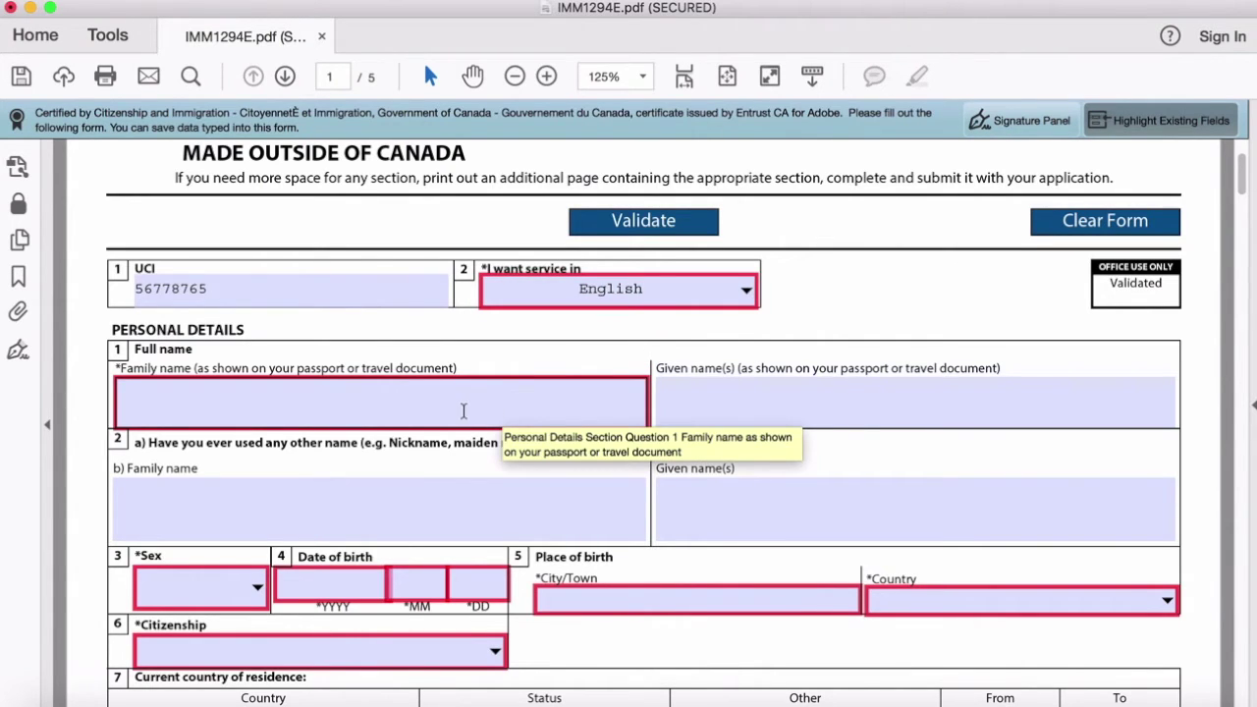
{"action": "left_click", "coordinate": [463, 406]}
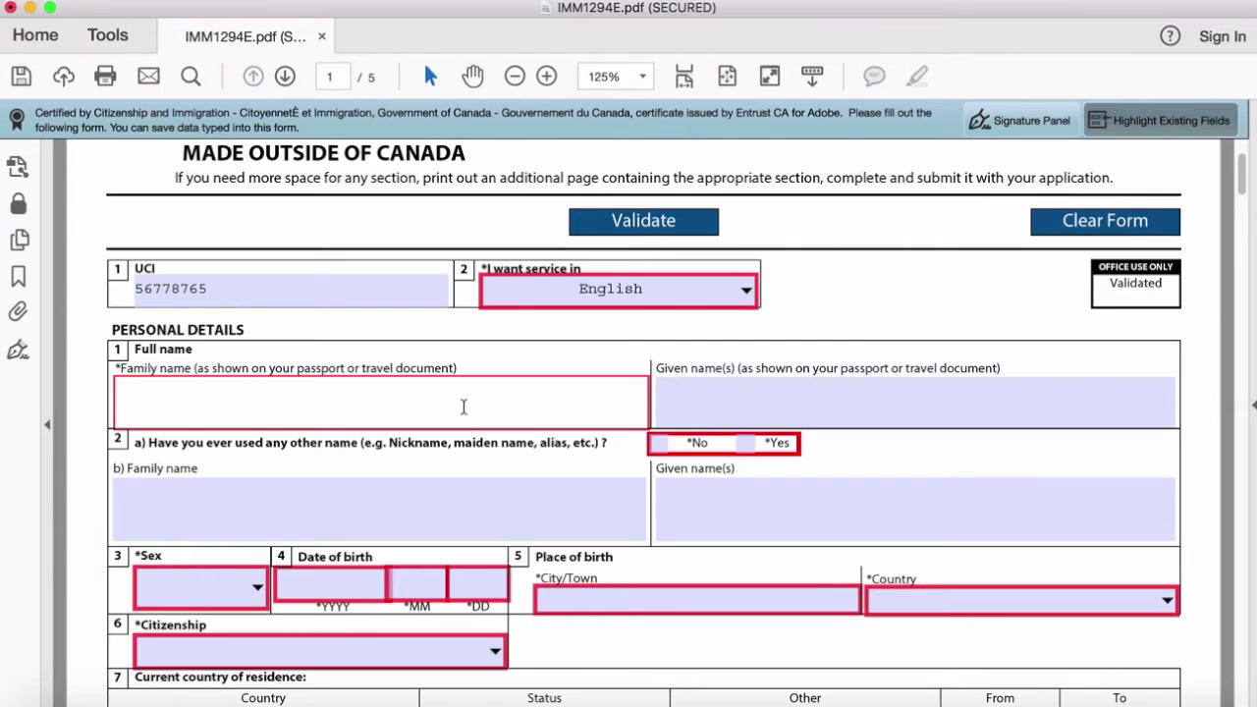
Step: Enter the applicant's family and given names, and tick No for other names used
{"action": "left_click", "coordinate": [708, 405]}
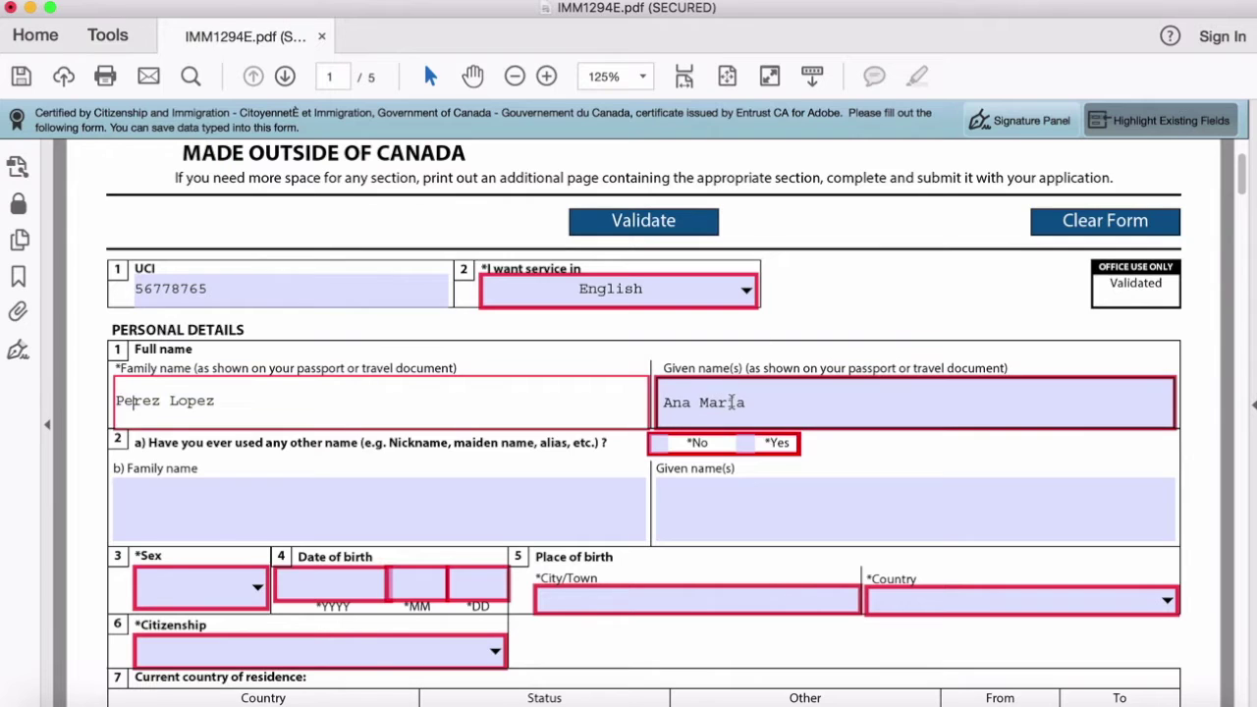
{"action": "left_click", "coordinate": [732, 403]}
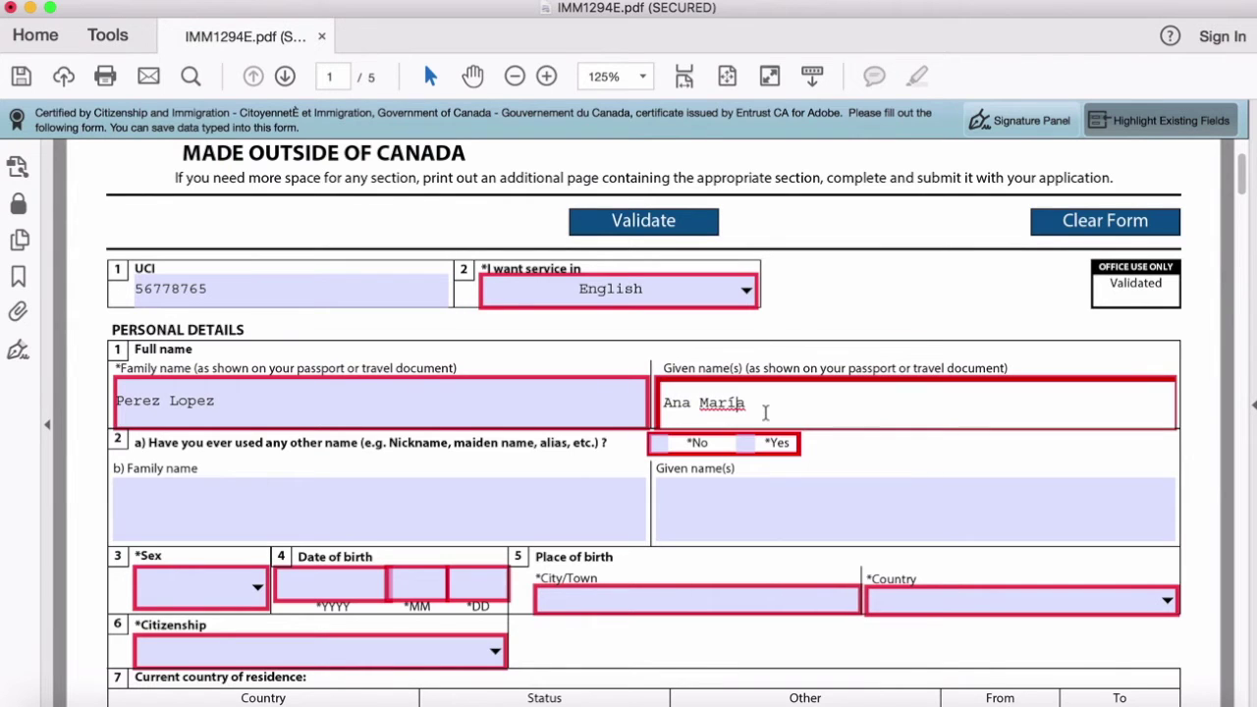
{"action": "left_click", "coordinate": [616, 398]}
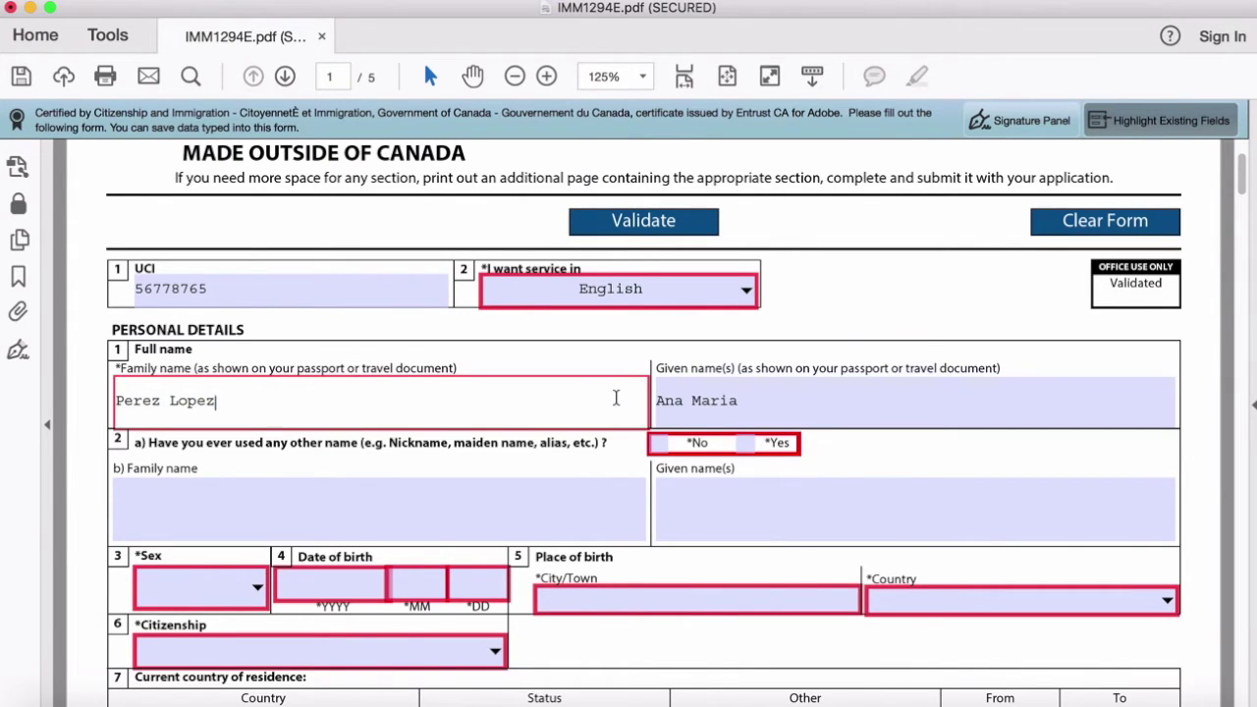
{"action": "left_click", "coordinate": [359, 506]}
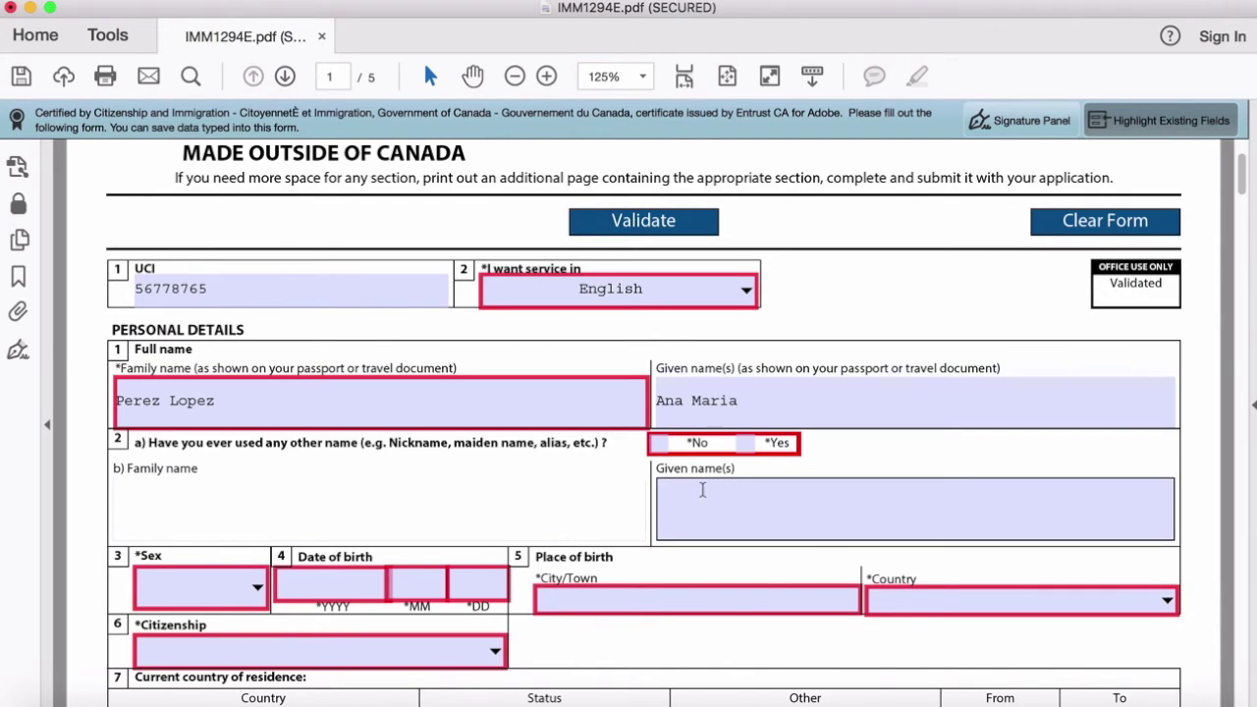
{"action": "left_click", "coordinate": [656, 444]}
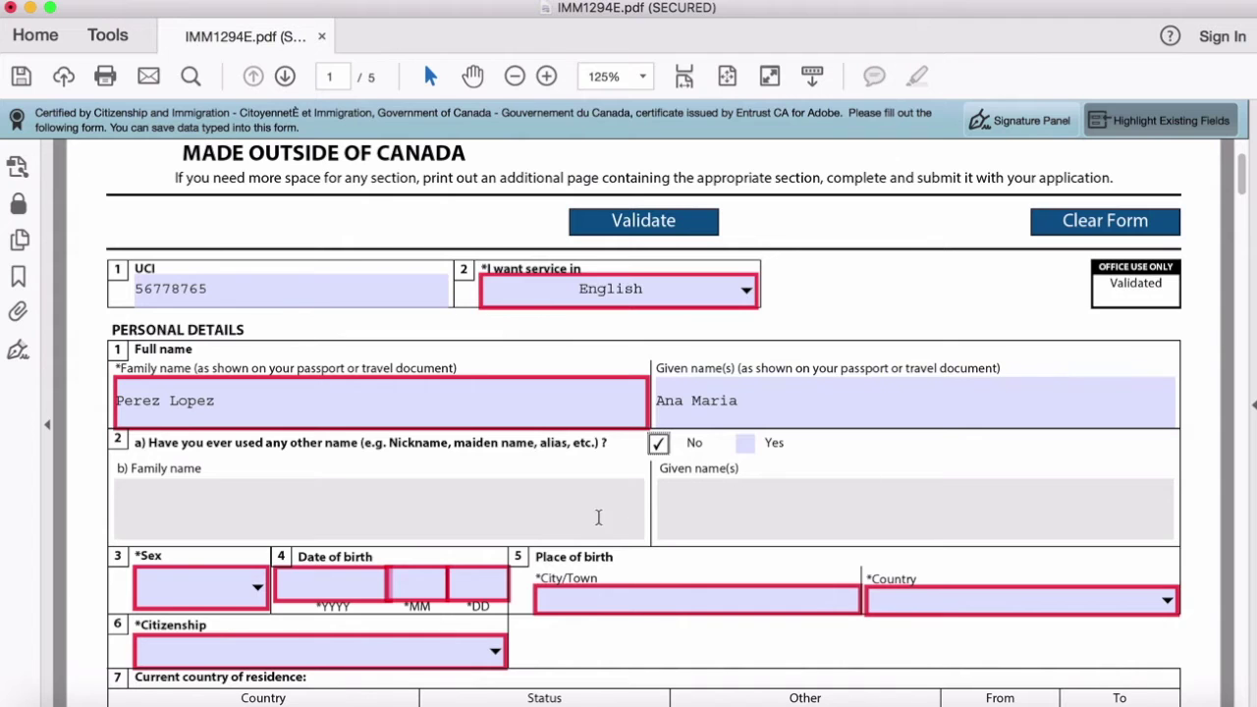
Step: Set the applicant's sex to Female
{"action": "scroll", "coordinate": [472, 522], "scroll_direction": "down", "scroll_amount": 3}
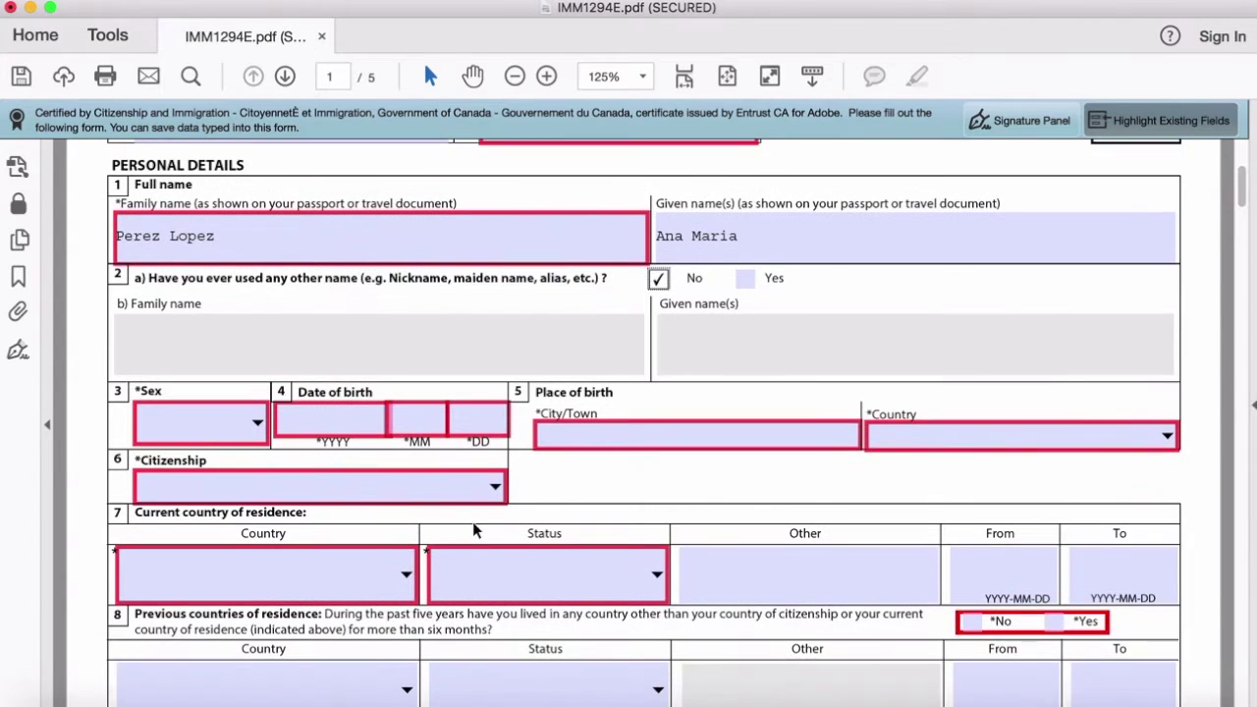
{"action": "scroll", "coordinate": [525, 351], "scroll_direction": "up", "scroll_amount": 2}
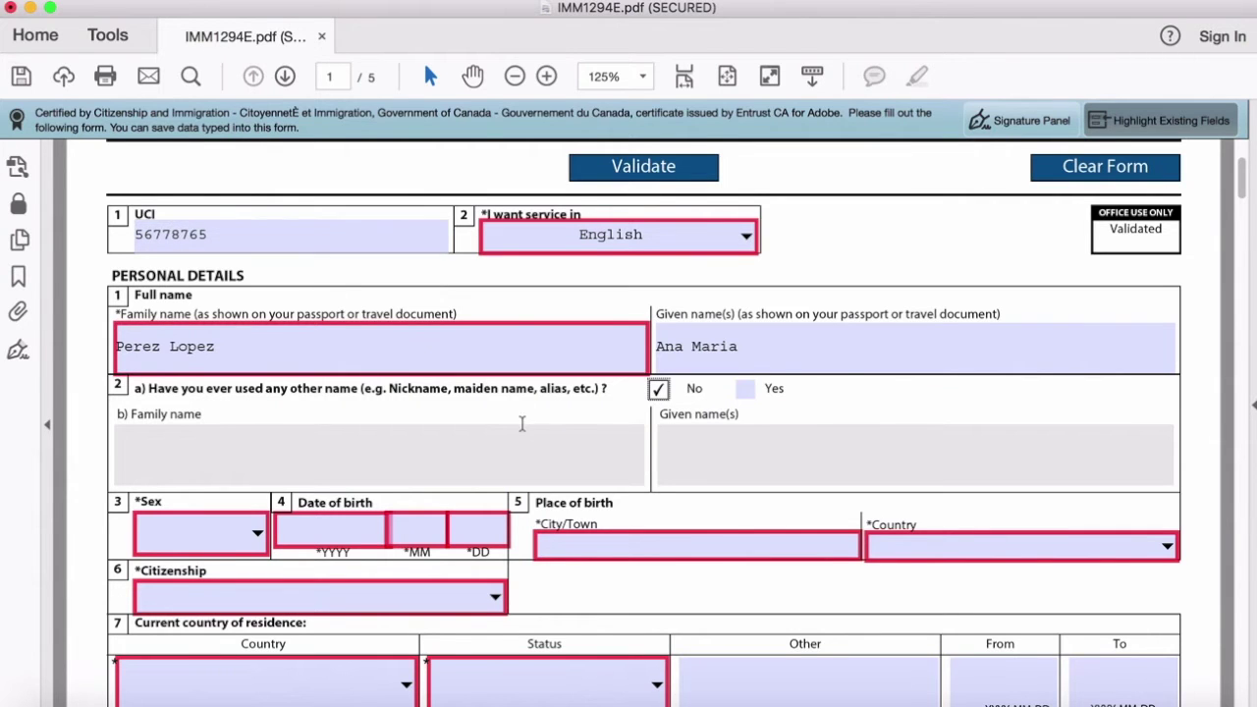
{"action": "scroll", "coordinate": [522, 423], "scroll_direction": "down", "scroll_amount": 2}
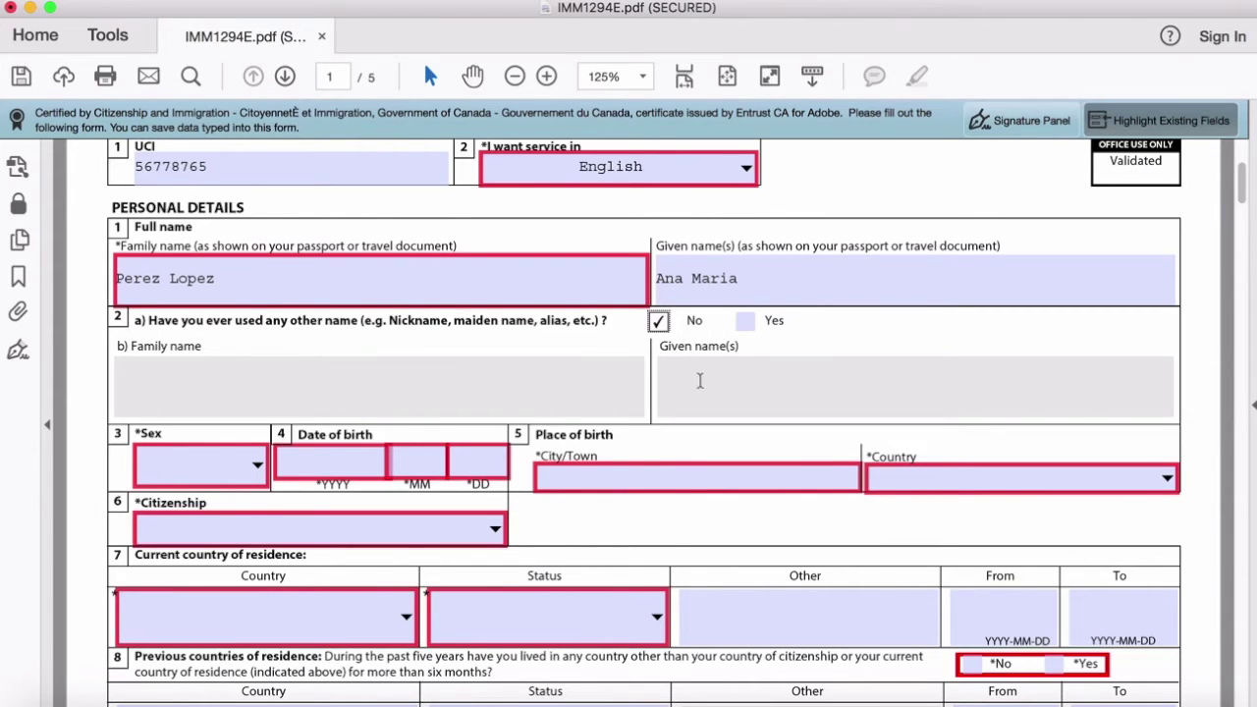
{"action": "scroll", "coordinate": [620, 458], "scroll_direction": "down", "scroll_amount": 2}
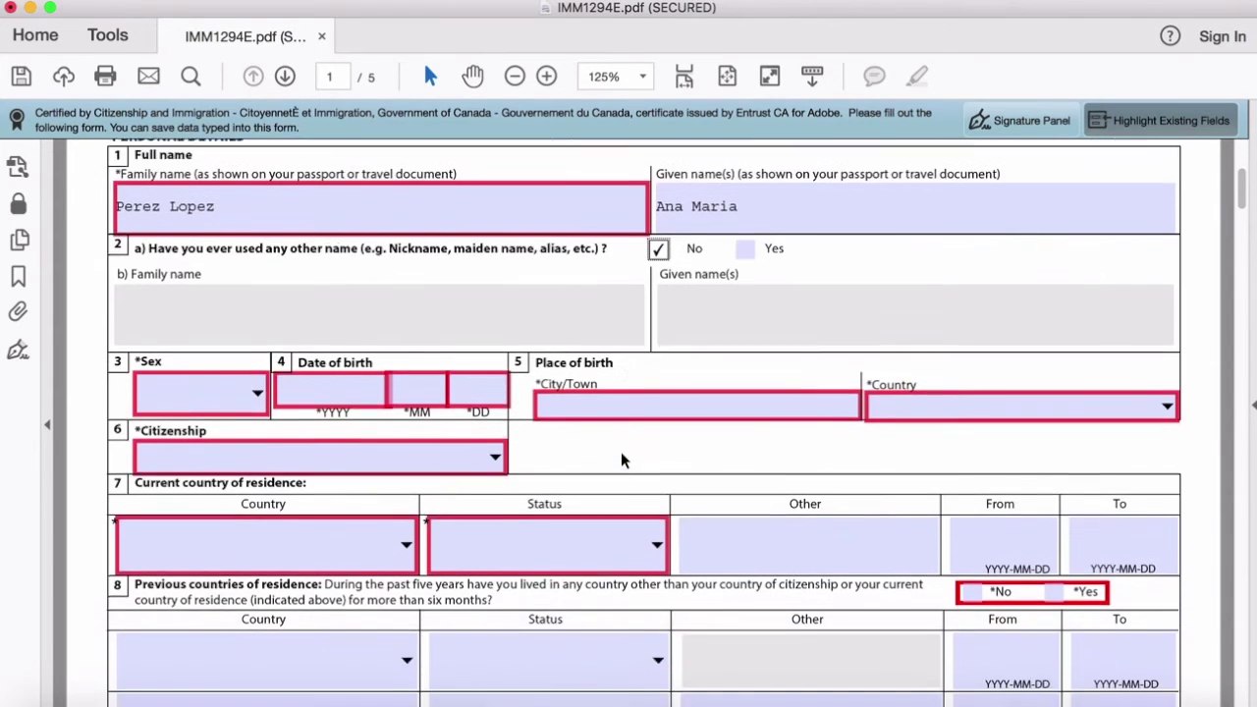
{"action": "scroll", "coordinate": [621, 459], "scroll_direction": "down", "scroll_amount": 1}
{"action": "scroll", "coordinate": [556, 415], "scroll_direction": "up", "scroll_amount": 8}
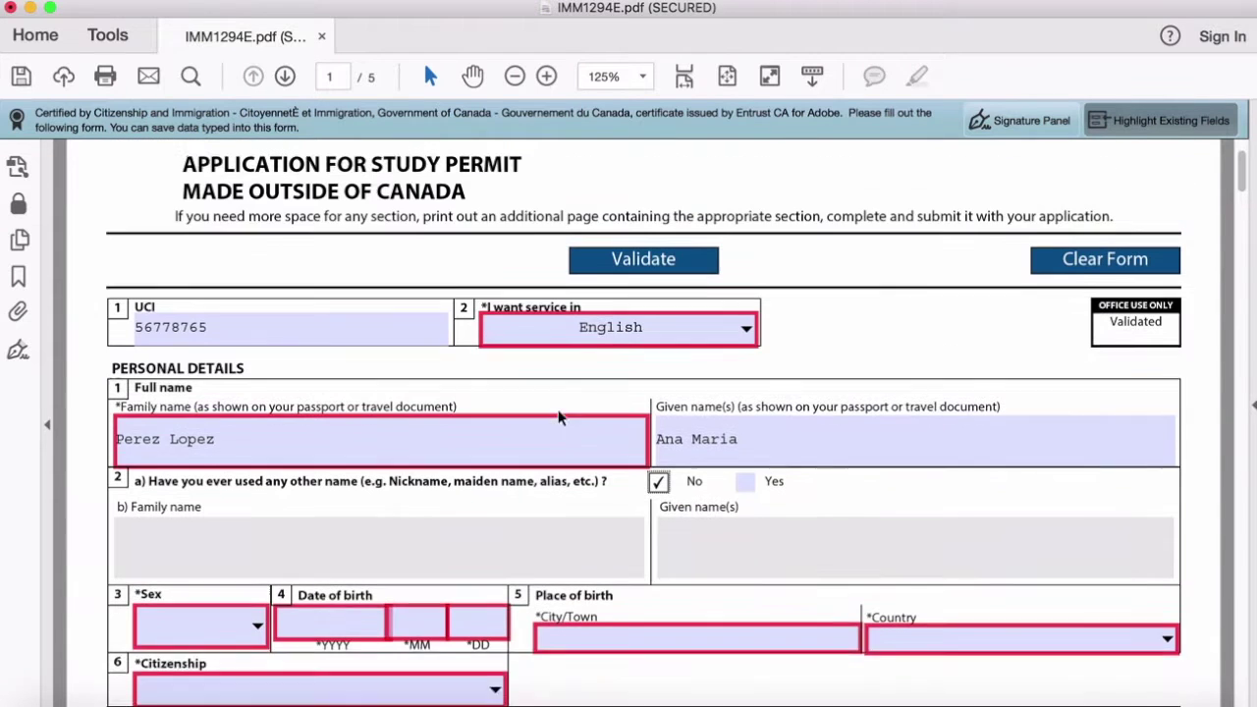
{"action": "scroll", "coordinate": [524, 441], "scroll_direction": "down", "scroll_amount": 6}
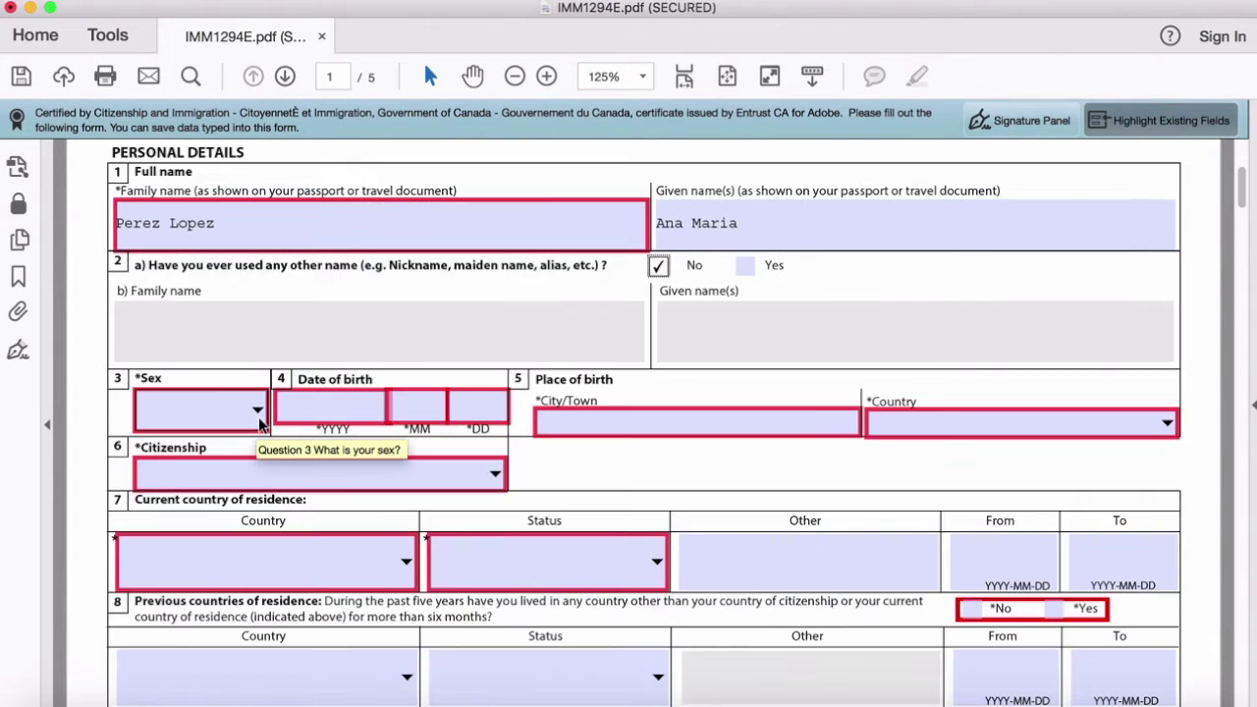
{"action": "left_click", "coordinate": [258, 417]}
{"action": "left_click", "coordinate": [164, 475]}
{"action": "left_click", "coordinate": [351, 404]}
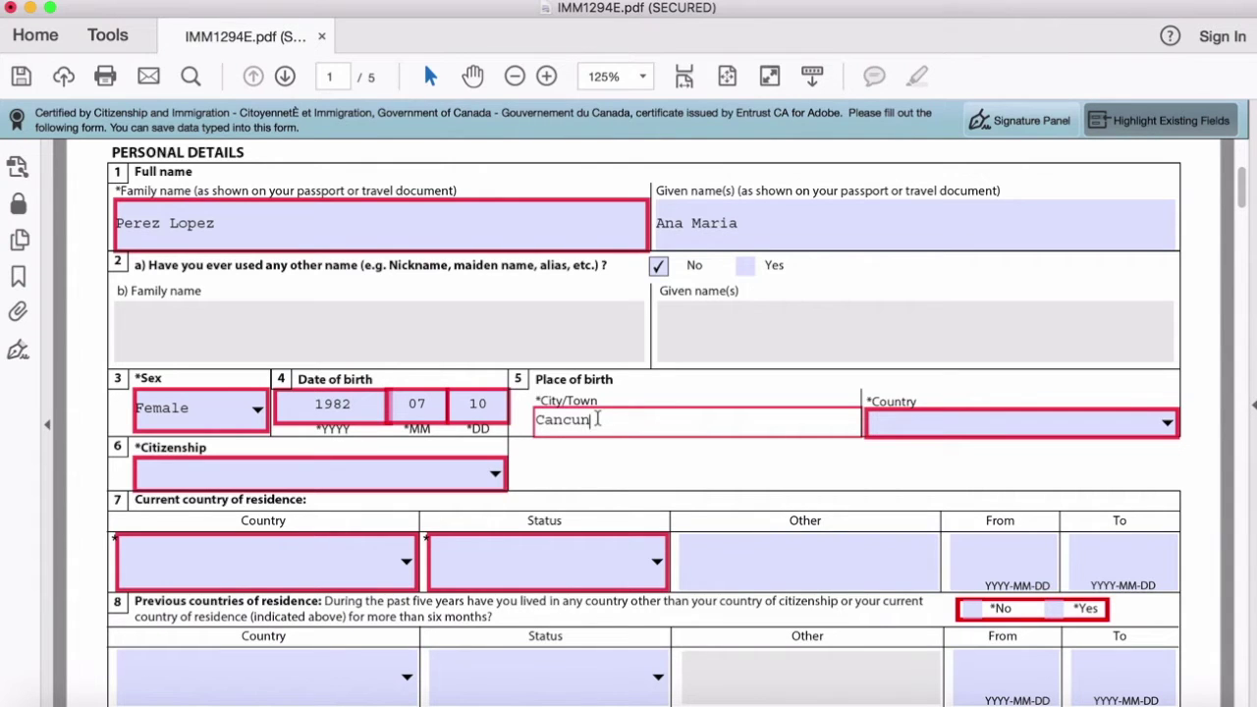
Step: Enter Mexico as birth country, country of citizenship and current country of residence
{"action": "left_click", "coordinate": [917, 420]}
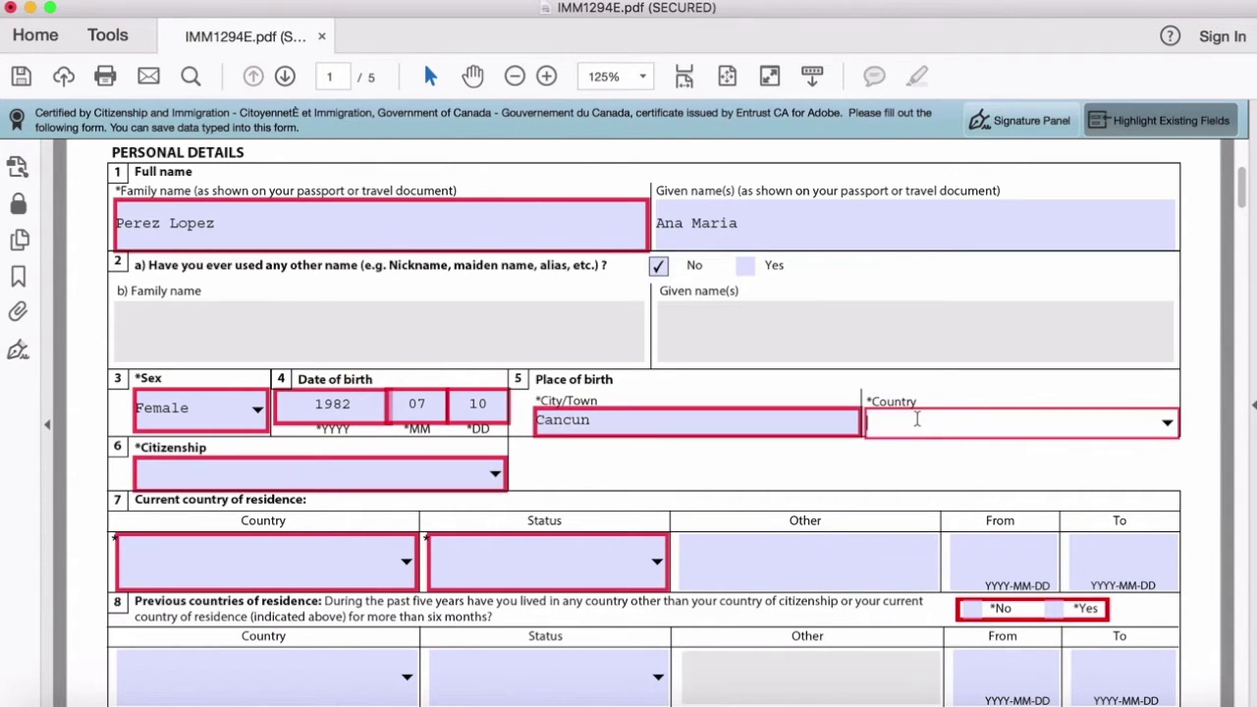
{"action": "type", "text": "Mexico"}
{"action": "scroll", "coordinate": [933, 420], "scroll_direction": "down", "scroll_amount": 3}
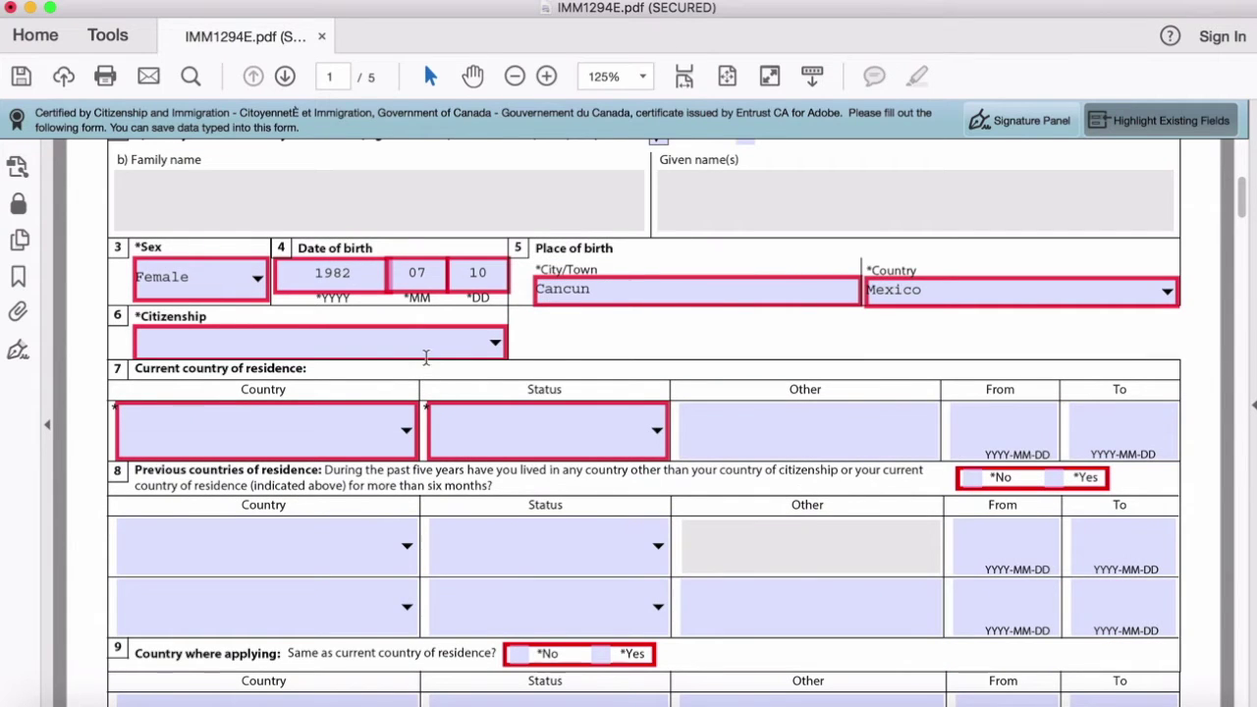
{"action": "left_click", "coordinate": [442, 342]}
{"action": "type", "text": "Mexico"}
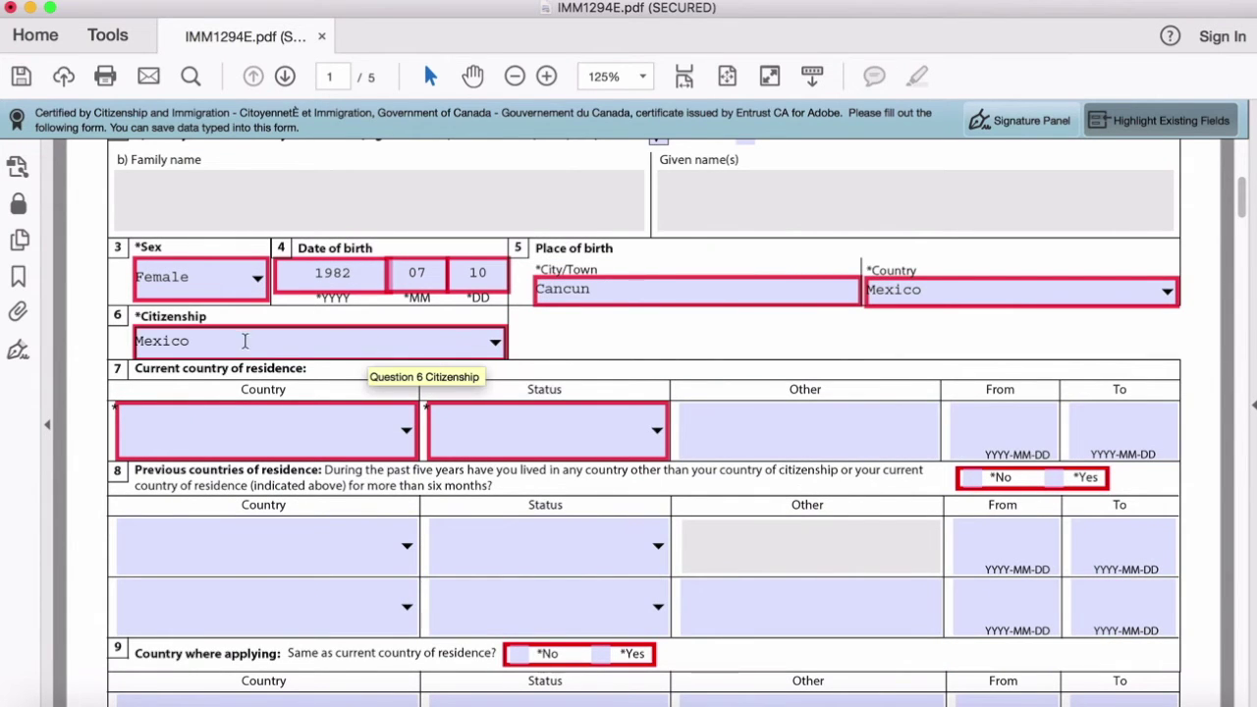
{"action": "left_click", "coordinate": [257, 437]}
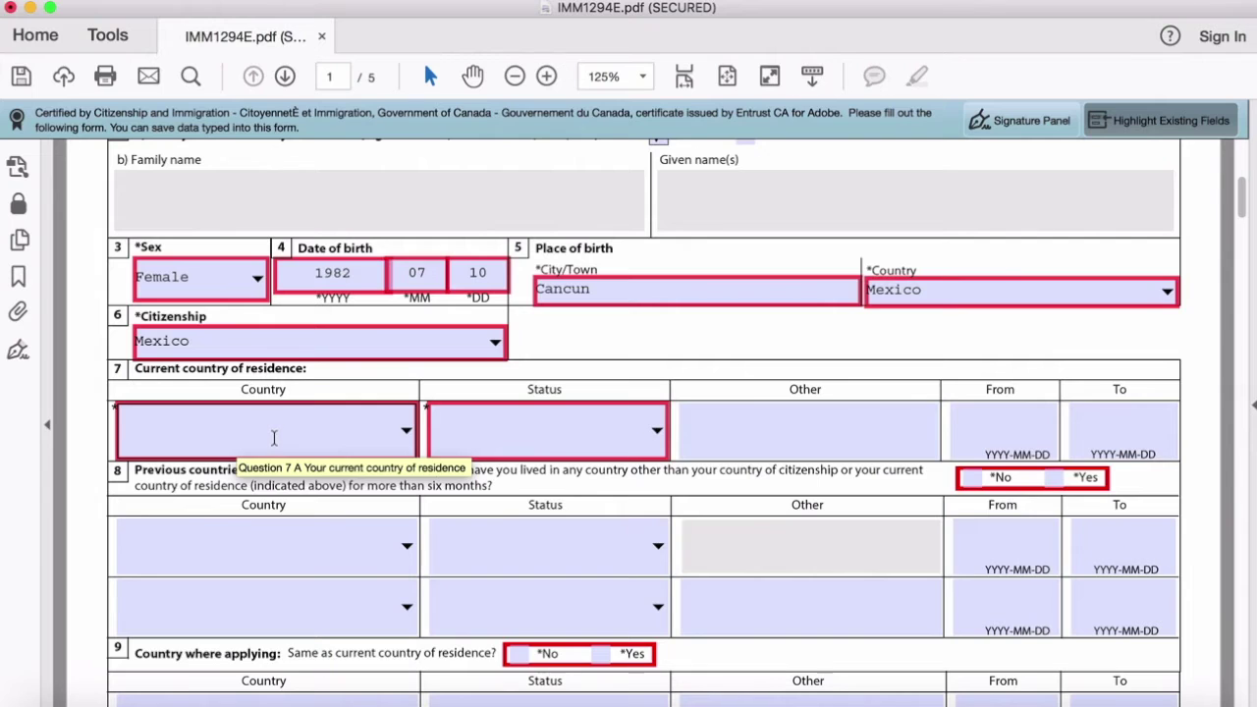
{"action": "type", "text": "Mexico"}
{"action": "key", "text": "Tab"}
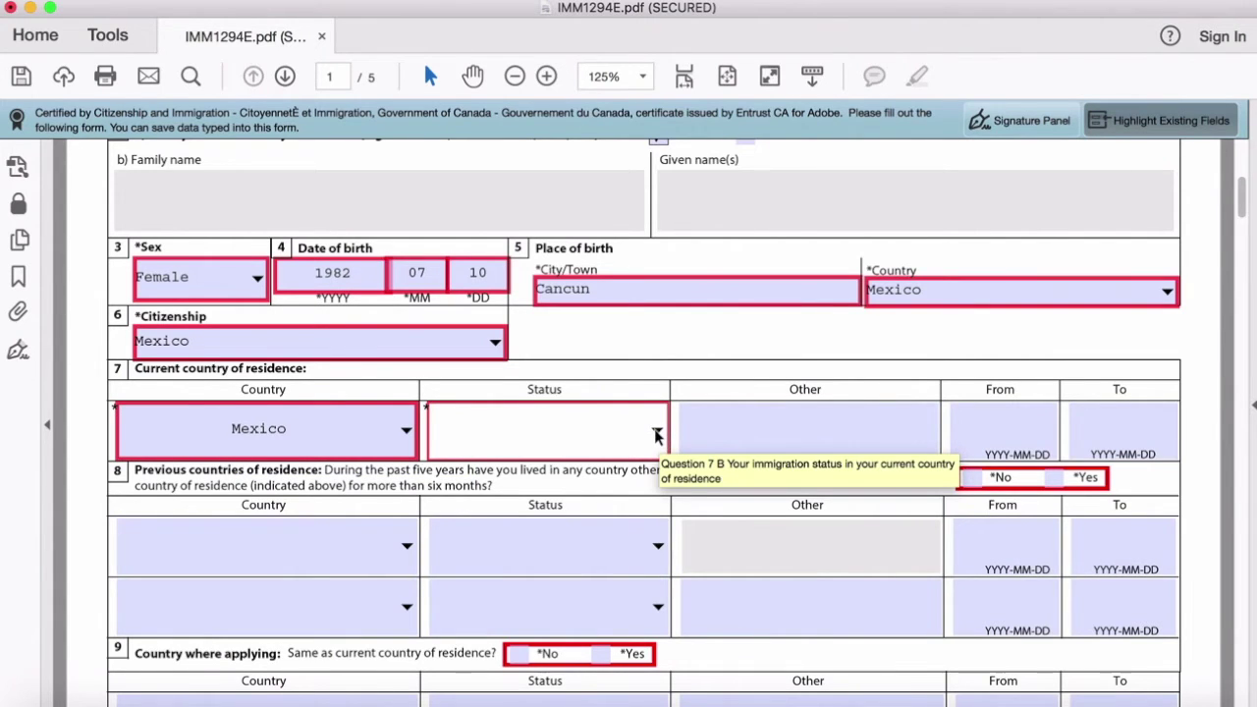
Step: Set the question 7 residence status to Citizen after briefly trying Other
{"action": "left_click", "coordinate": [656, 435]}
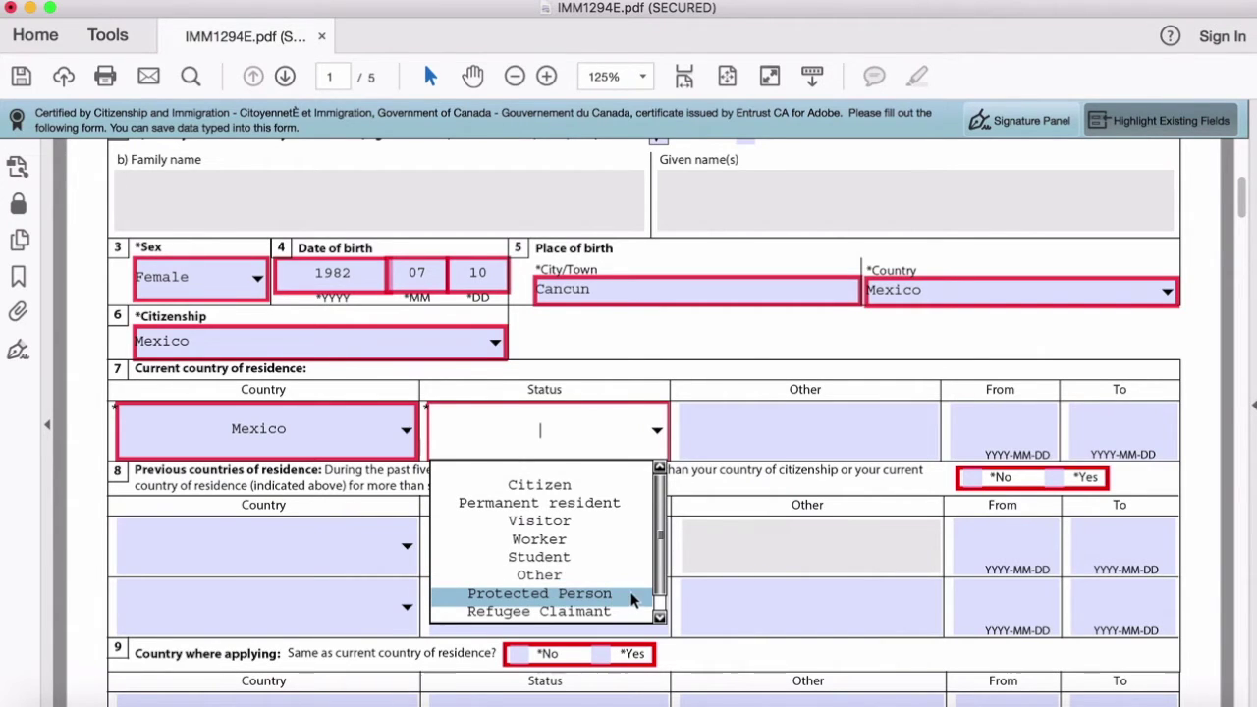
{"action": "scroll", "coordinate": [661, 587], "scroll_direction": "down", "scroll_amount": 1}
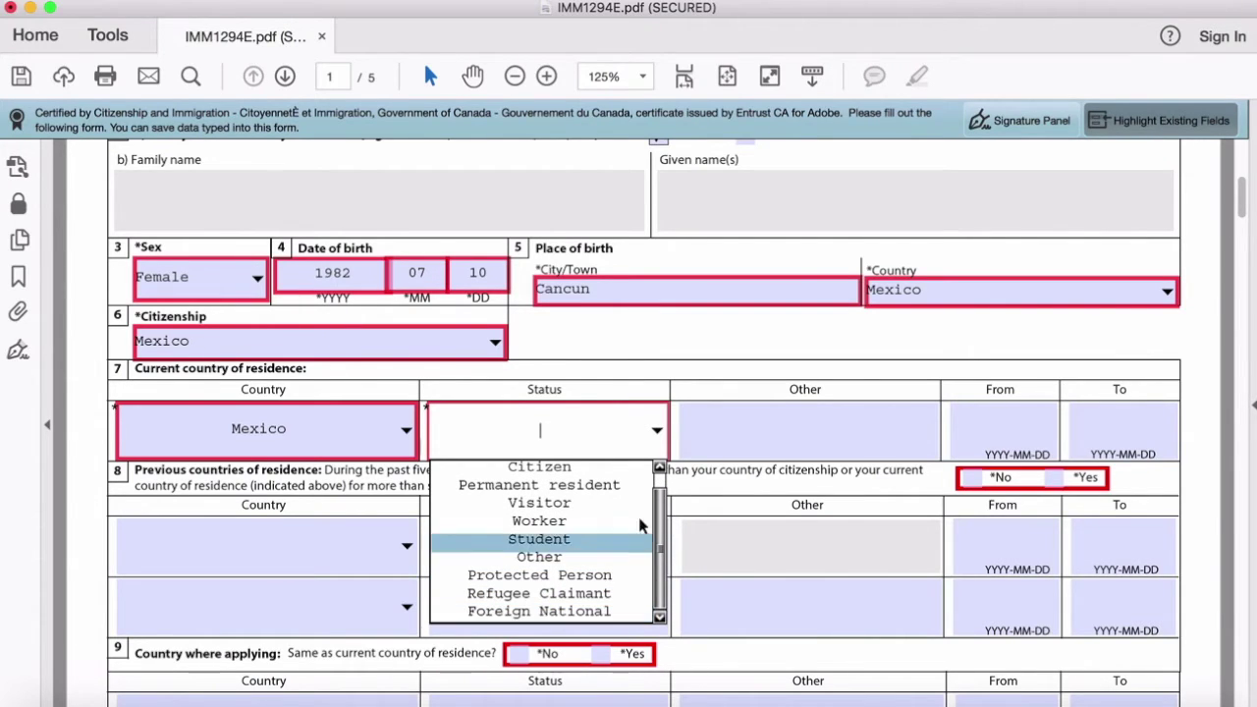
{"action": "left_click", "coordinate": [620, 465]}
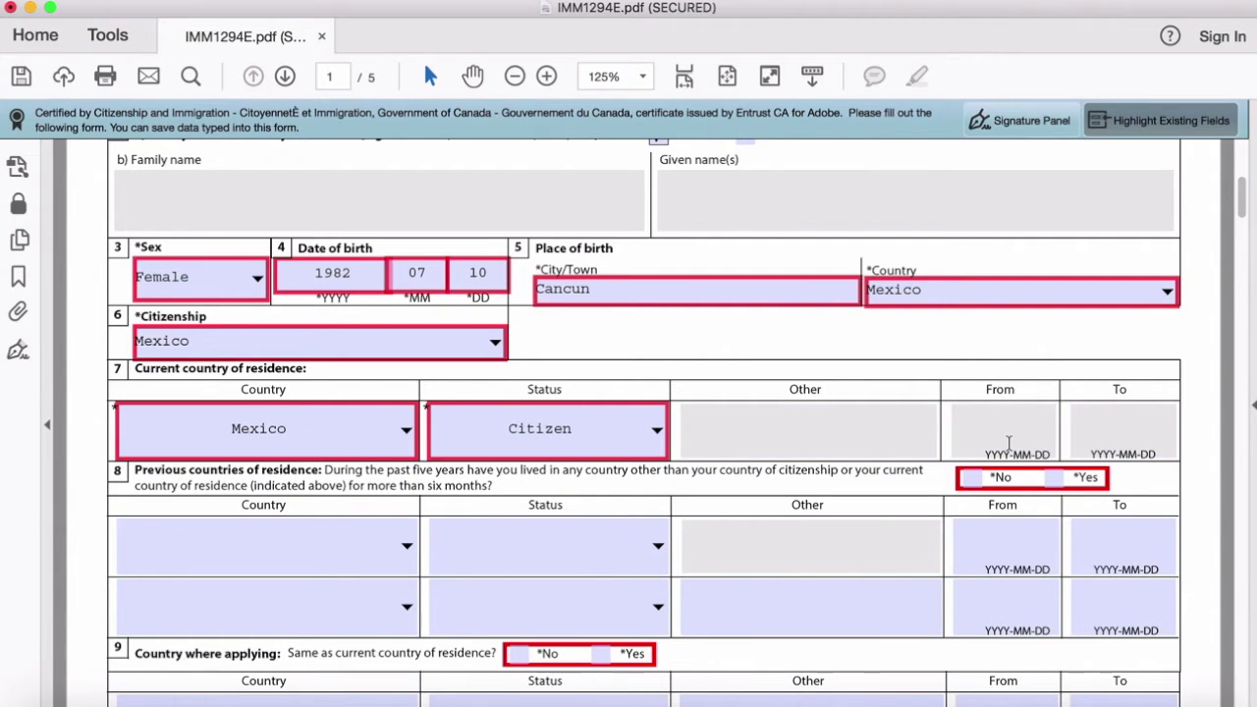
{"action": "left_click", "coordinate": [656, 430]}
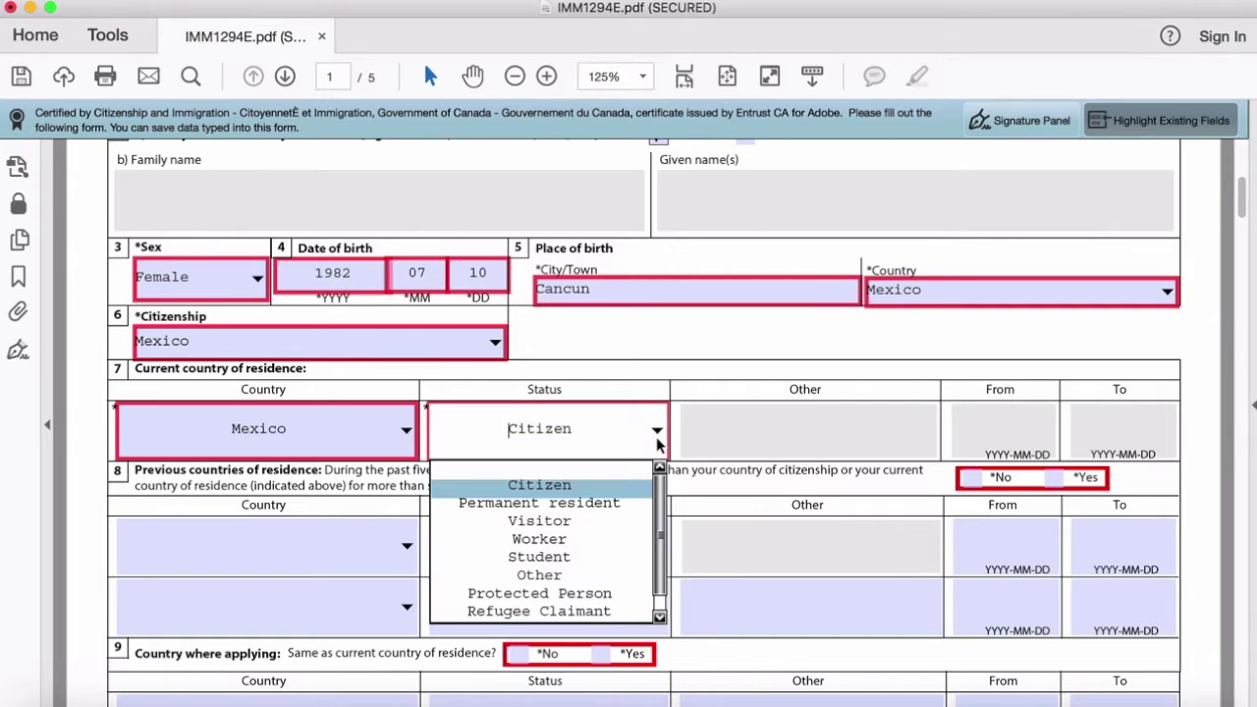
{"action": "left_click", "coordinate": [605, 575]}
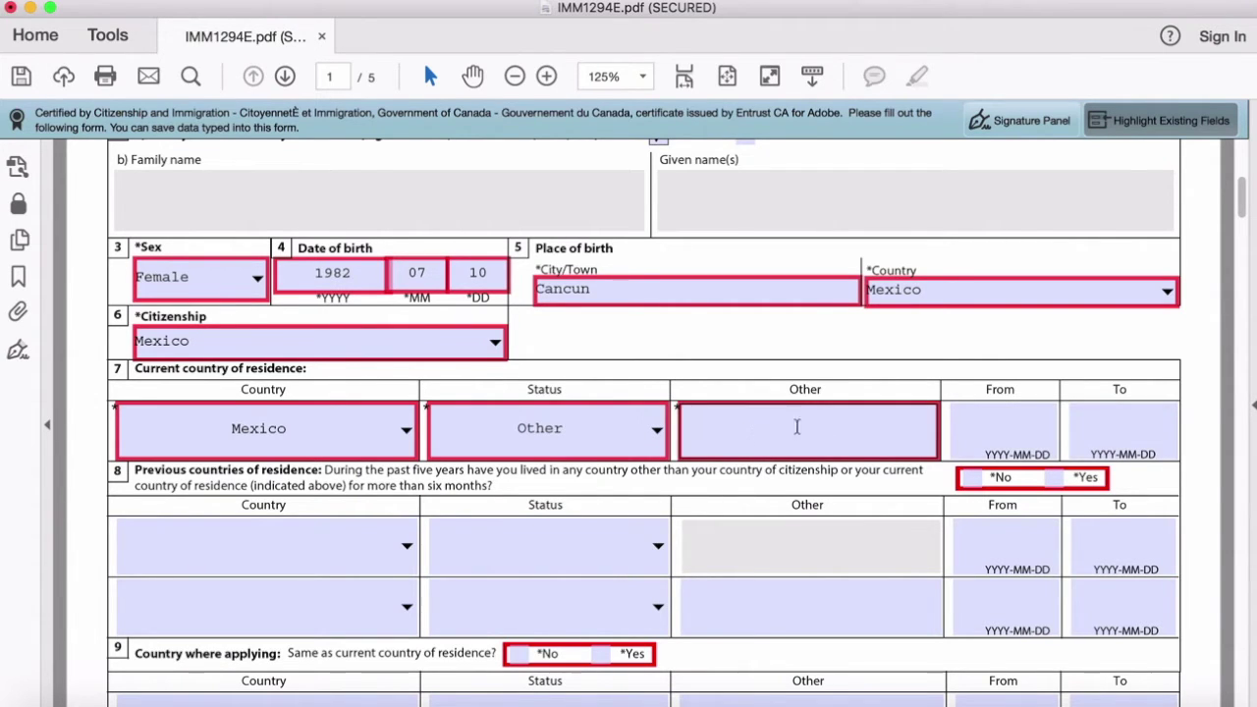
{"action": "left_click", "coordinate": [655, 438]}
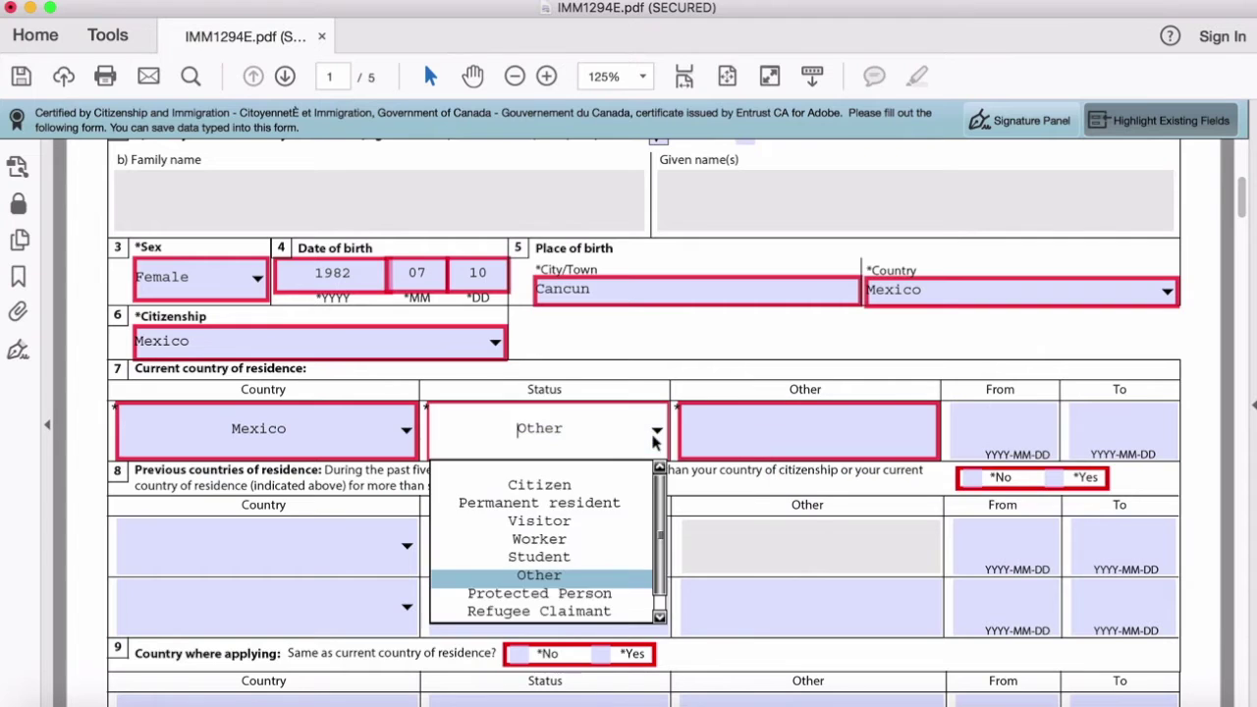
{"action": "left_click", "coordinate": [552, 491]}
{"action": "scroll", "coordinate": [550, 398], "scroll_direction": "down", "scroll_amount": 3}
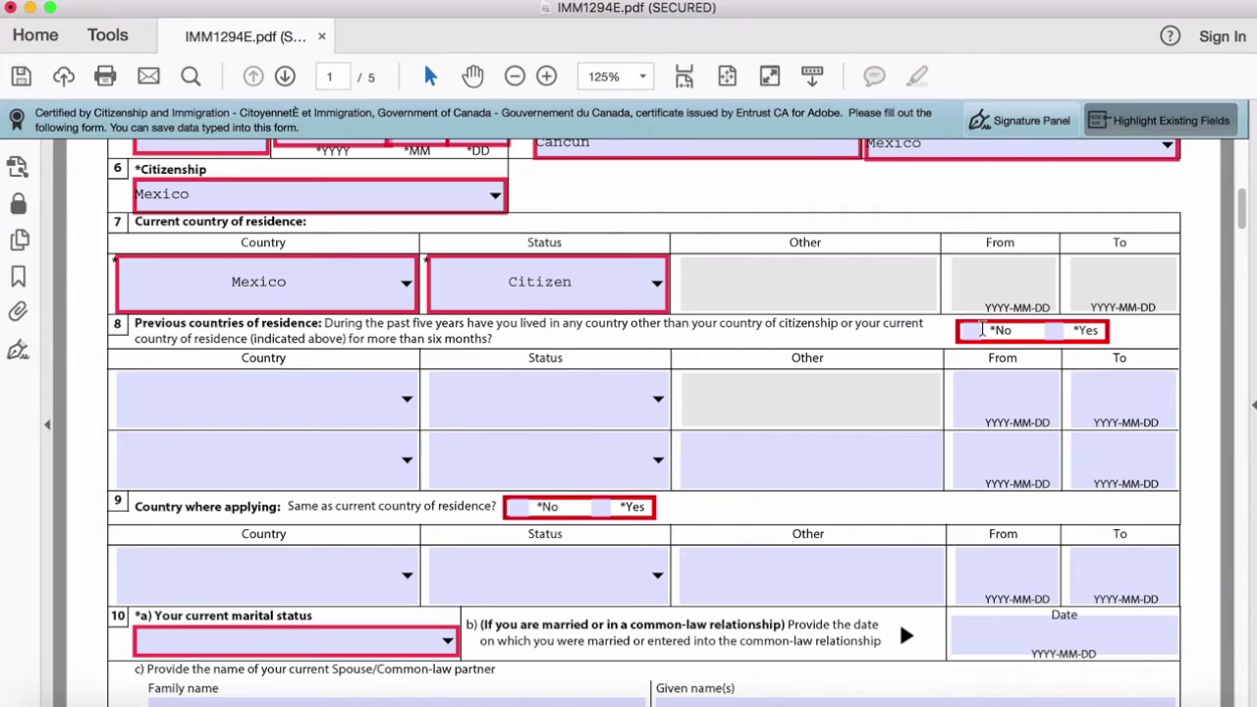
Step: Tick No for previous countries of residence and Yes for applying from Mexico
{"action": "left_click", "coordinate": [972, 332]}
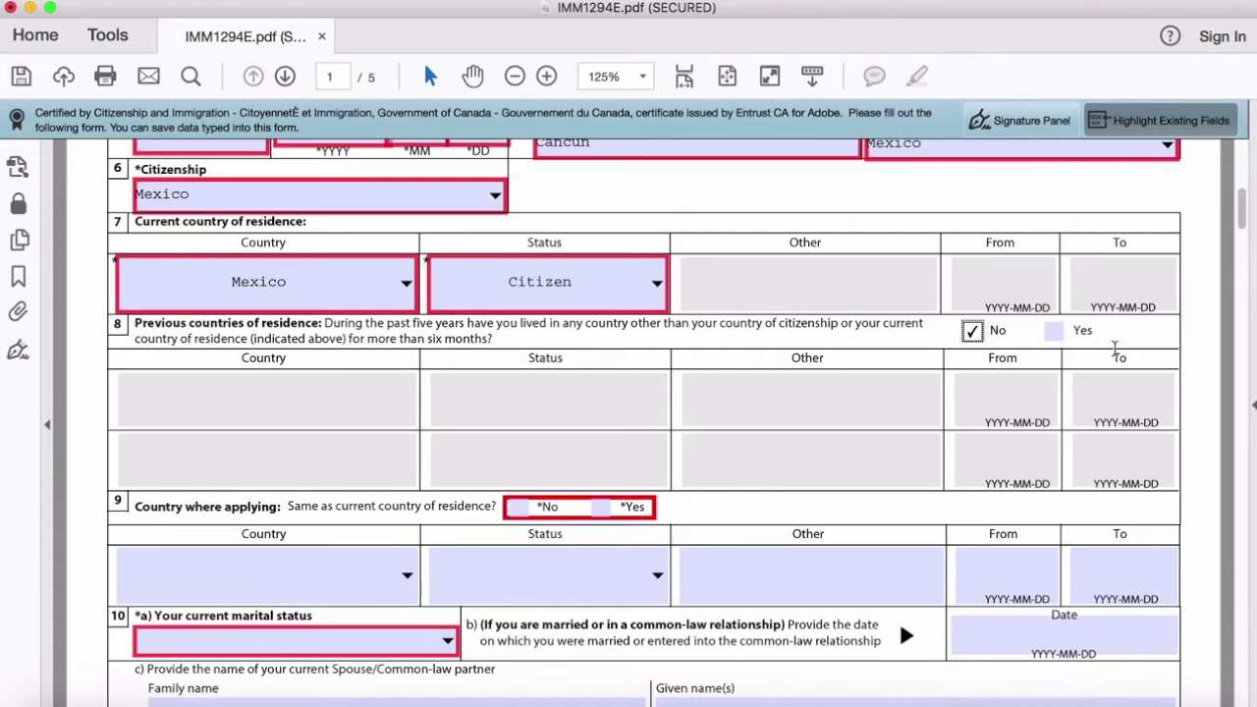
{"action": "scroll", "coordinate": [859, 419], "scroll_direction": "down", "scroll_amount": 3}
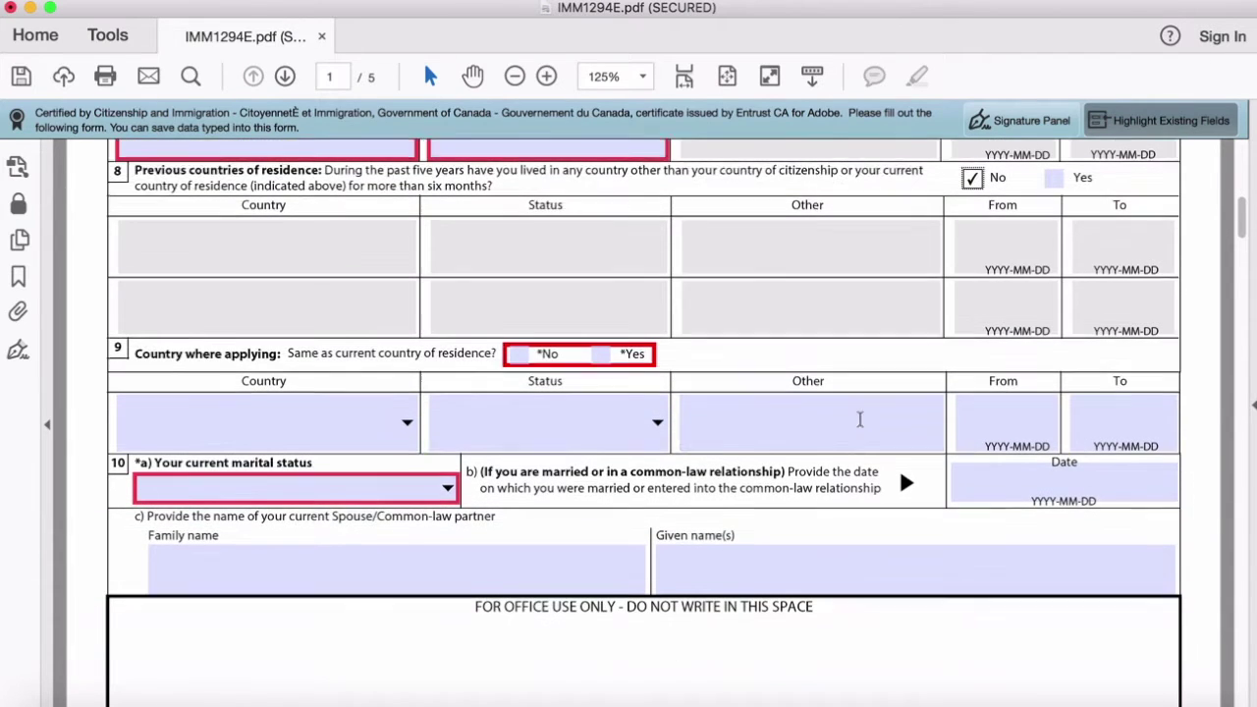
{"action": "scroll", "coordinate": [859, 420], "scroll_direction": "down", "scroll_amount": 1}
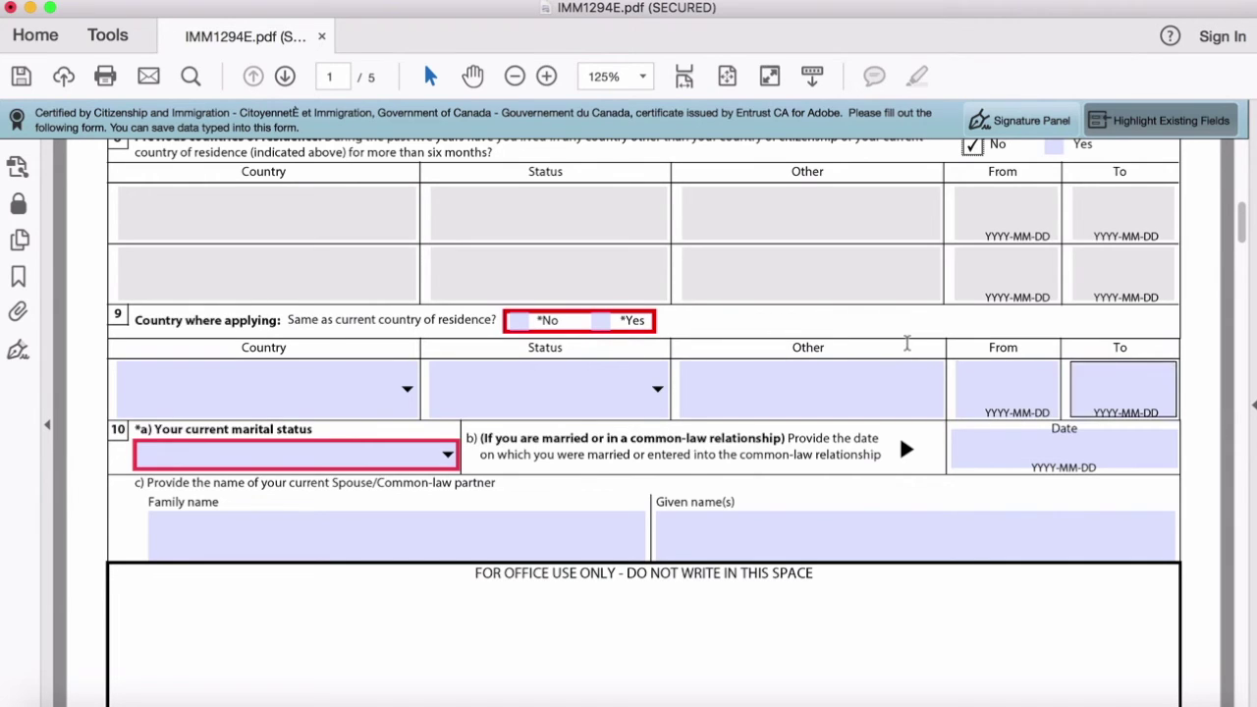
{"action": "left_click", "coordinate": [600, 321]}
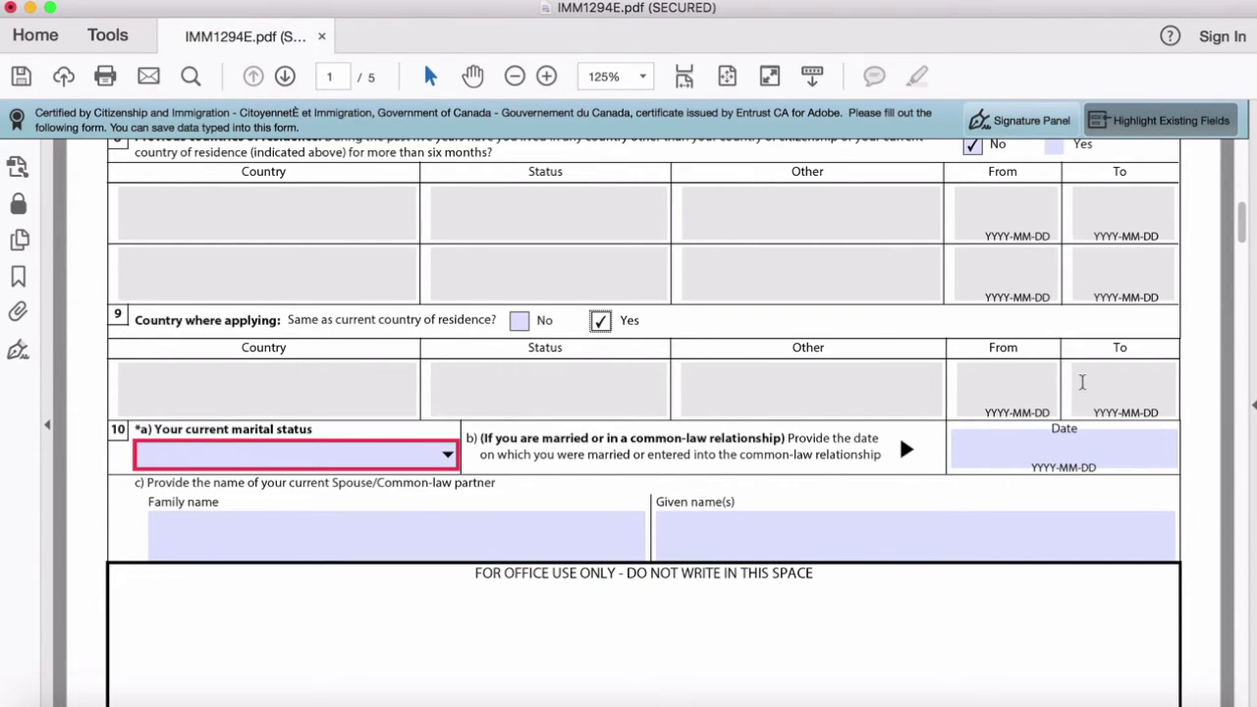
Step: Try Divorced, Common-Law and Married in the question 10 marital status list
{"action": "scroll", "coordinate": [374, 403], "scroll_direction": "down", "scroll_amount": 3}
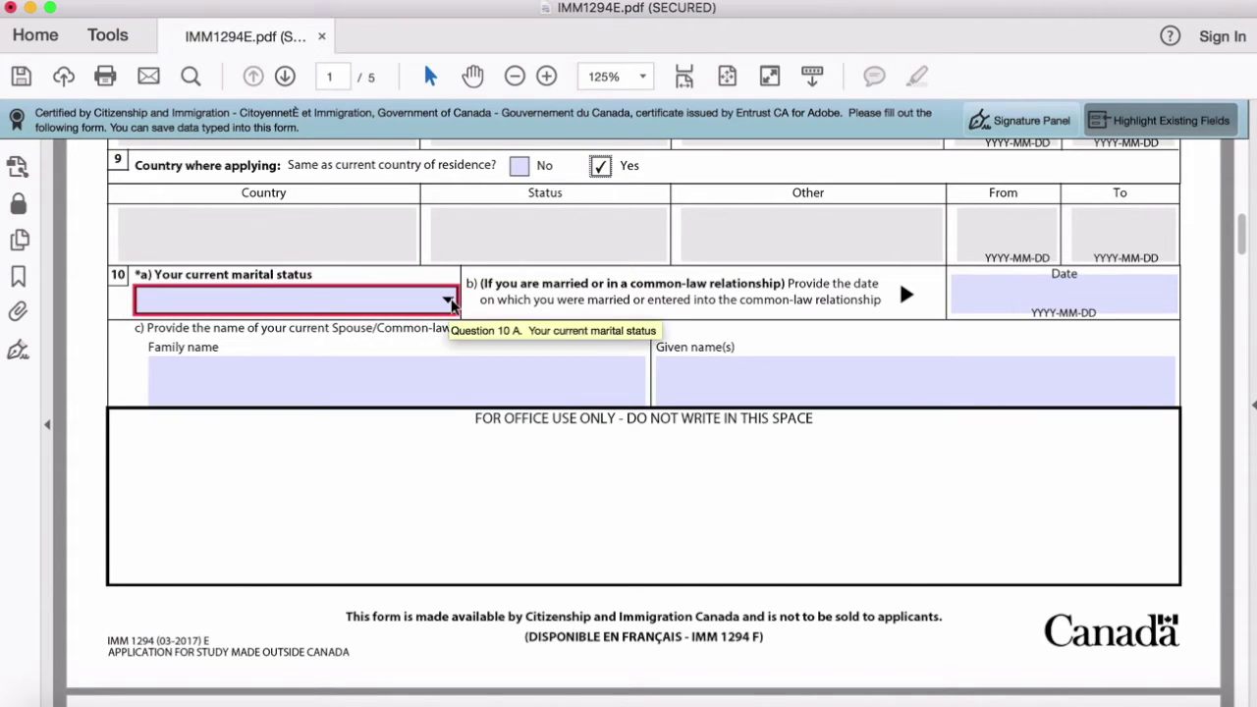
{"action": "left_click", "coordinate": [448, 301]}
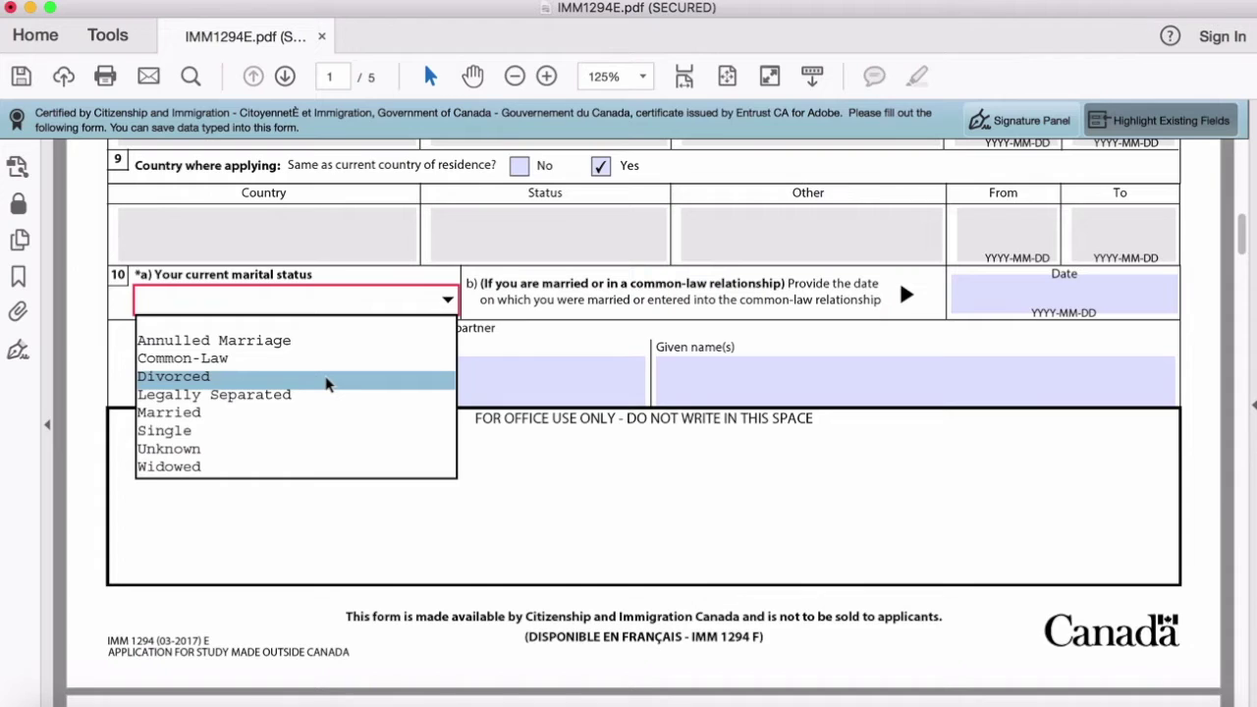
{"action": "left_click", "coordinate": [328, 384]}
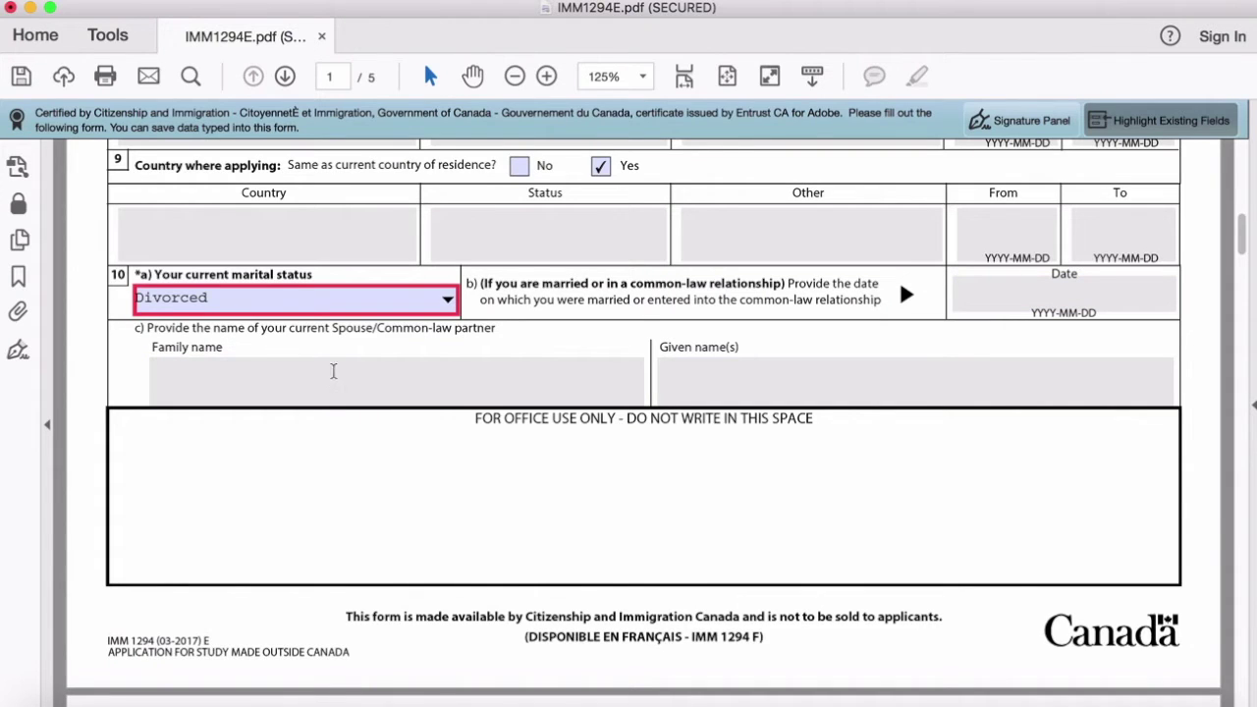
{"action": "left_click", "coordinate": [418, 295]}
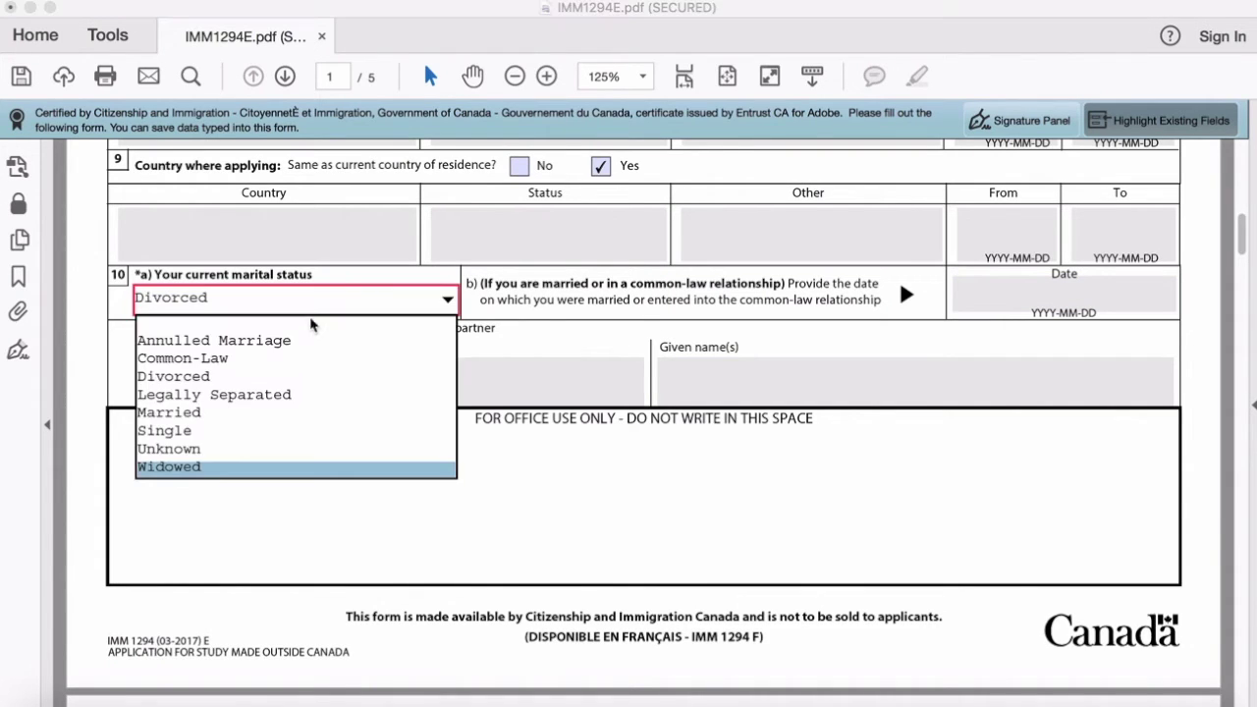
{"action": "left_click", "coordinate": [224, 359]}
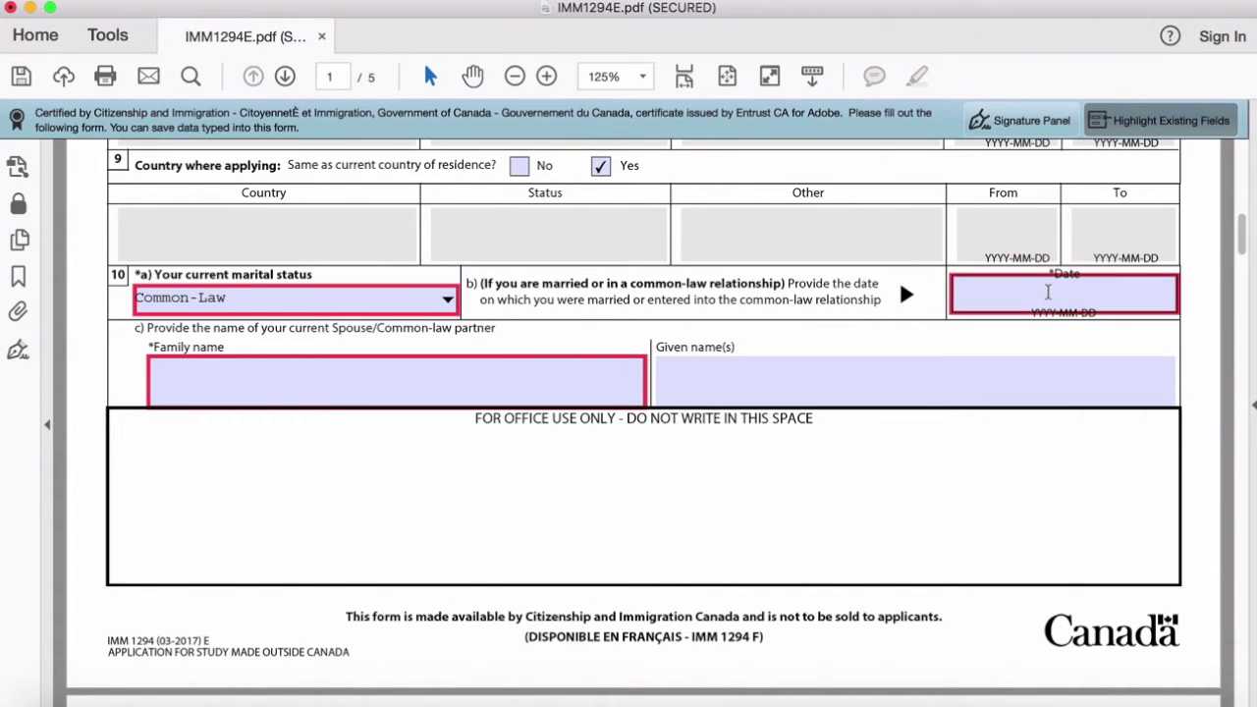
{"action": "left_click", "coordinate": [449, 300]}
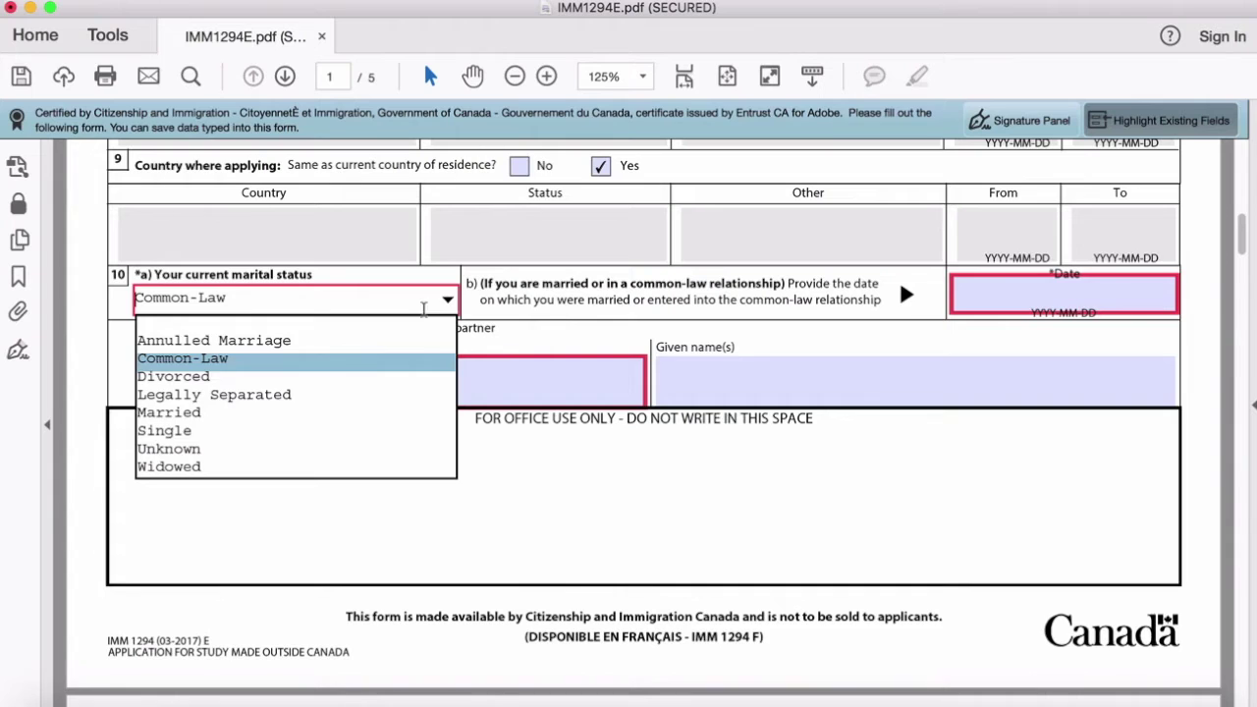
{"action": "left_click", "coordinate": [278, 423]}
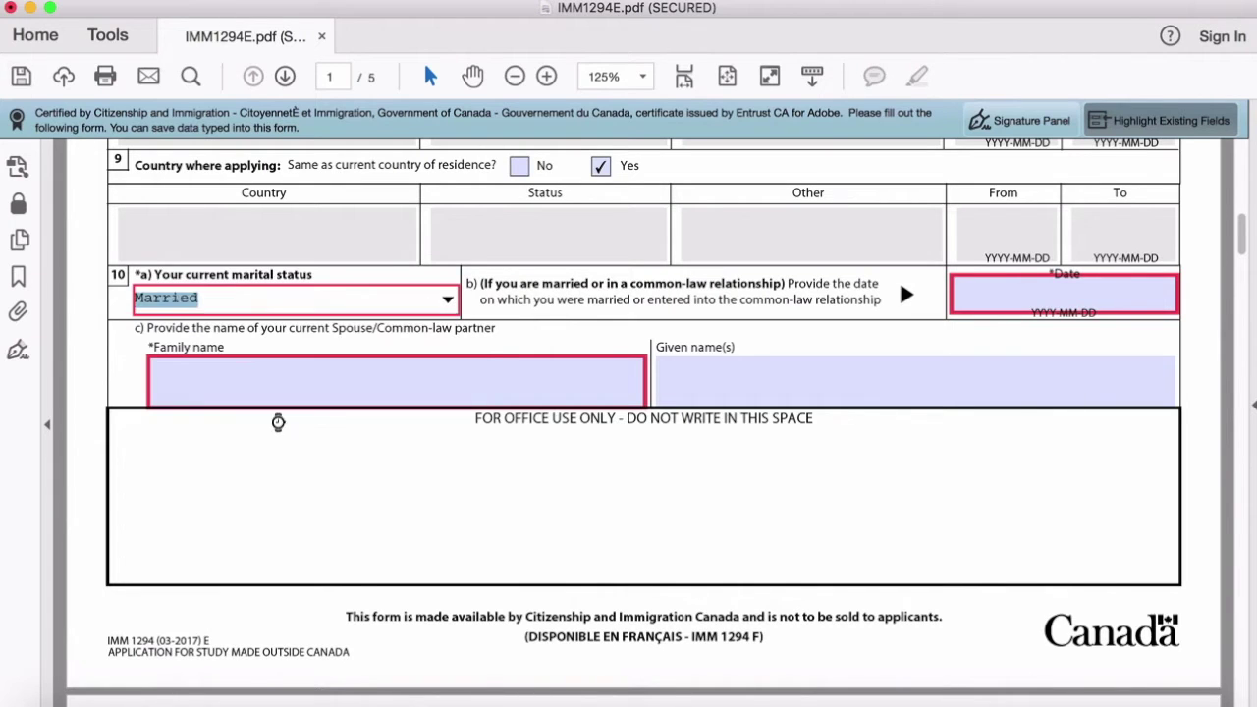
{"action": "left_click", "coordinate": [1026, 288]}
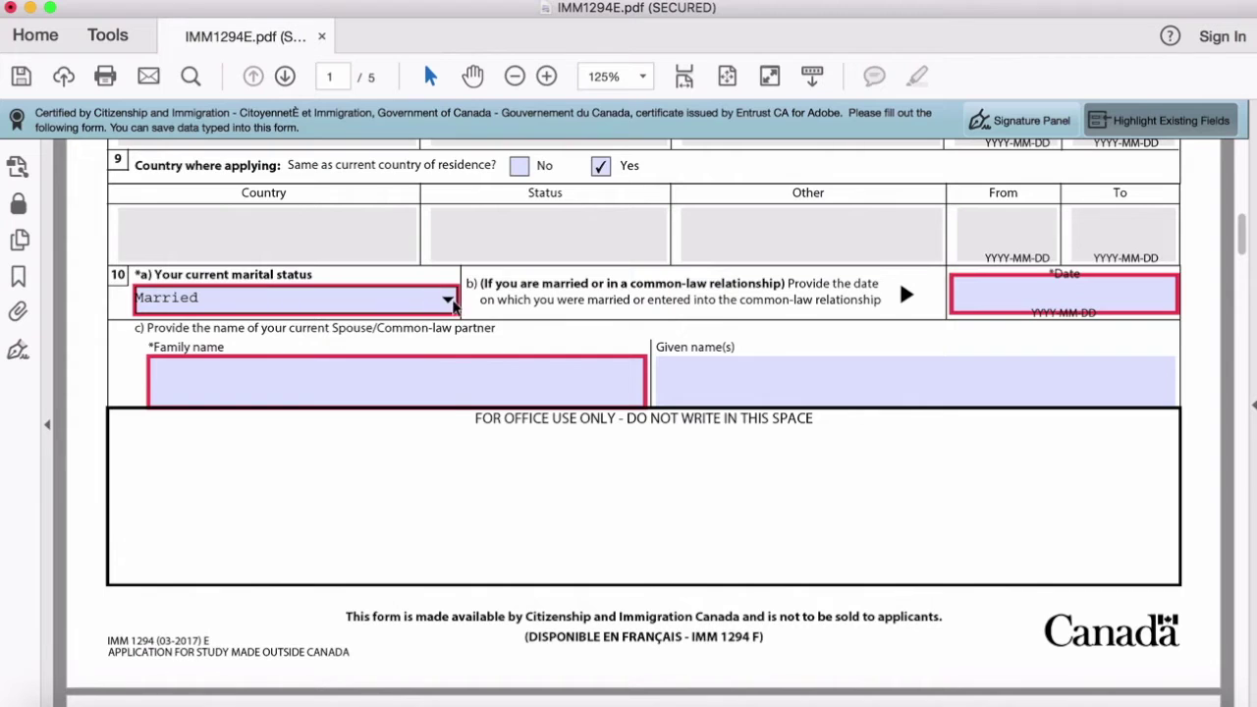
Step: Try Annulled Marriage, Single and Divorced, then settle on Common-Law as marital status
{"action": "left_click", "coordinate": [447, 301]}
{"action": "left_click", "coordinate": [341, 350]}
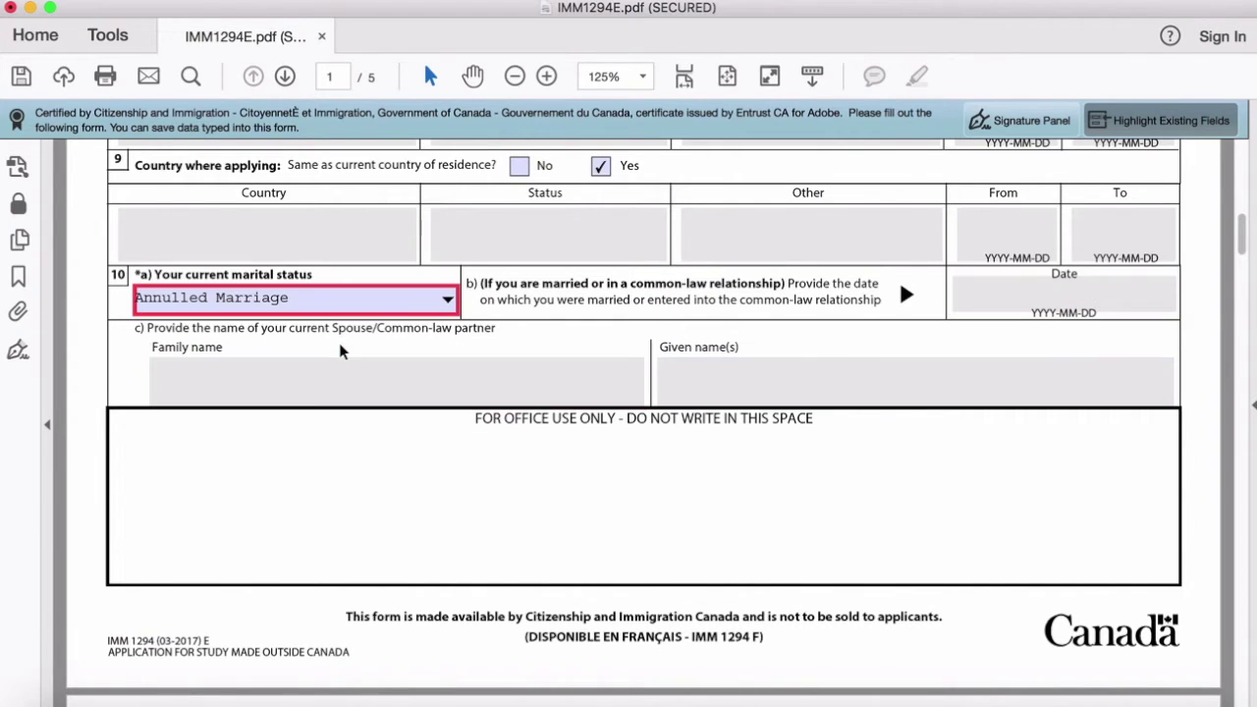
{"action": "left_click", "coordinate": [448, 299]}
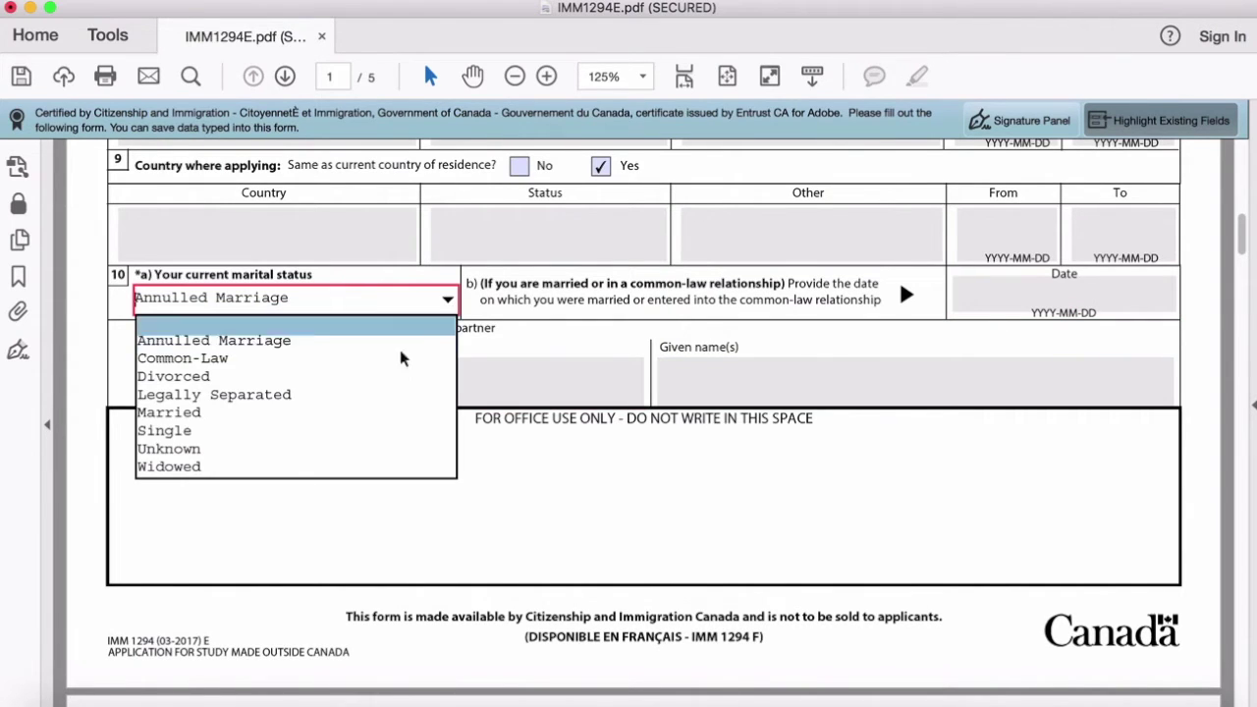
{"action": "left_click", "coordinate": [341, 439]}
{"action": "left_click", "coordinate": [331, 299]}
{"action": "left_click", "coordinate": [343, 376]}
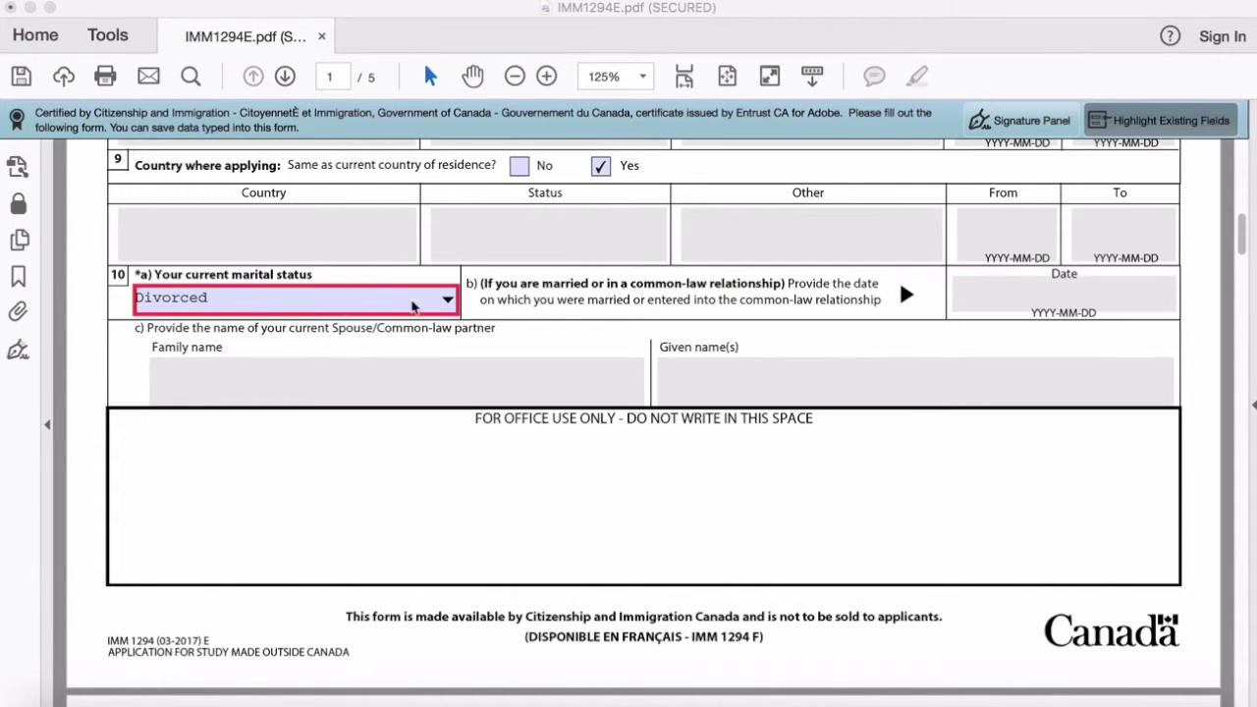
{"action": "left_click", "coordinate": [449, 300]}
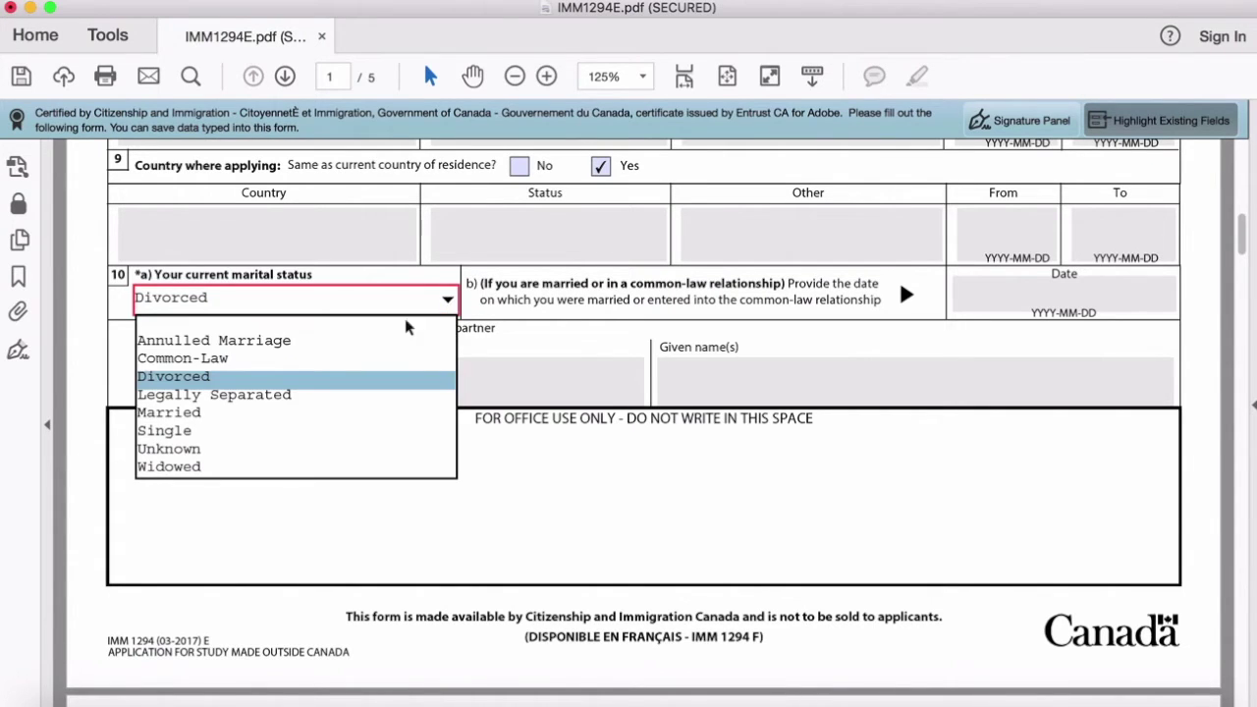
{"action": "left_click", "coordinate": [349, 359]}
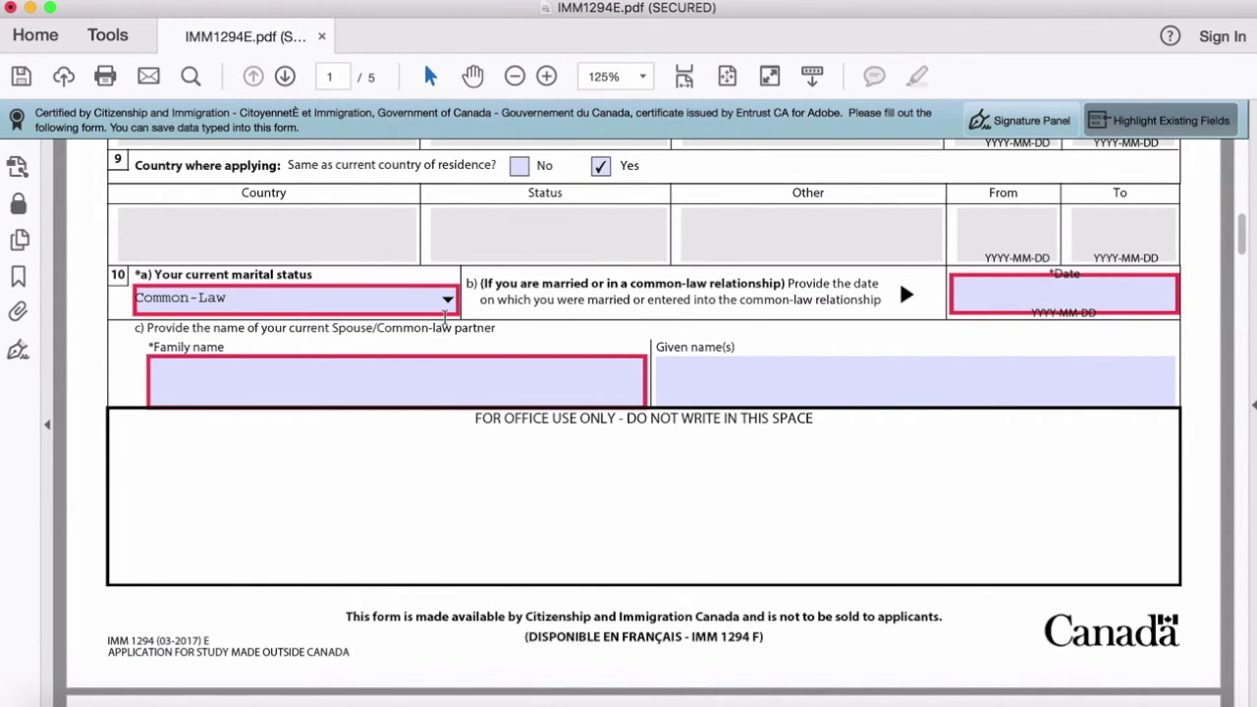
{"action": "scroll", "coordinate": [445, 315], "scroll_direction": "down", "scroll_amount": 5}
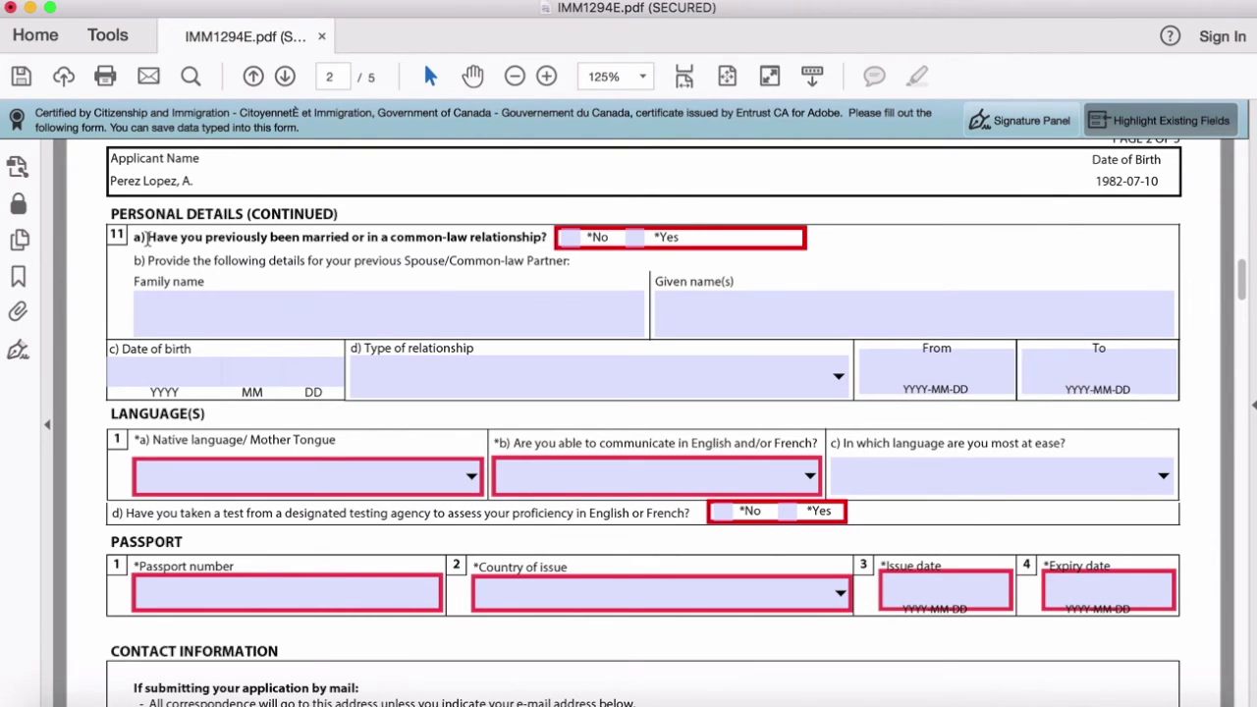
{"action": "left_click_drag", "start_coordinate": [147, 240], "coordinate": [491, 239]}
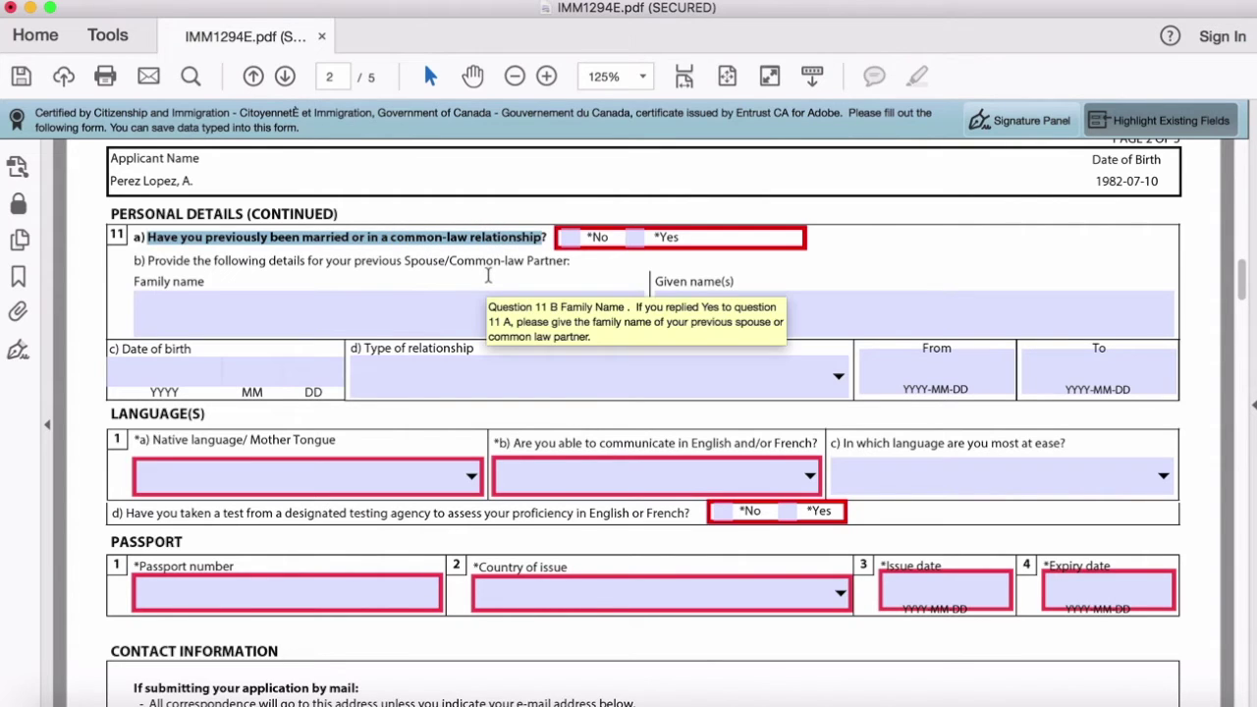
{"action": "left_click", "coordinate": [445, 276]}
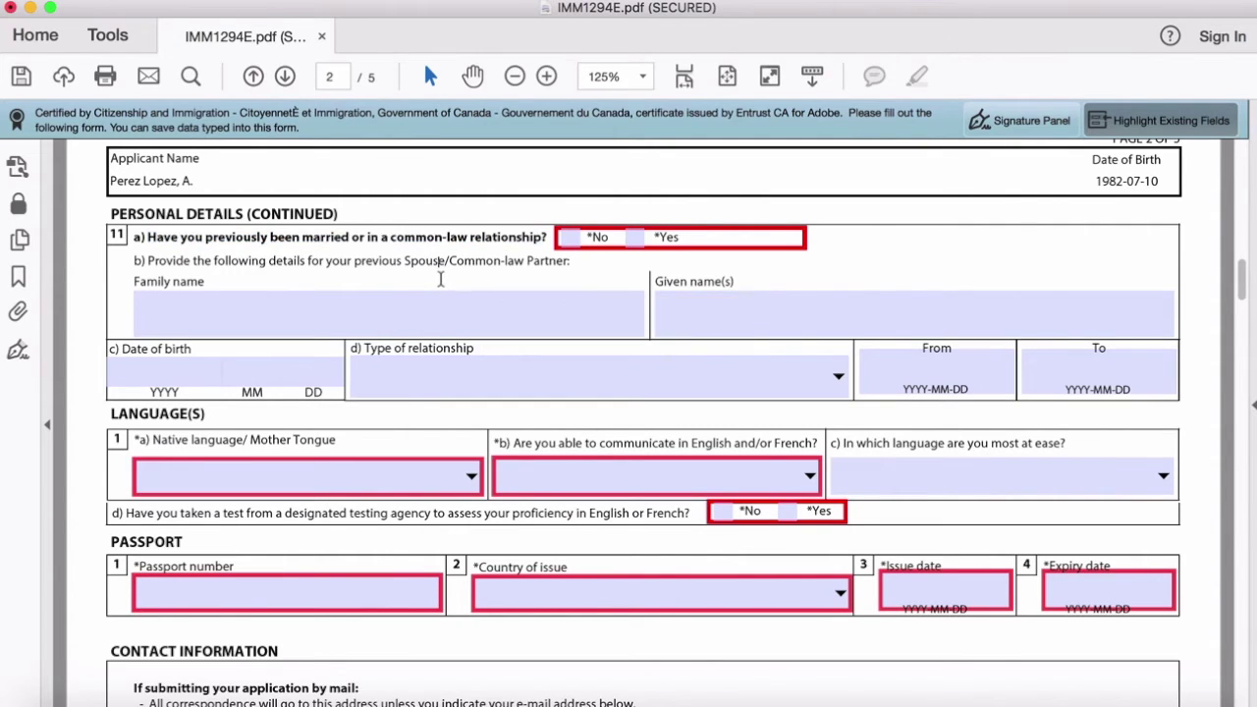
{"action": "left_click", "coordinate": [634, 236]}
{"action": "left_click", "coordinate": [186, 376]}
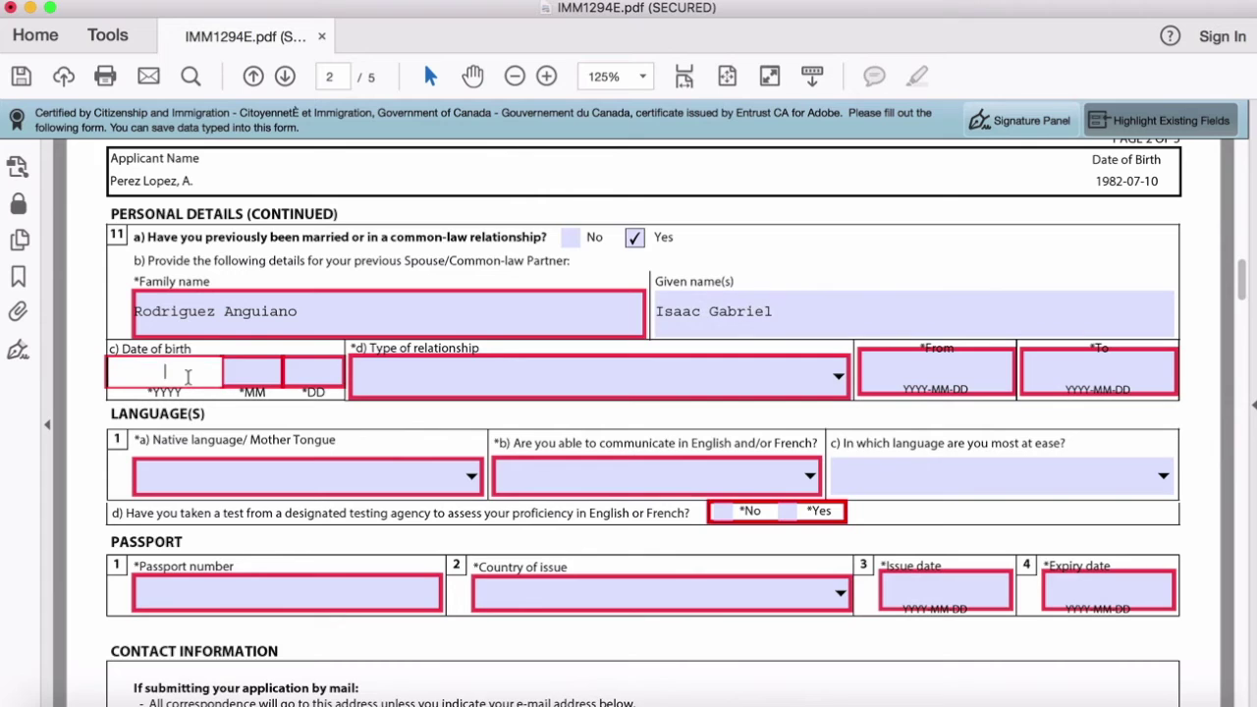
{"action": "type", "text": "1980 "}
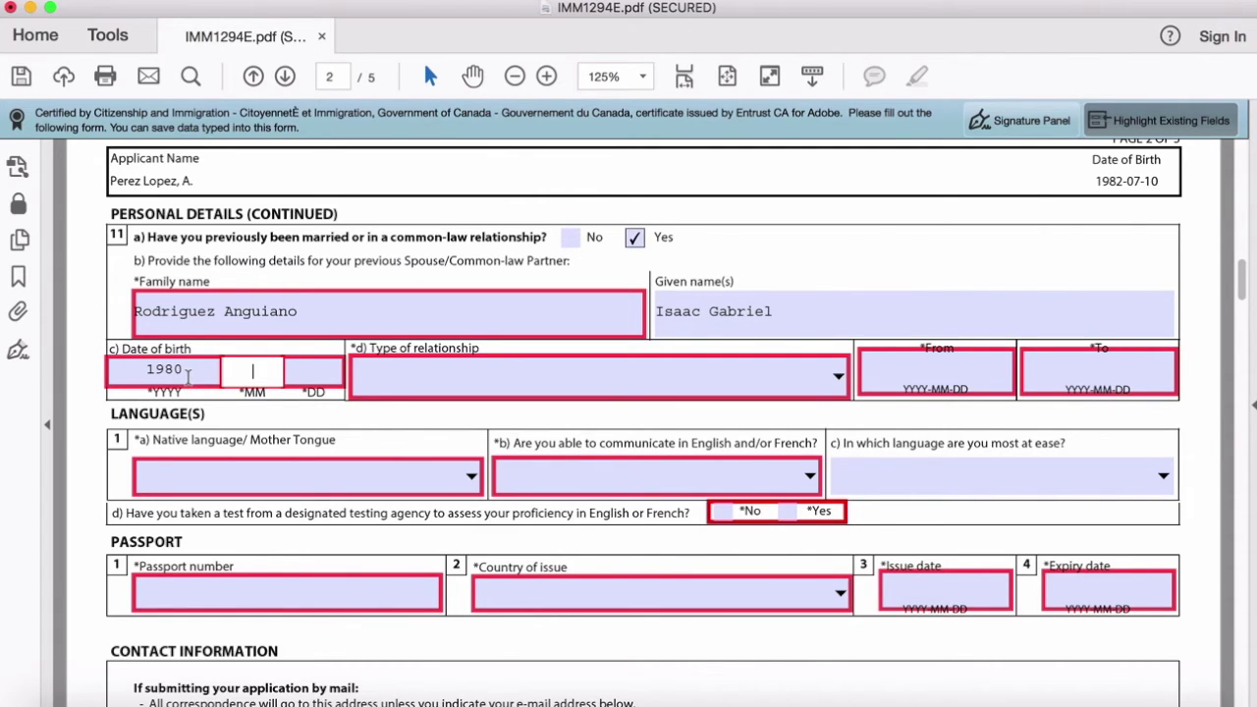
{"action": "type", "text": "12 23"}
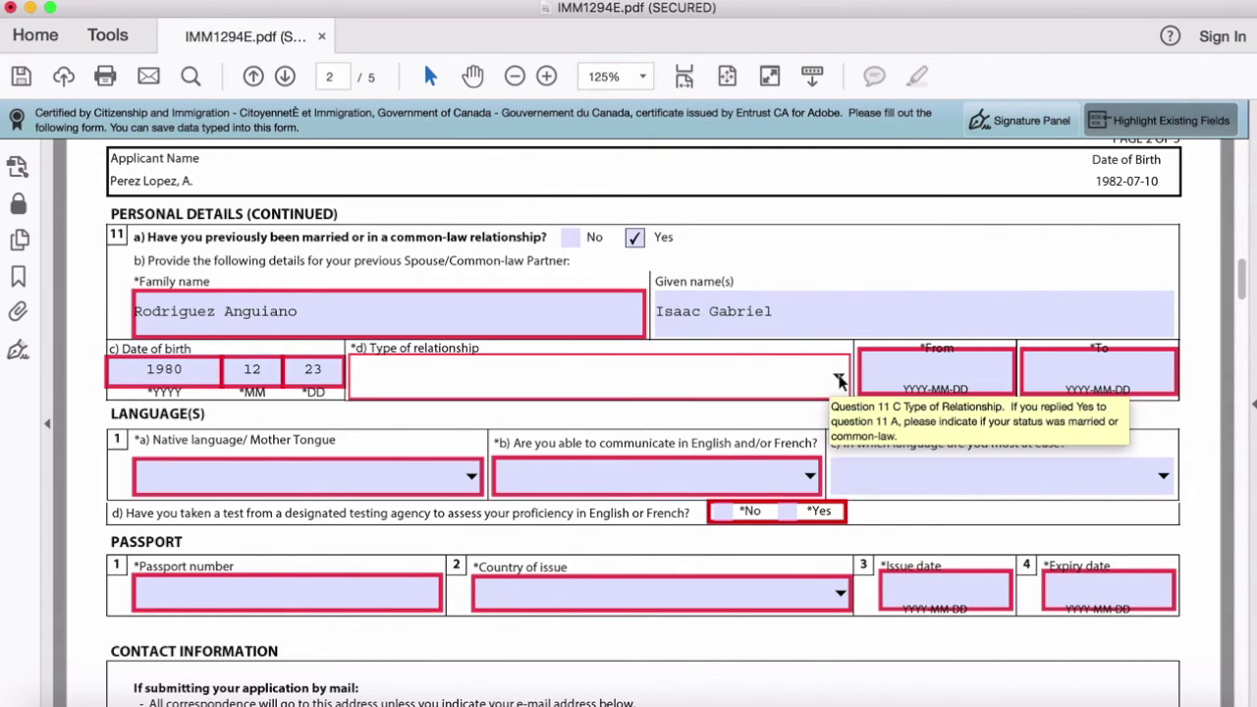
Step: Record the previous relationship as Married from 2005-08-09 to 2010-09-12
{"action": "left_click", "coordinate": [839, 381]}
{"action": "left_click", "coordinate": [806, 440]}
{"action": "left_click", "coordinate": [950, 374]}
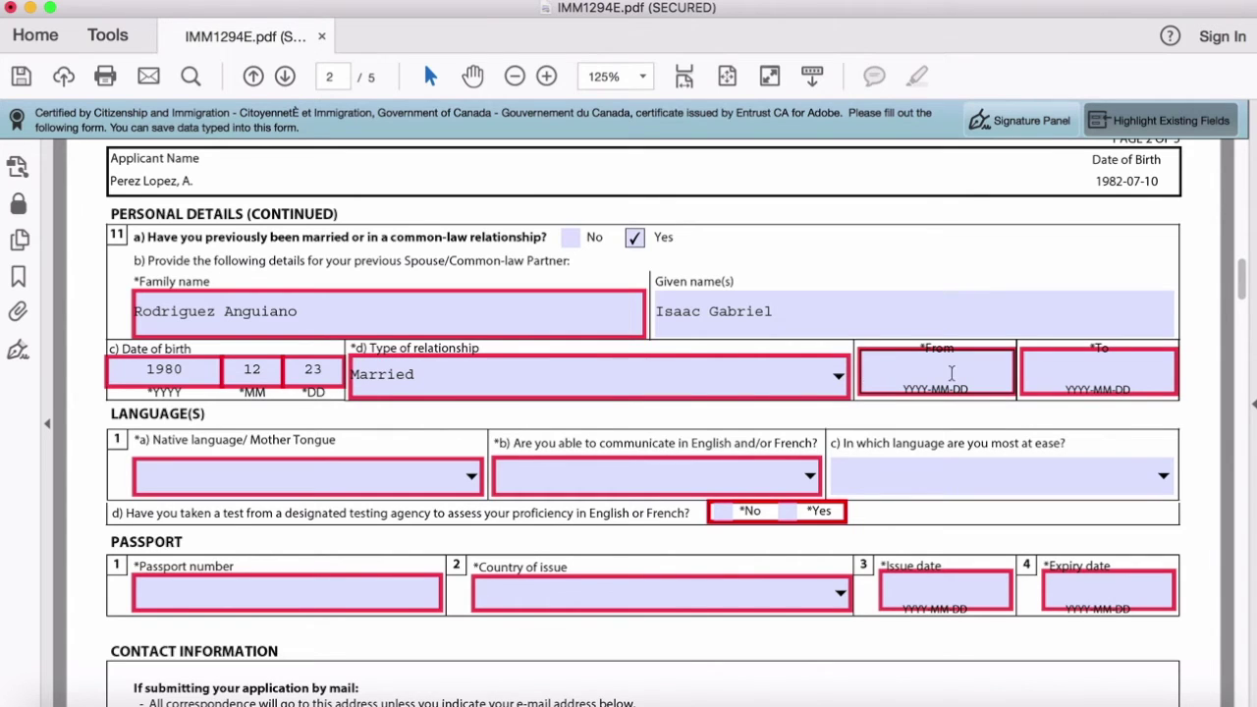
{"action": "left_click", "coordinate": [928, 374]}
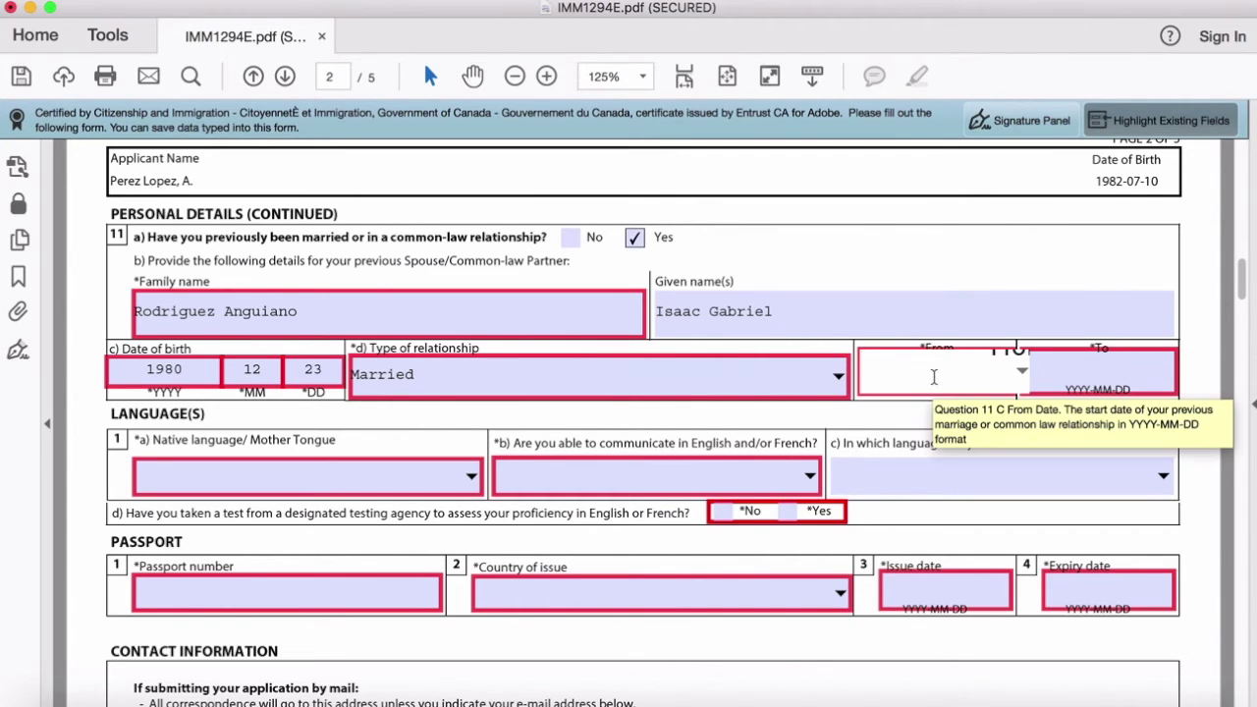
{"action": "type", "text": "2005-08-09"}
{"action": "left_click", "coordinate": [1076, 383]}
{"action": "type", "text": "2010-09-12"}
{"action": "scroll", "coordinate": [110, 459], "scroll_direction": "down", "scroll_amount": 3}
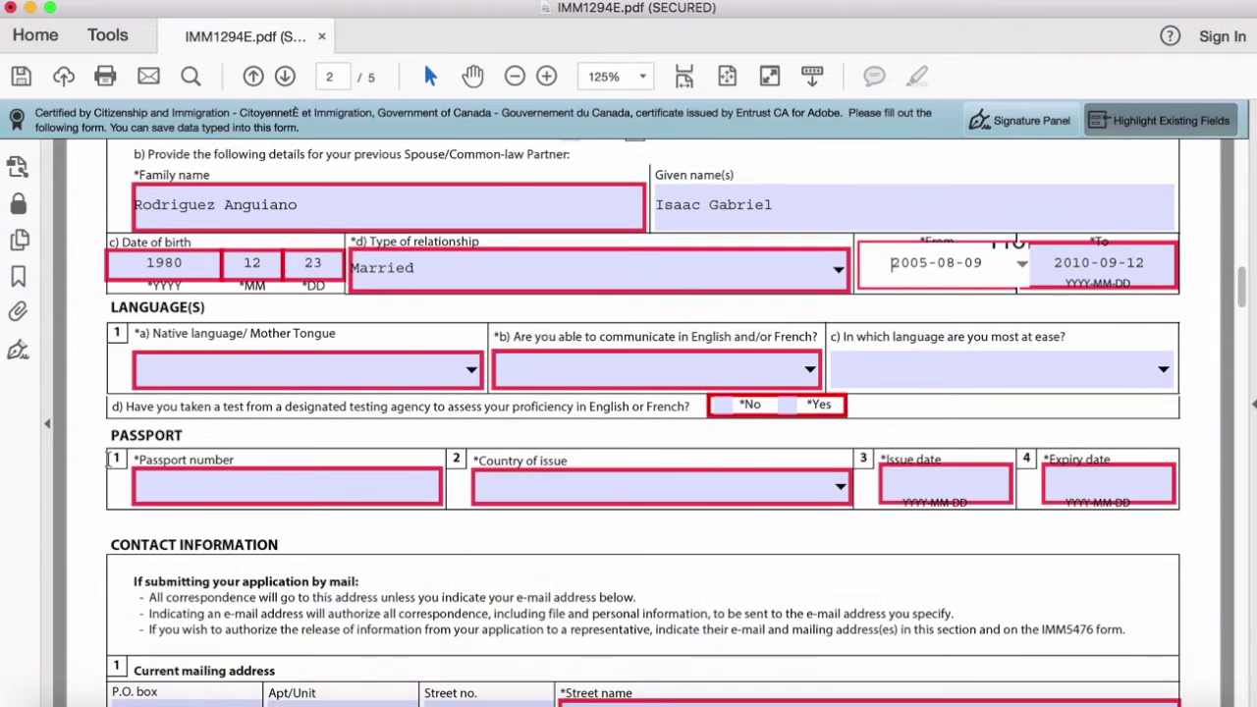
{"action": "scroll", "coordinate": [110, 460], "scroll_direction": "down", "scroll_amount": 1}
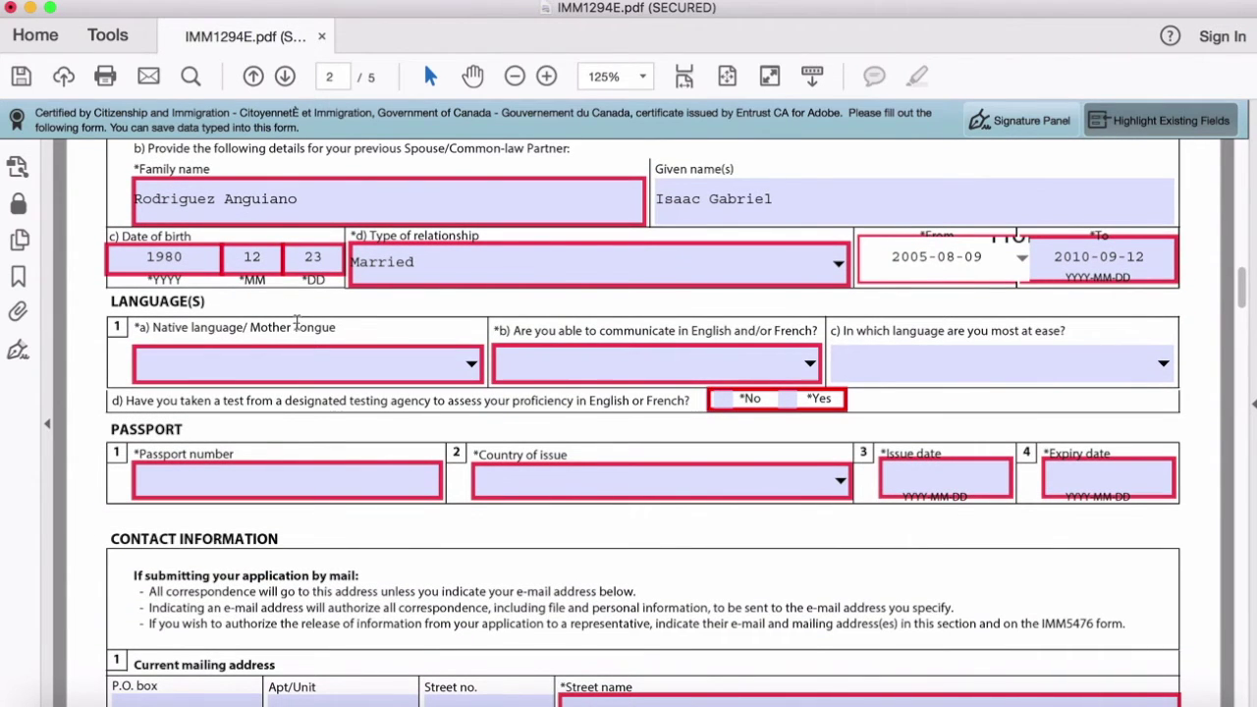
Step: Set the native language to Spanish
{"action": "left_click", "coordinate": [471, 363]}
{"action": "scroll", "coordinate": [476, 366], "scroll_direction": "down", "scroll_amount": 5}
{"action": "left_click_drag", "start_coordinate": [476, 365], "coordinate": [475, 381]}
{"action": "left_click", "coordinate": [216, 393]}
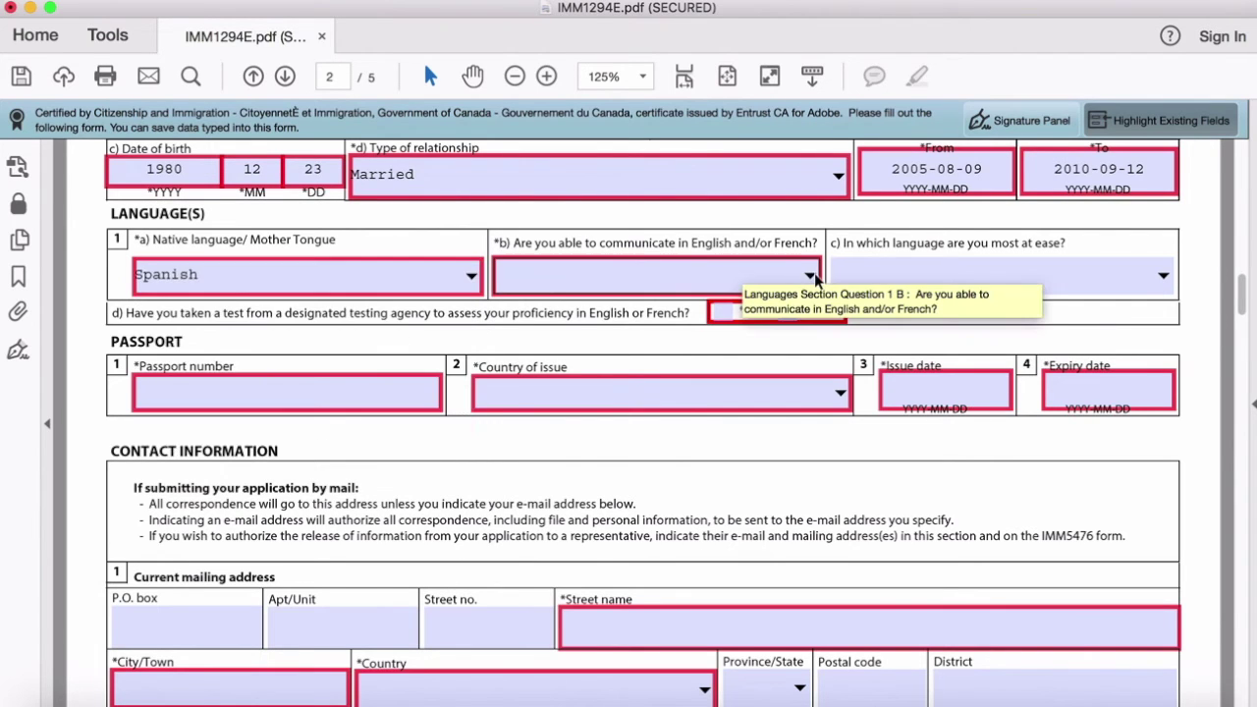
Step: Choose English as the language of communication, after trying Both, and answer Yes to a language test
{"action": "left_click", "coordinate": [811, 277]}
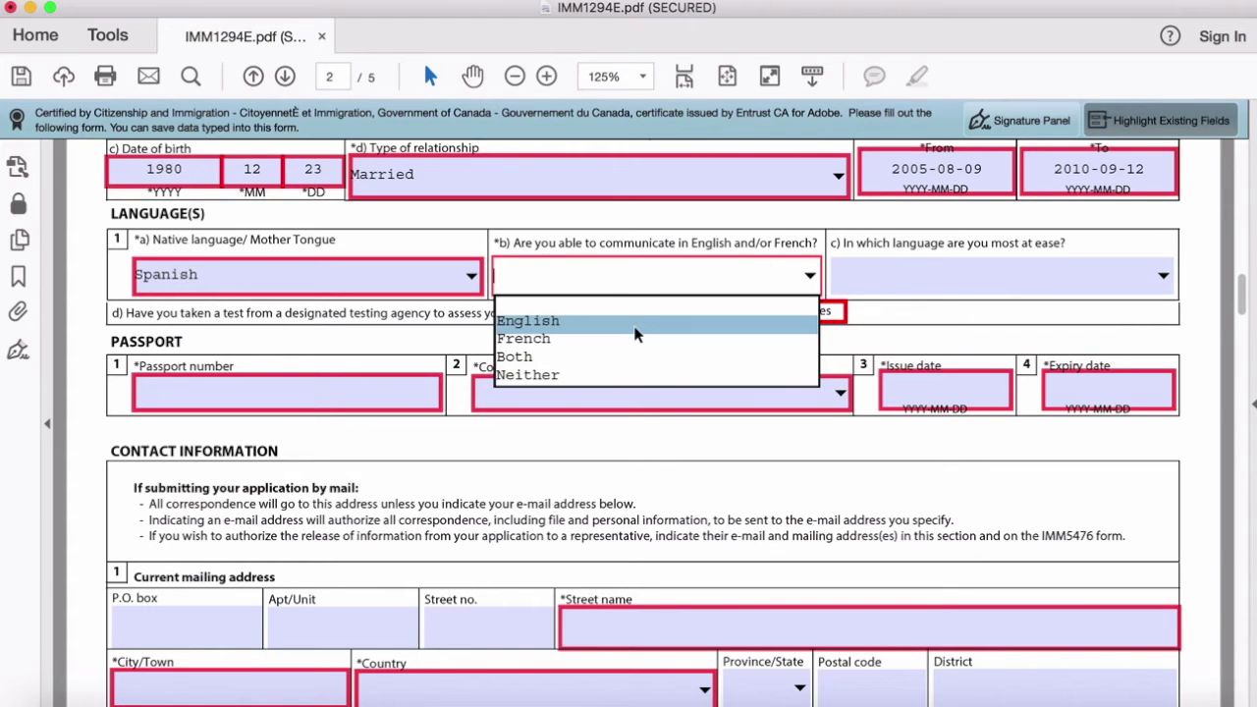
{"action": "left_click", "coordinate": [572, 321]}
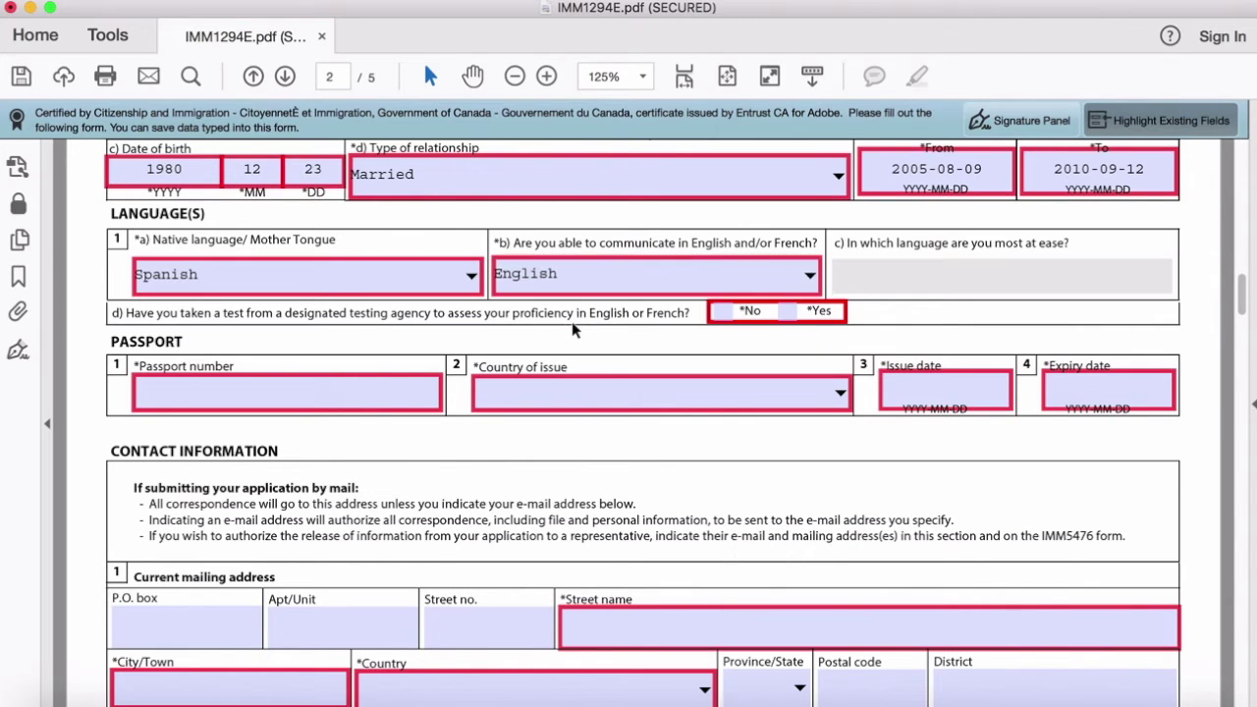
{"action": "left_click", "coordinate": [791, 277]}
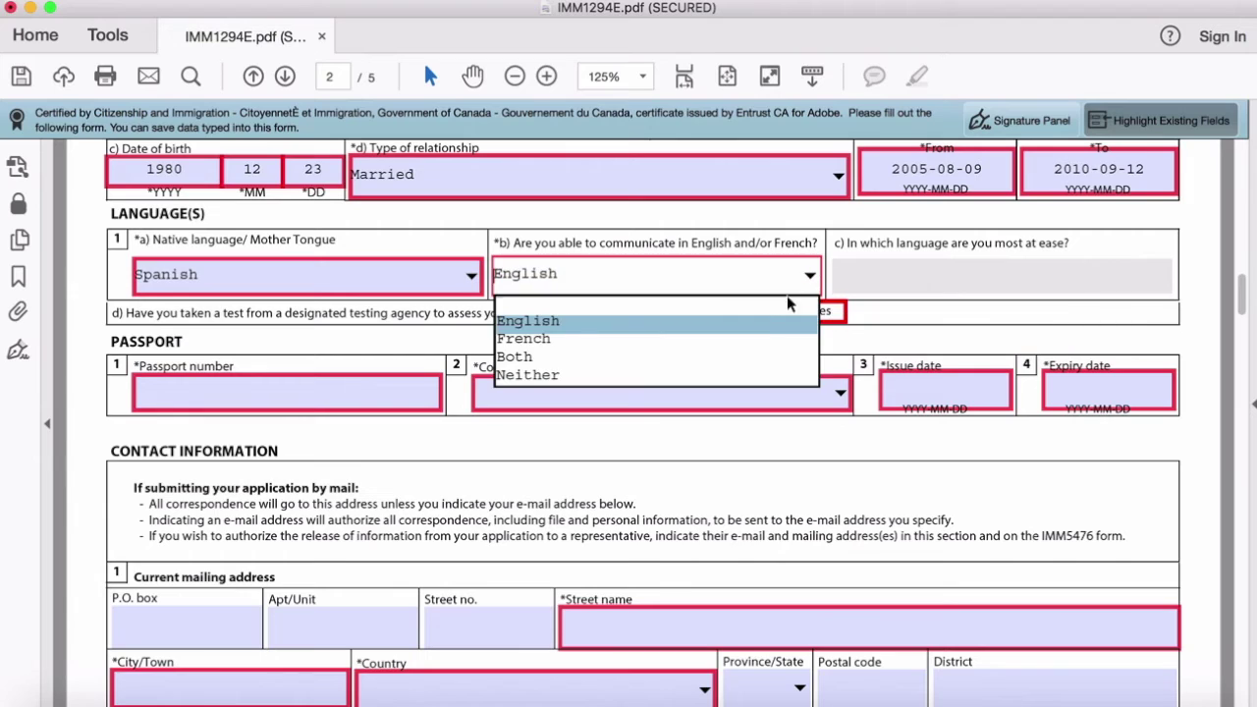
{"action": "left_click", "coordinate": [740, 356]}
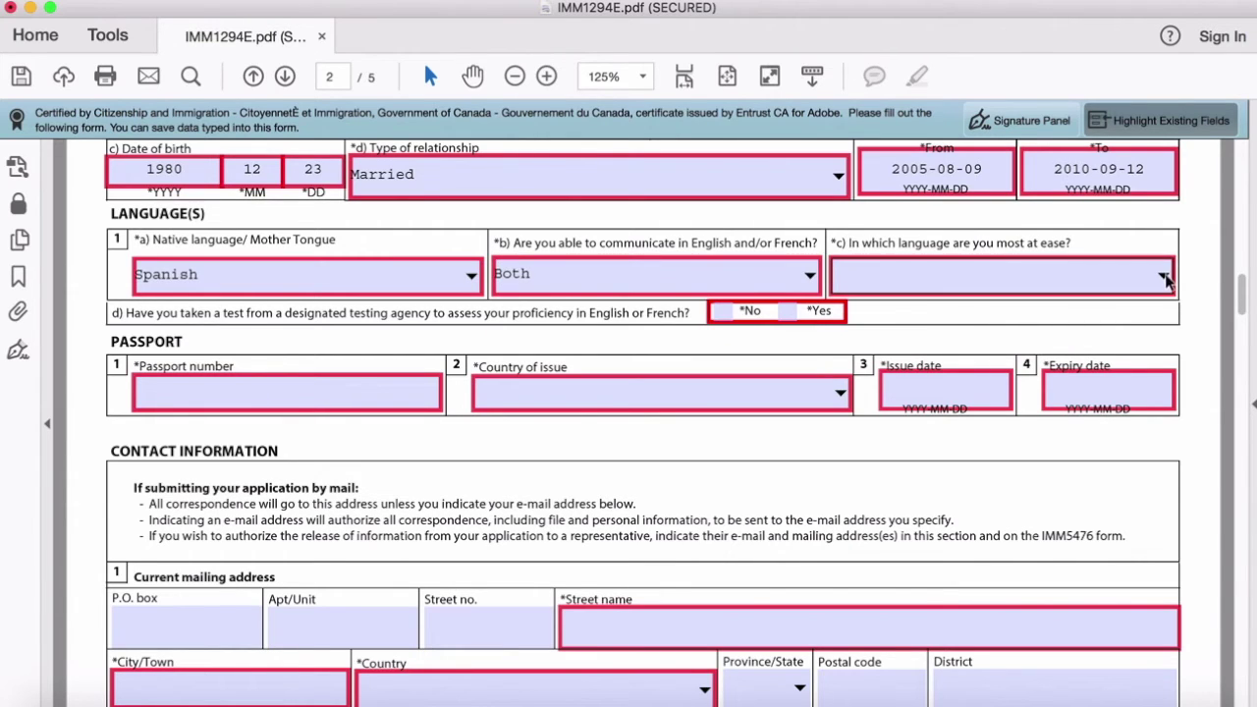
{"action": "left_click", "coordinate": [1164, 278]}
{"action": "left_click", "coordinate": [1164, 278]}
{"action": "left_click", "coordinate": [815, 280]}
{"action": "left_click", "coordinate": [656, 324]}
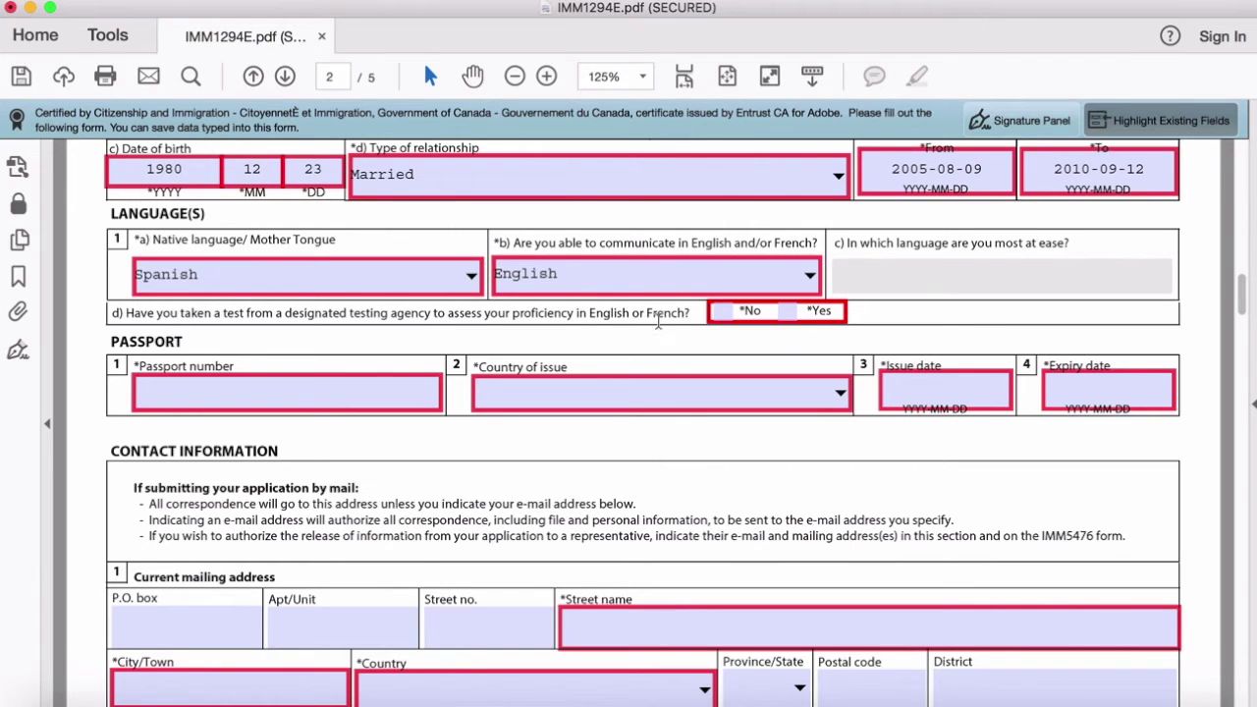
{"action": "left_click", "coordinate": [787, 310]}
{"action": "left_click", "coordinate": [287, 391]}
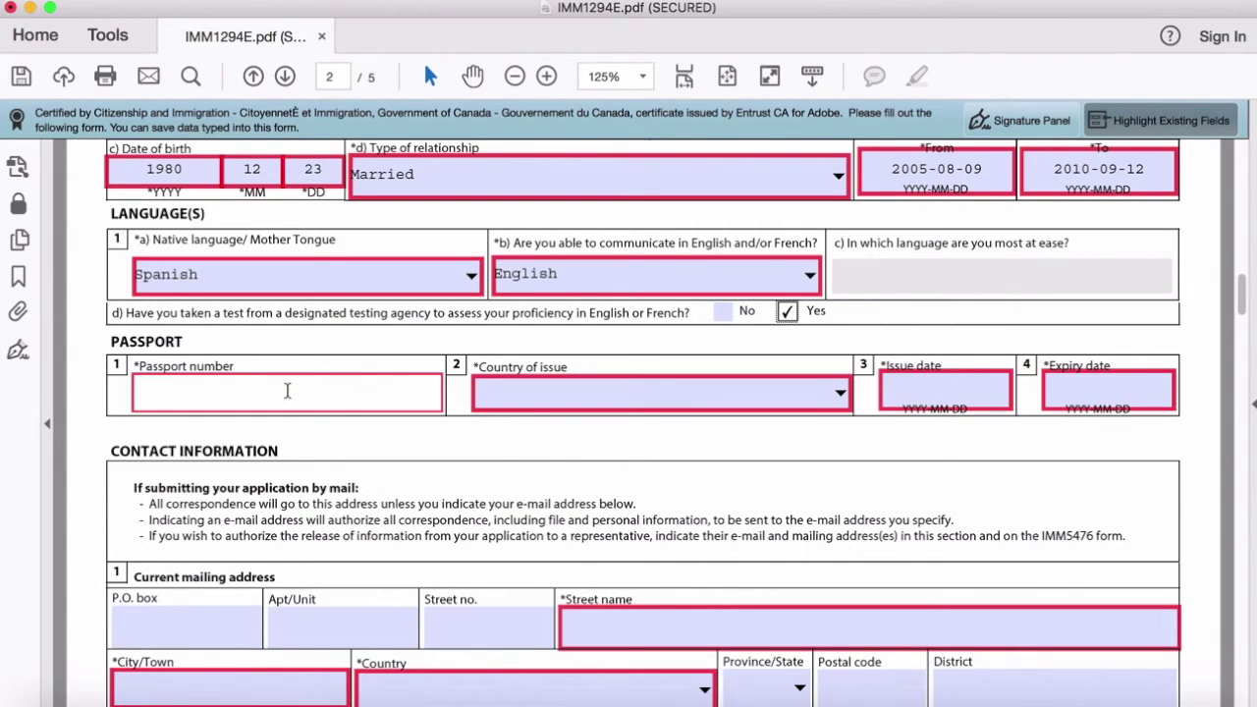
Step: Enter the passport number and choose MEX (Mexico) as the country of issue
{"action": "type", "text": "X12345678"}
{"action": "left_click", "coordinate": [523, 390]}
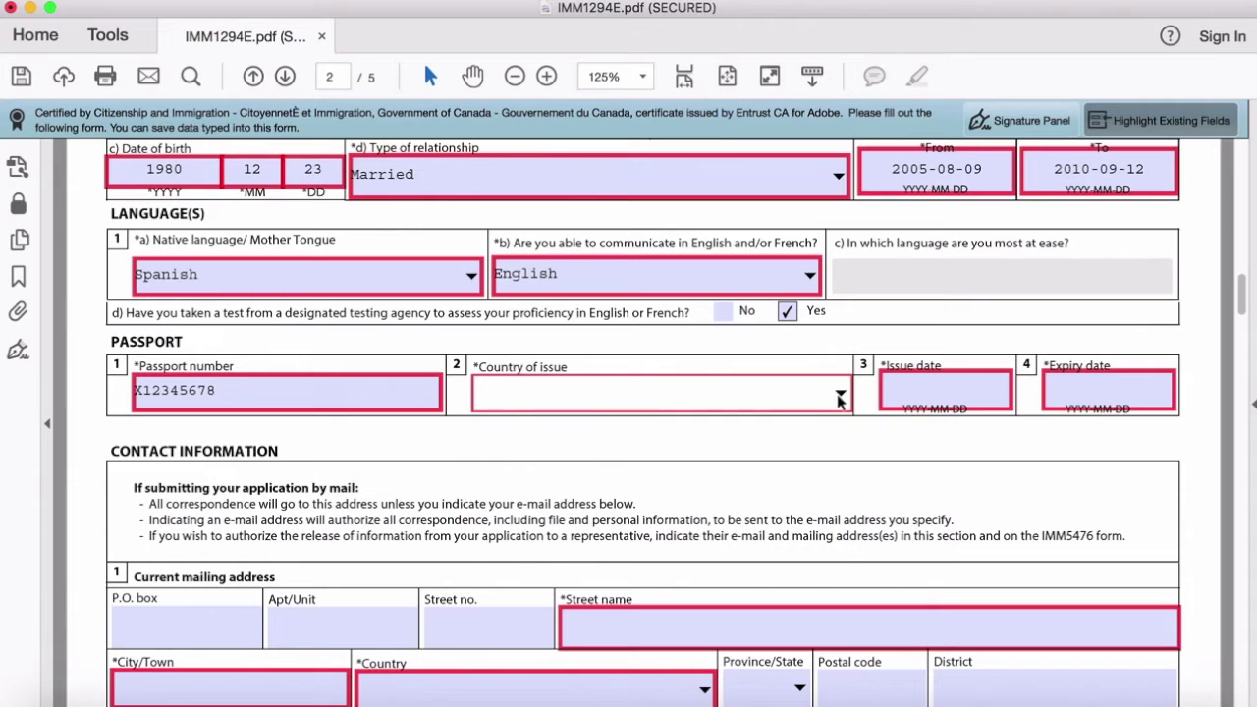
{"action": "left_click", "coordinate": [840, 395]}
{"action": "left_click_drag", "start_coordinate": [846, 432], "coordinate": [848, 476]}
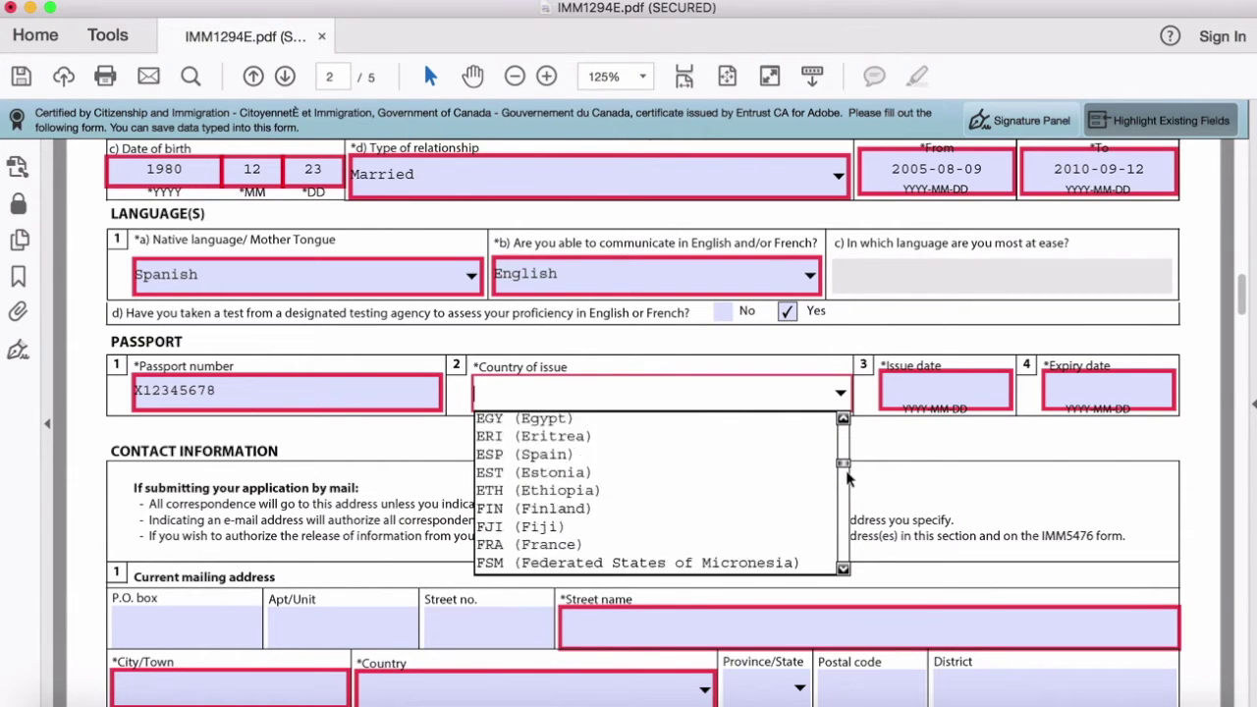
{"action": "left_click", "coordinate": [940, 391]}
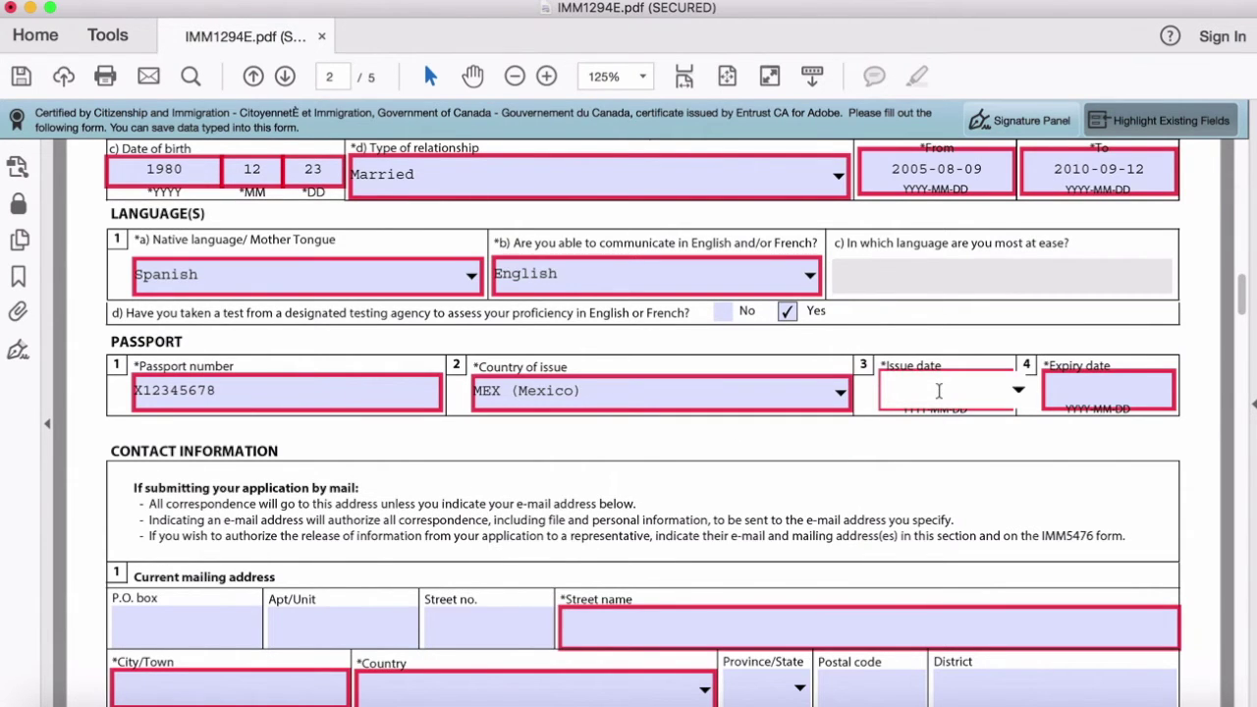
Step: Enter issue date 2011-09-16 and expiry date 2021-09-16, and dismiss the format warning
{"action": "type", "text": "2011-09-16"}
{"action": "left_click", "coordinate": [1079, 395]}
{"action": "type", "text": "2021-0916"}
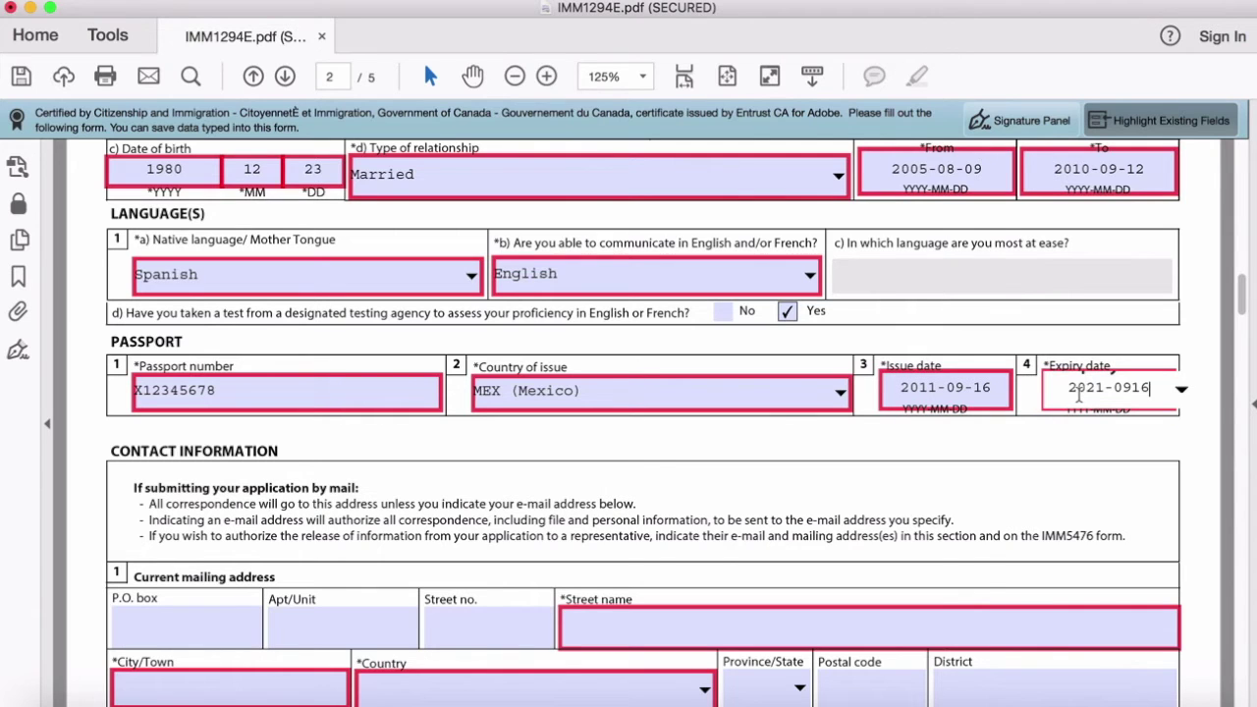
{"action": "left_click", "coordinate": [1038, 439]}
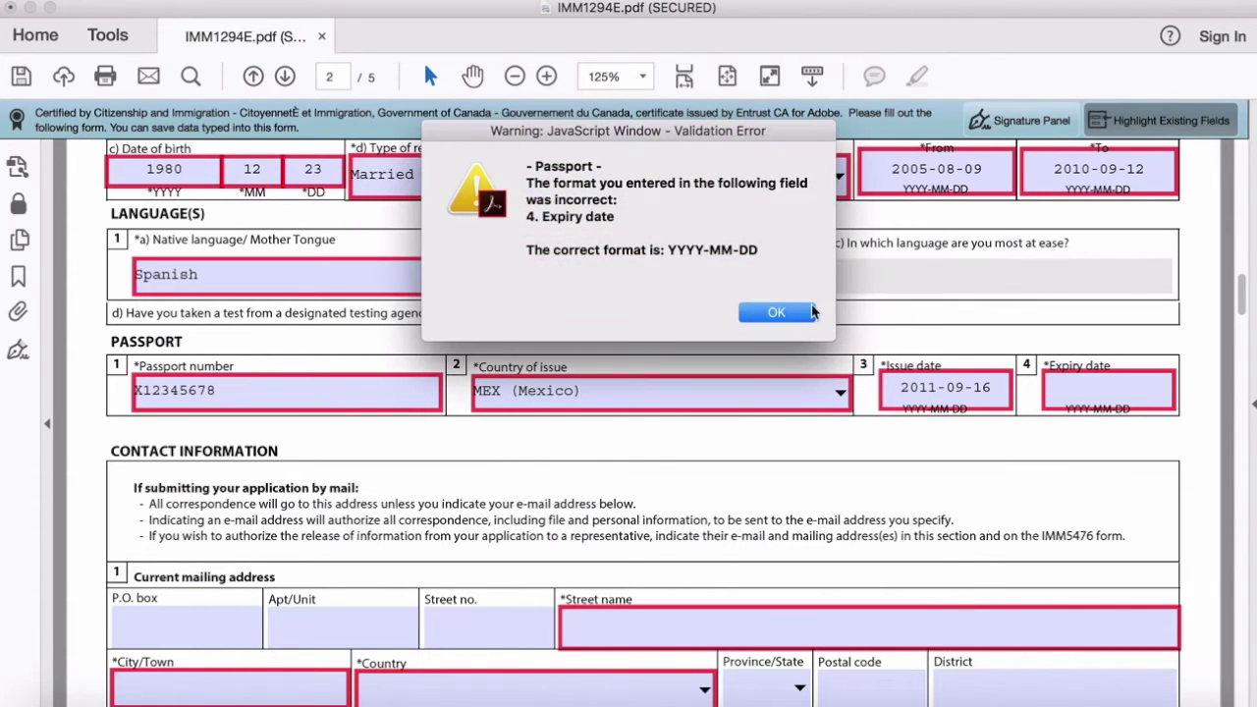
{"action": "left_click", "coordinate": [776, 312]}
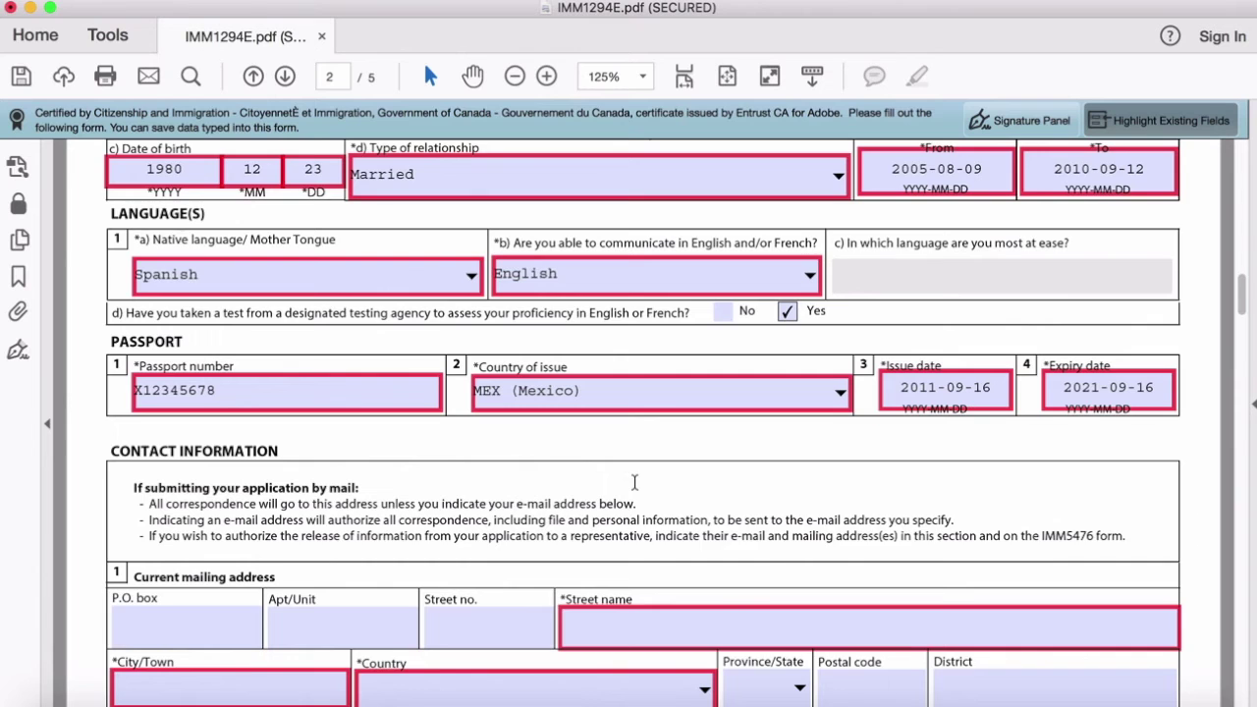
Step: Fill in the mailing address including its postal code, and tick Yes for residential address same as mailing
{"action": "scroll", "coordinate": [634, 482], "scroll_direction": "down", "scroll_amount": 5}
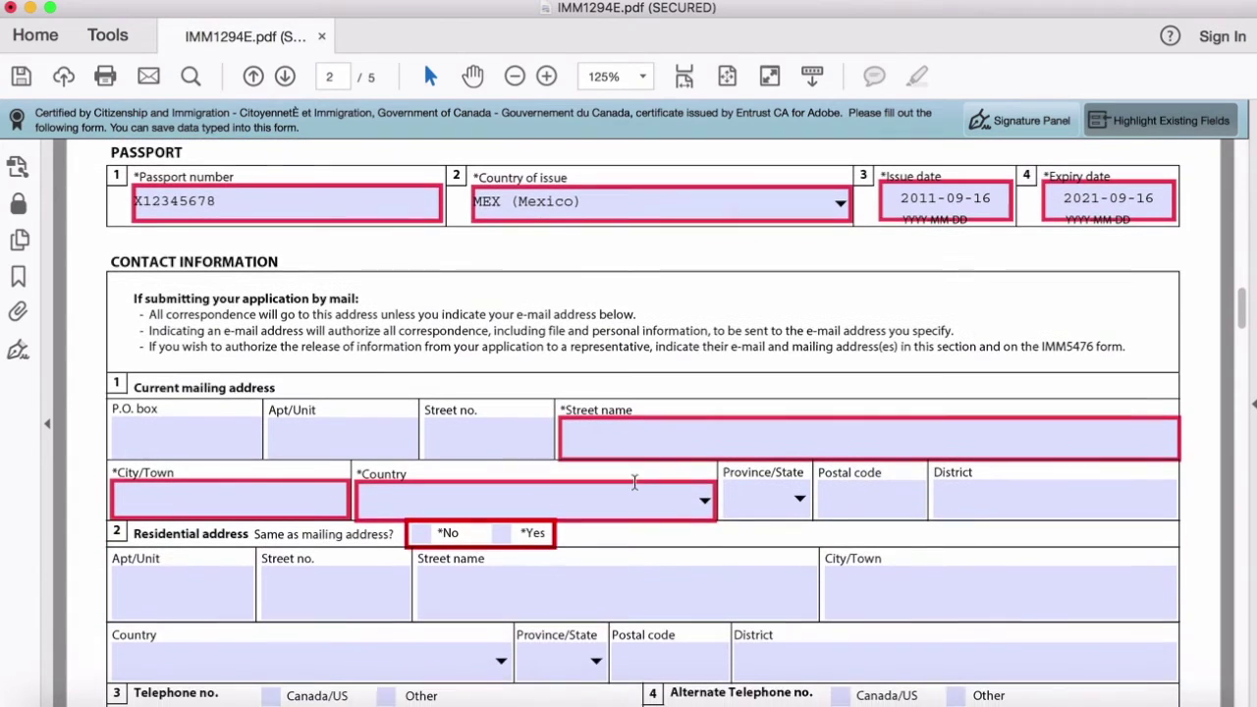
{"action": "scroll", "coordinate": [635, 489], "scroll_direction": "down", "scroll_amount": 1}
{"action": "scroll", "coordinate": [281, 403], "scroll_direction": "down", "scroll_amount": 2}
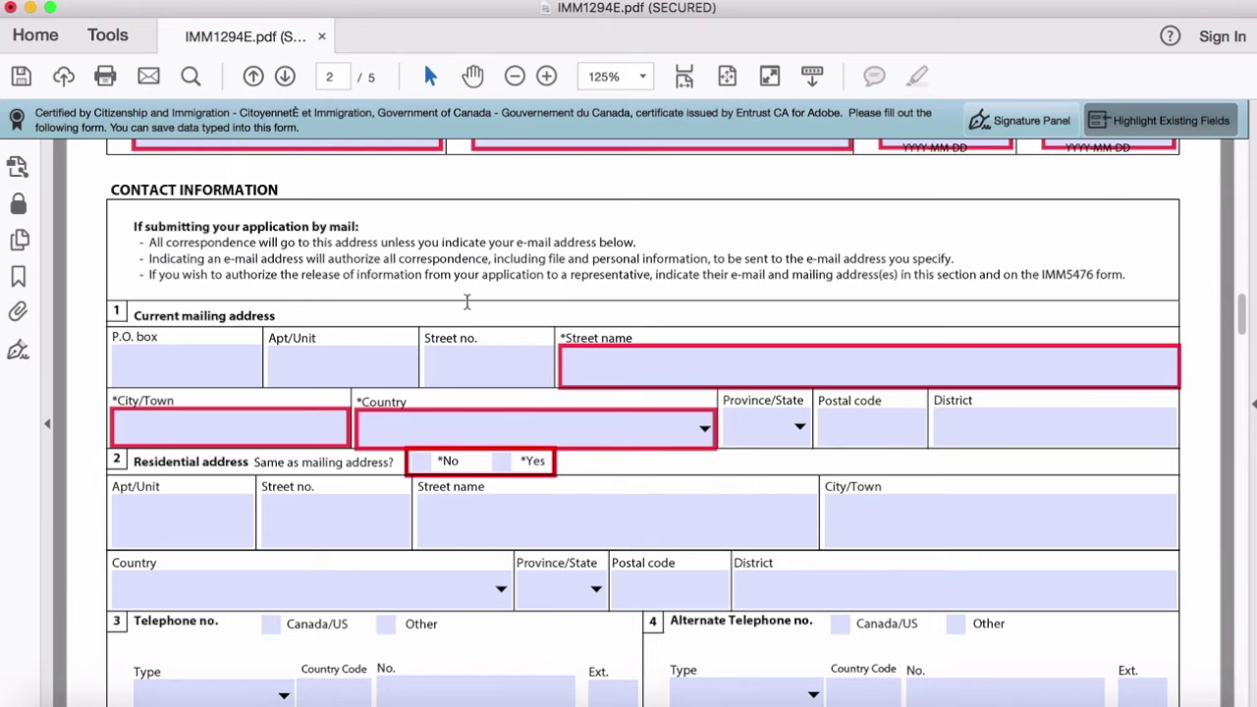
{"action": "scroll", "coordinate": [466, 300], "scroll_direction": "down", "scroll_amount": 3}
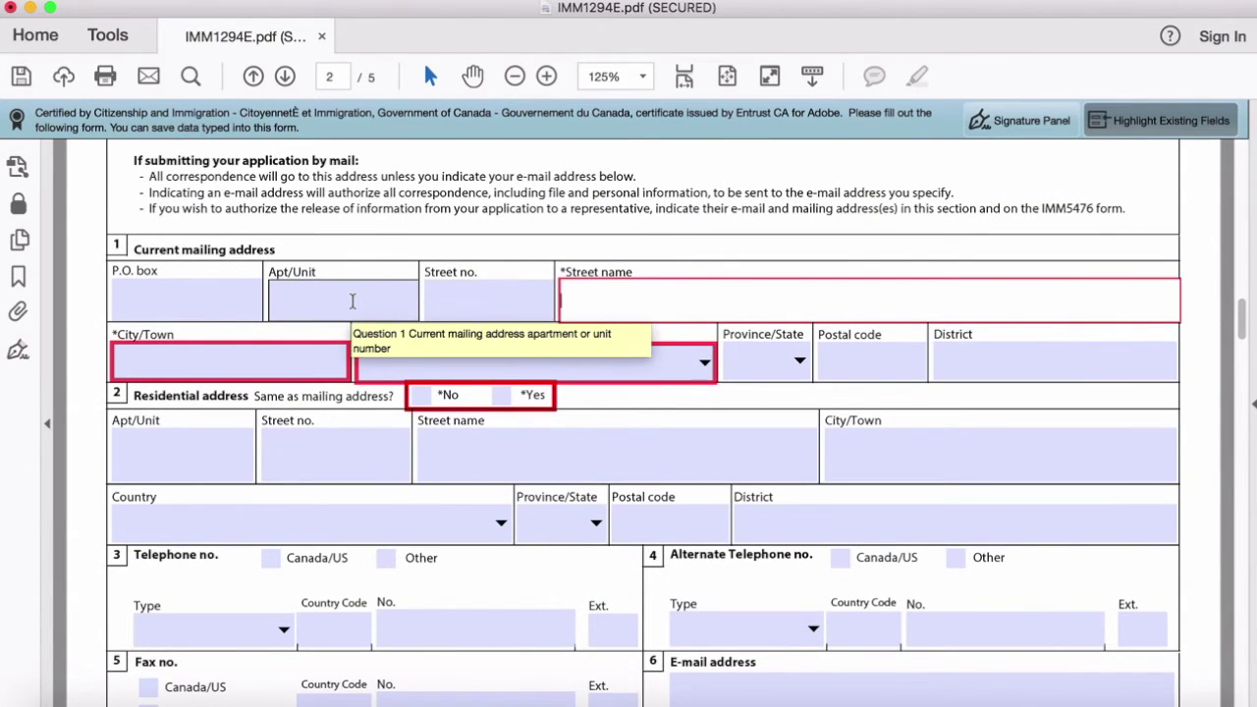
{"action": "left_click", "coordinate": [449, 308]}
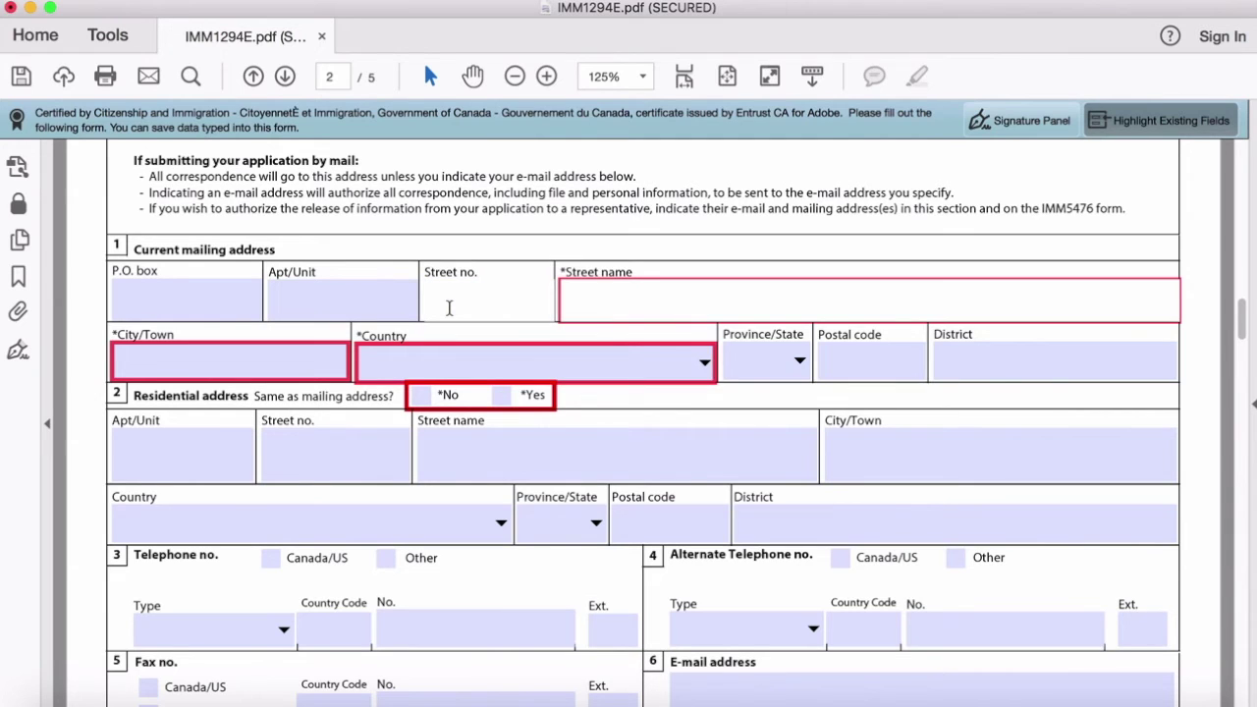
{"action": "left_click", "coordinate": [848, 364]}
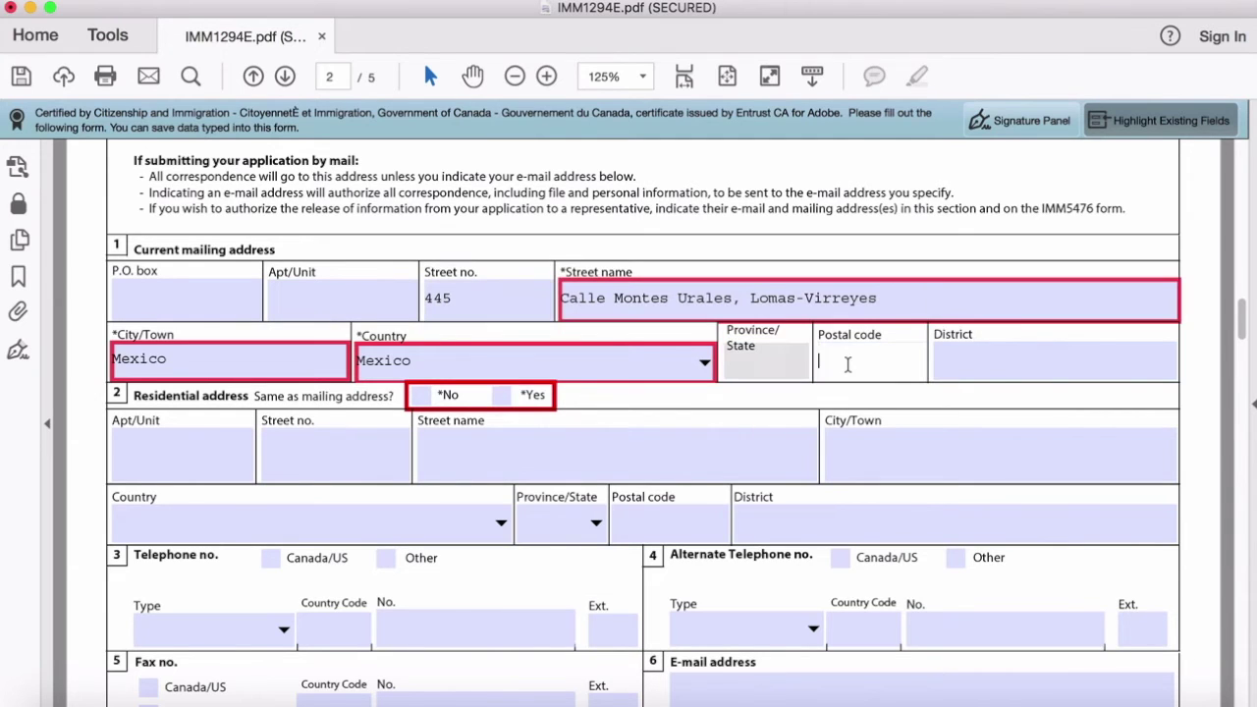
{"action": "type", "text": "11000"}
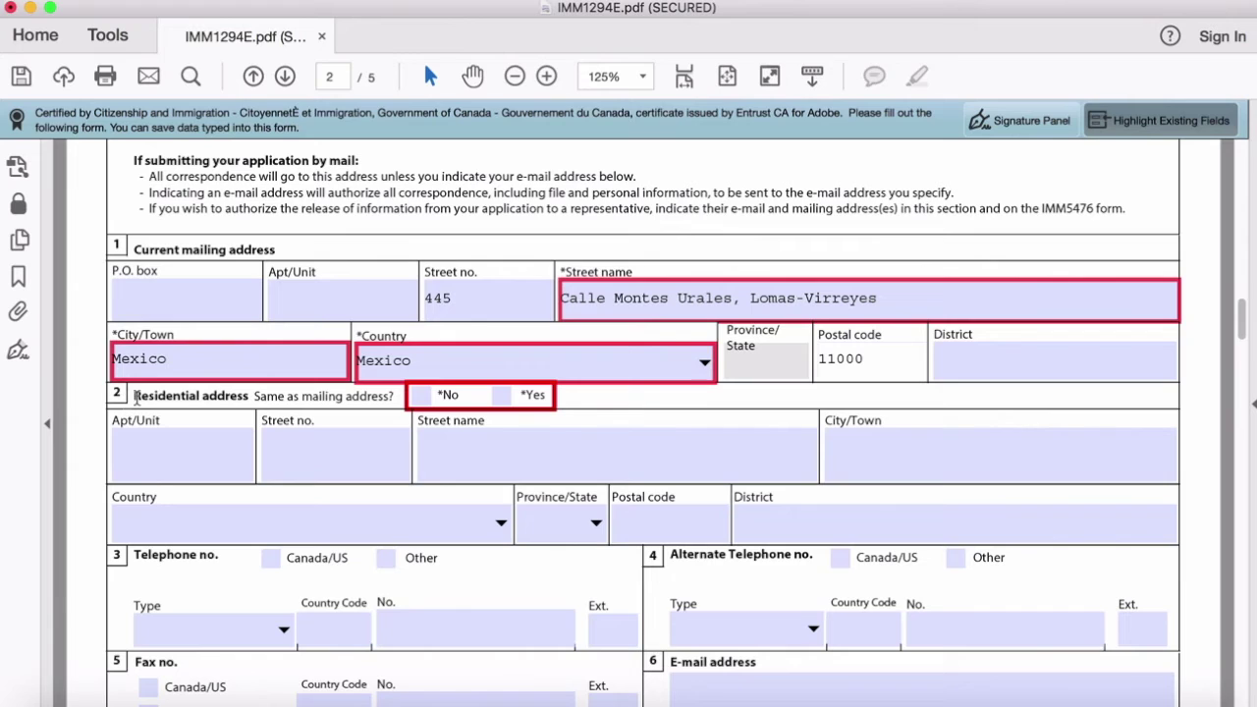
{"action": "left_click_drag", "start_coordinate": [135, 396], "coordinate": [250, 398]}
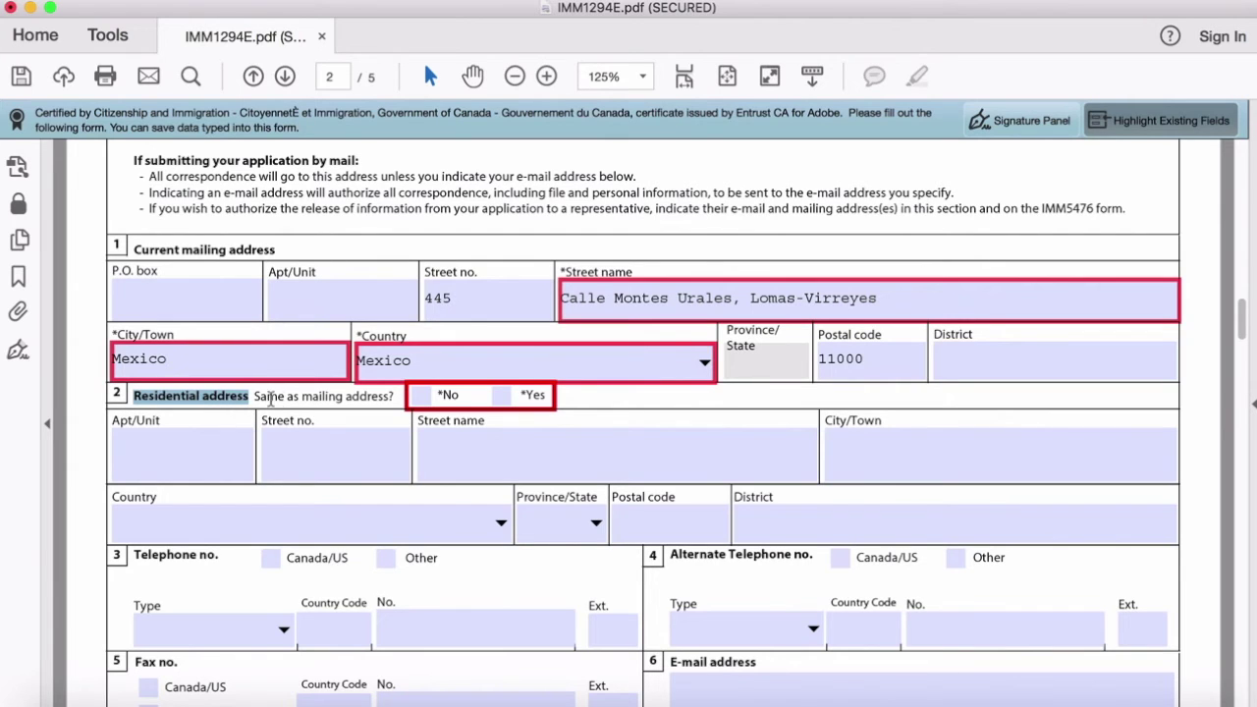
{"action": "left_click", "coordinate": [286, 252]}
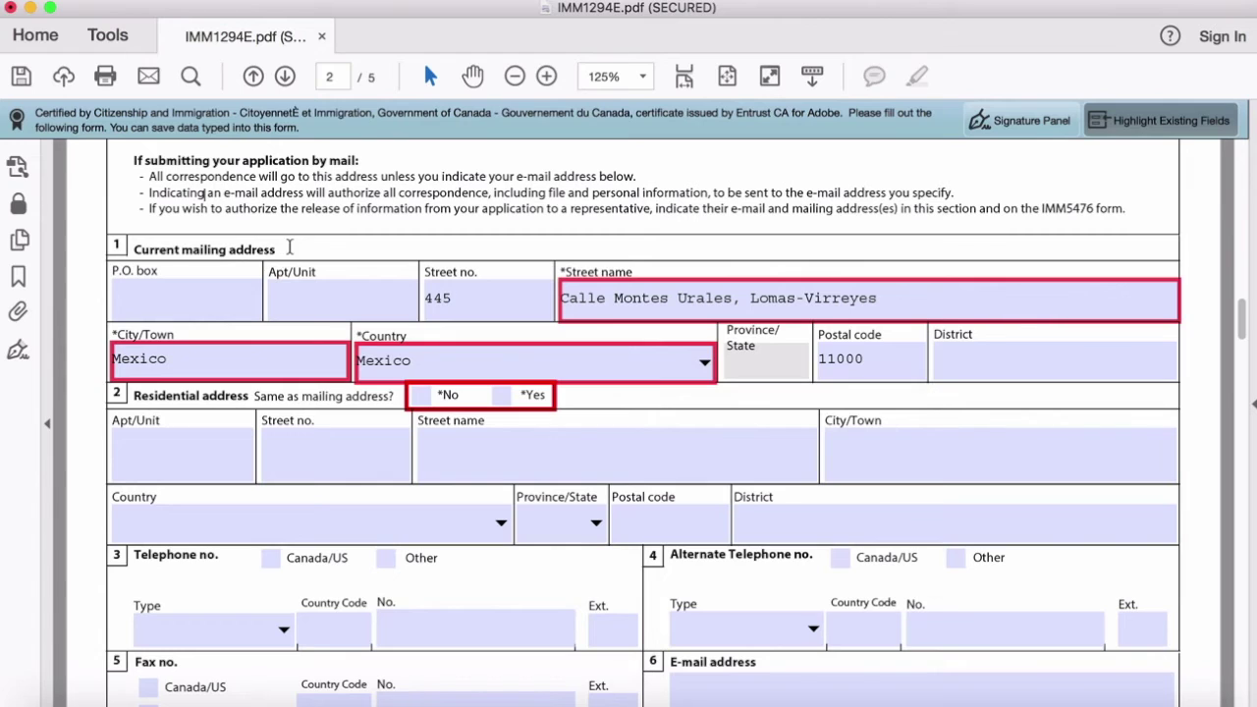
{"action": "left_click", "coordinate": [502, 397]}
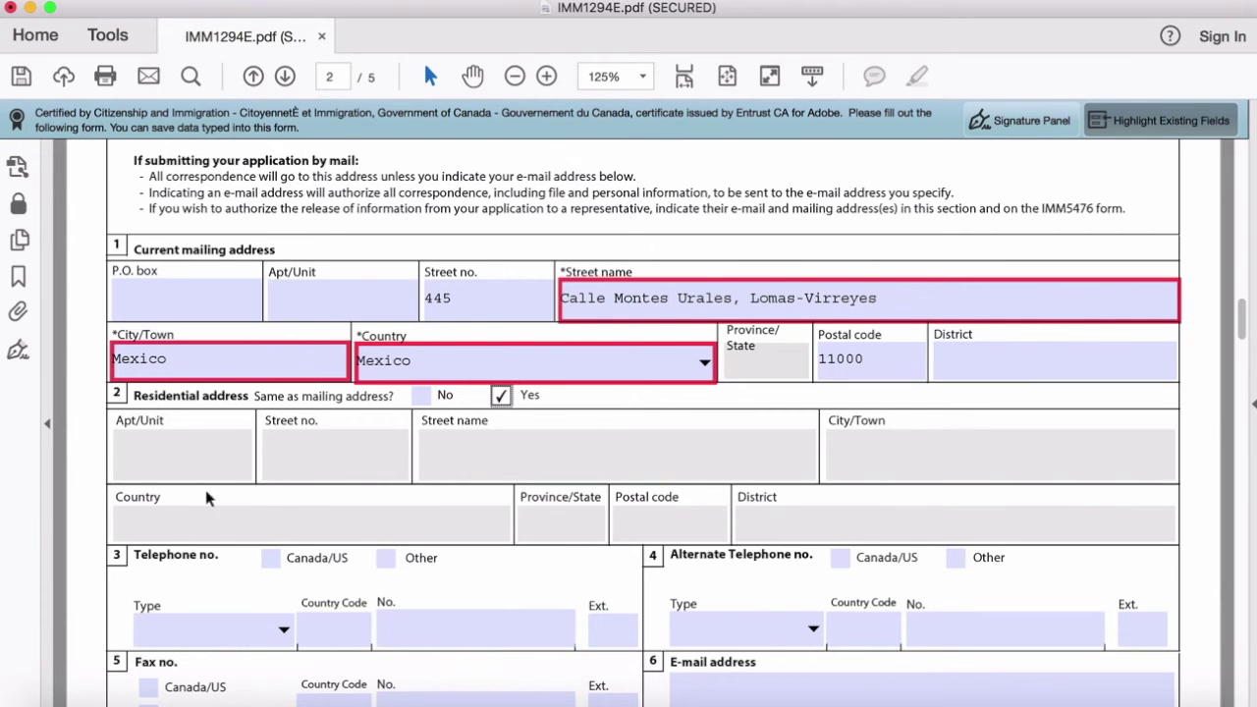
{"action": "scroll", "coordinate": [220, 499], "scroll_direction": "down", "scroll_amount": 5}
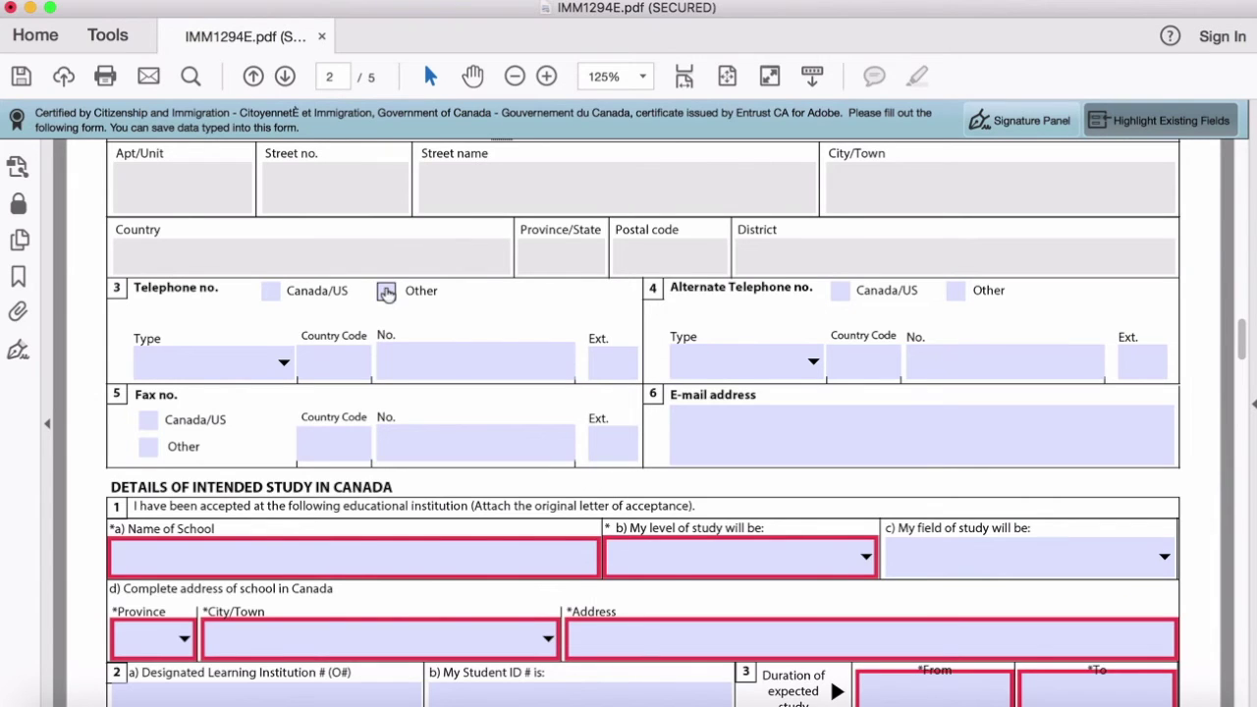
Step: Add an Other-country Residence telephone with country code 52 and the applicant's phone number
{"action": "left_click", "coordinate": [387, 292]}
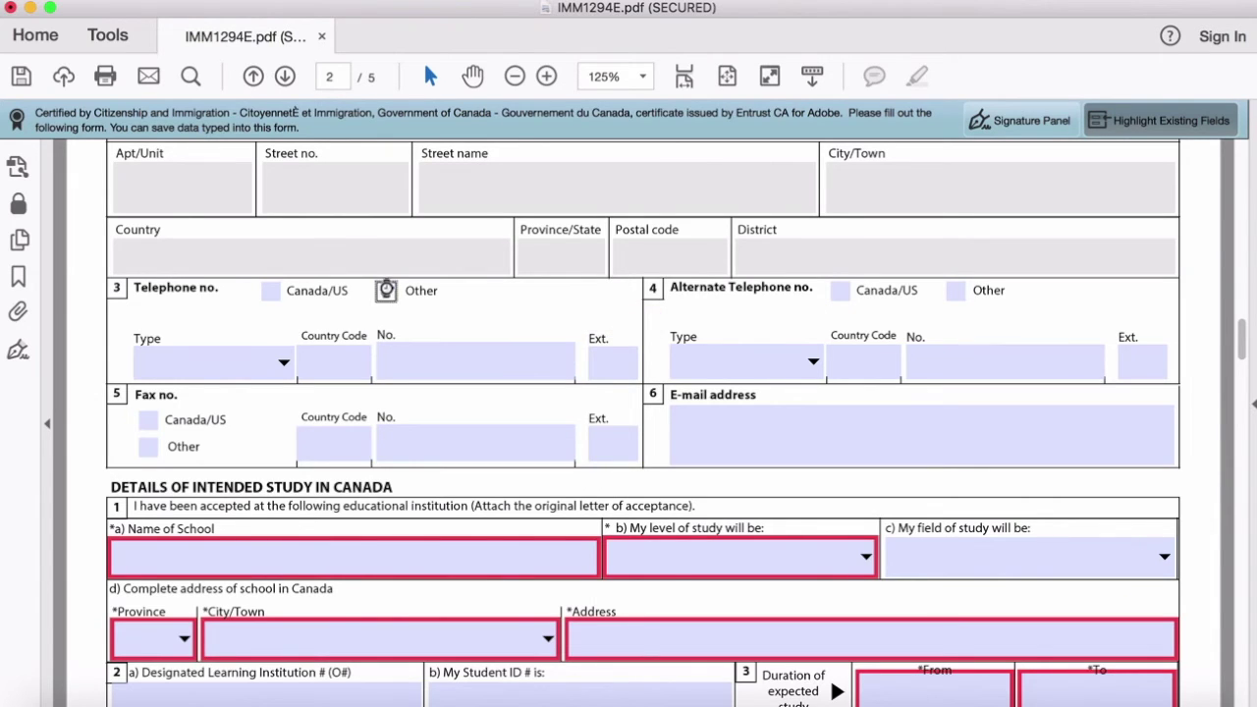
{"action": "left_click", "coordinate": [284, 368]}
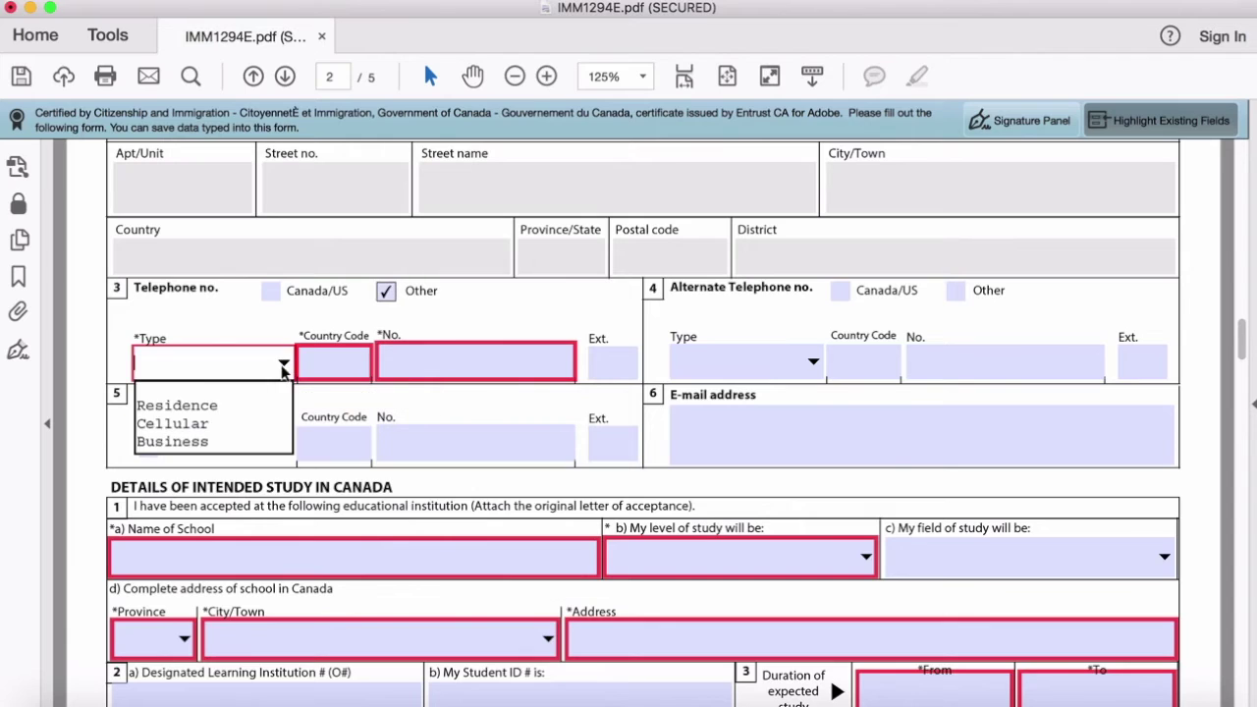
{"action": "left_click", "coordinate": [177, 407]}
{"action": "left_click", "coordinate": [337, 366]}
{"action": "type", "text": "52"}
{"action": "left_click", "coordinate": [405, 361]}
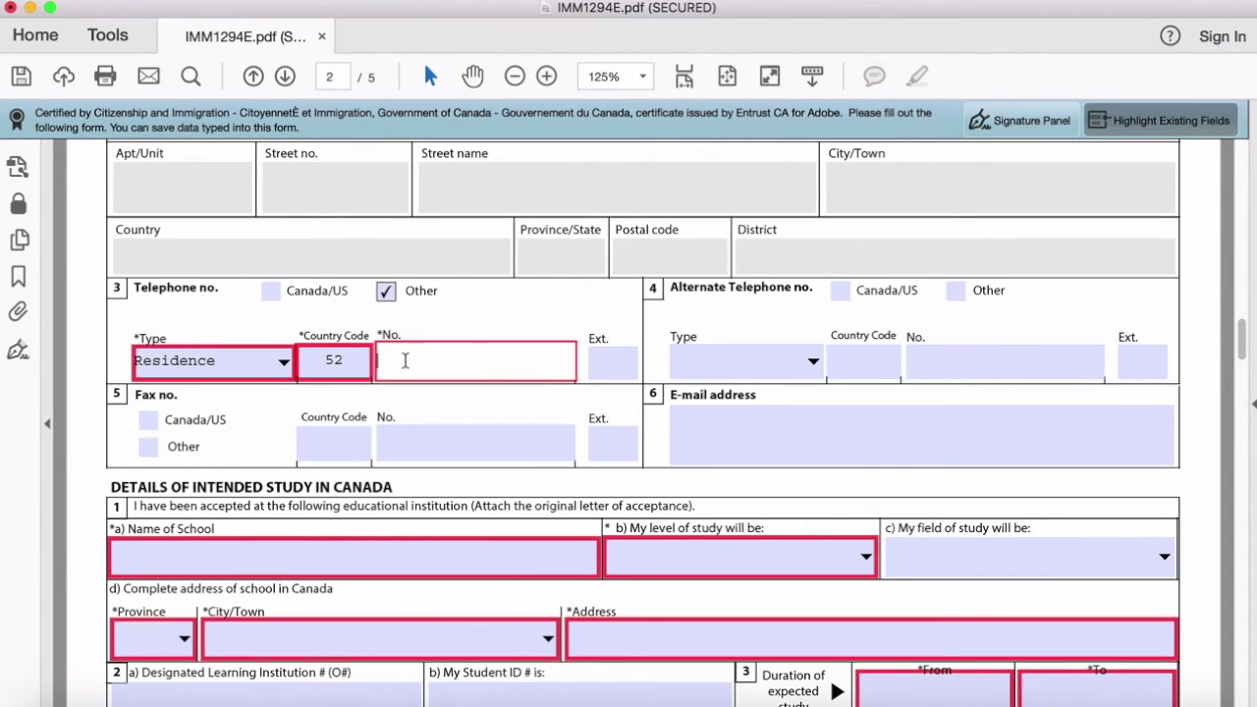
{"action": "key", "text": "Tab"}
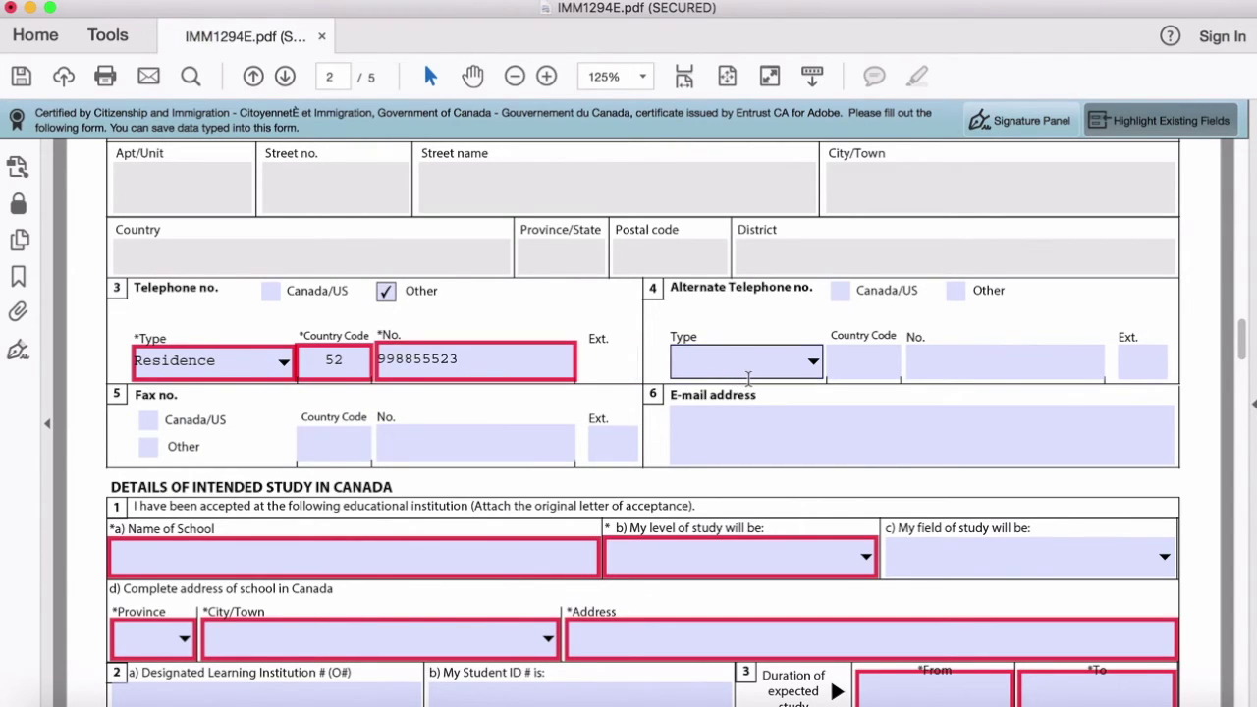
{"action": "key", "text": "Tab"}
{"action": "key", "text": "Tab"}
Step: Enter the applicant's e-mail address in the E-mail address field
{"action": "left_click", "coordinate": [729, 438]}
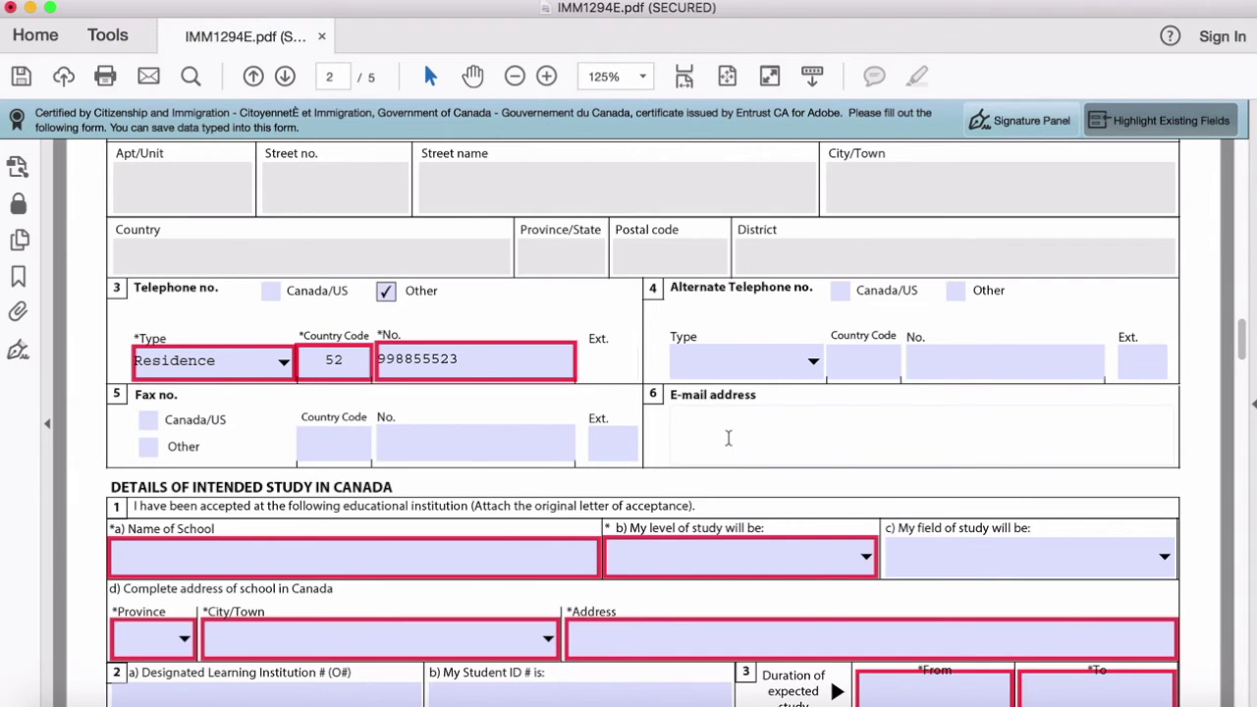
{"action": "scroll", "coordinate": [420, 363], "scroll_direction": "down", "scroll_amount": 3}
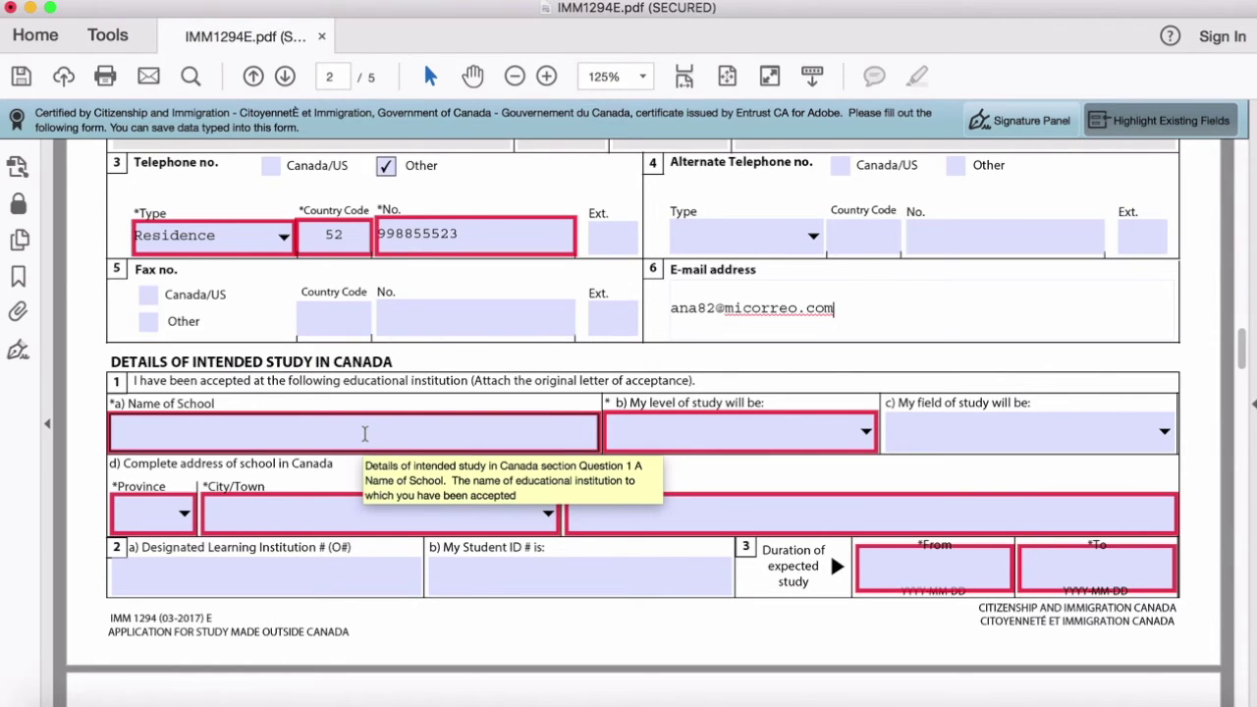
Step: Enter 'My really cool school' as the school, with College - Diploma level and Computing/IT field
{"action": "left_click", "coordinate": [364, 434]}
{"action": "type", "text": "My really cool school"}
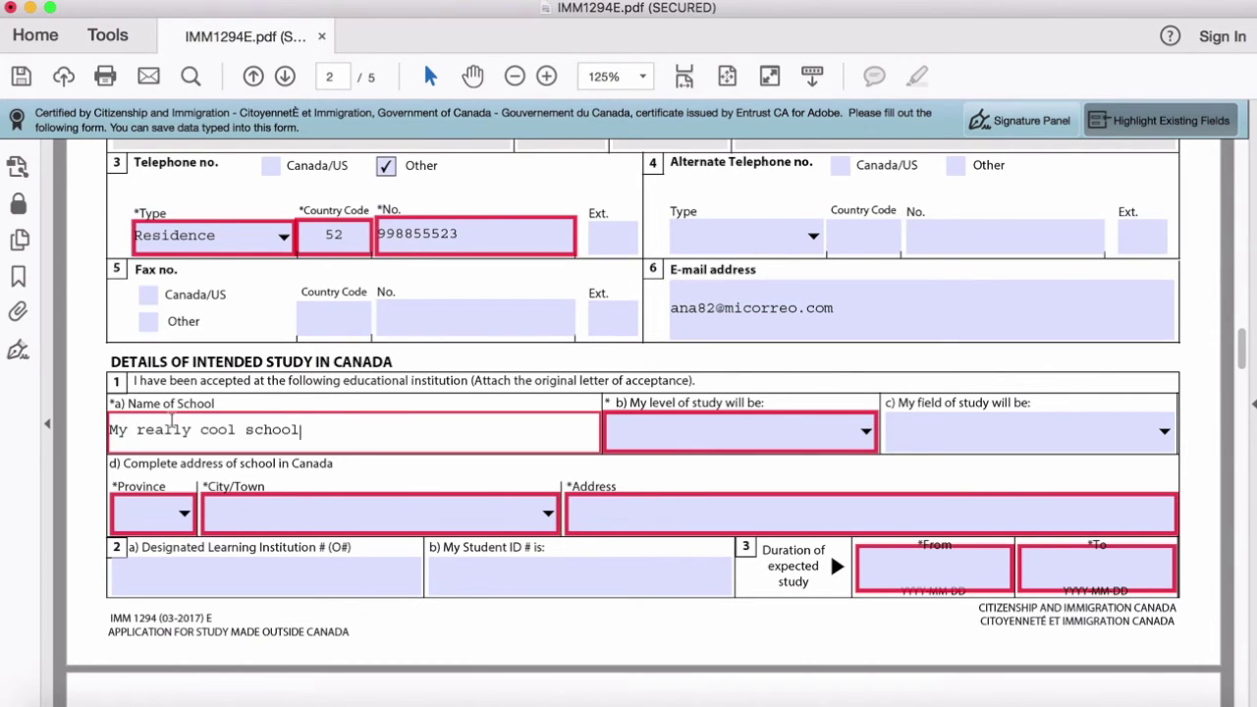
{"action": "left_click", "coordinate": [868, 440]}
{"action": "left_click", "coordinate": [868, 440]}
{"action": "left_click", "coordinate": [687, 600]}
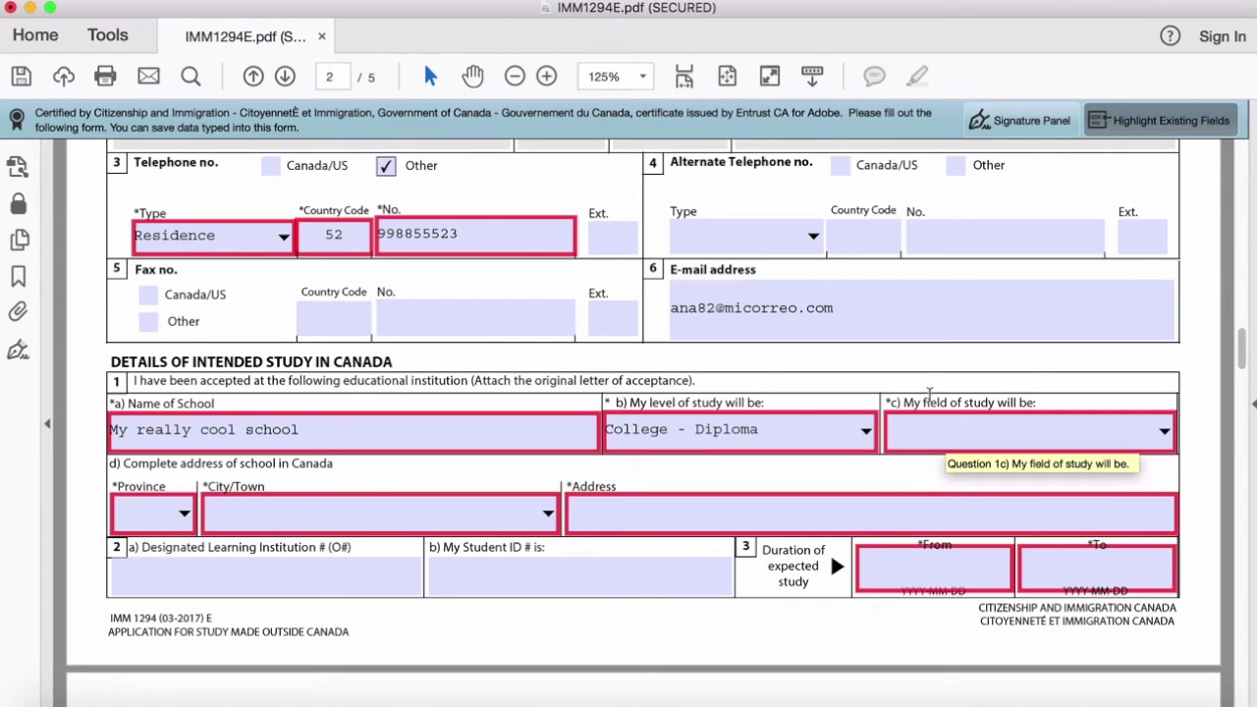
{"action": "left_click", "coordinate": [1043, 421]}
{"action": "left_click", "coordinate": [983, 511]}
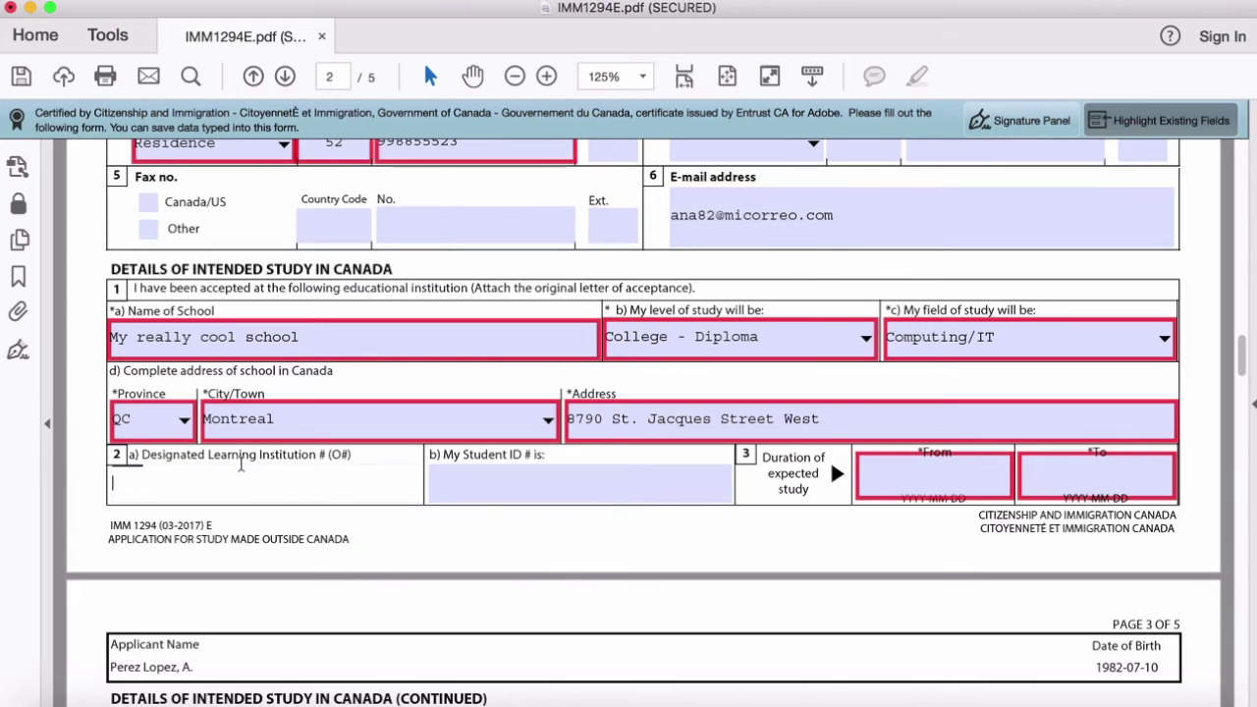
Step: Fill in the DLI number 01223334 and the applicant's student ID
{"action": "type", "text": "01223334"}
{"action": "left_click", "coordinate": [561, 479]}
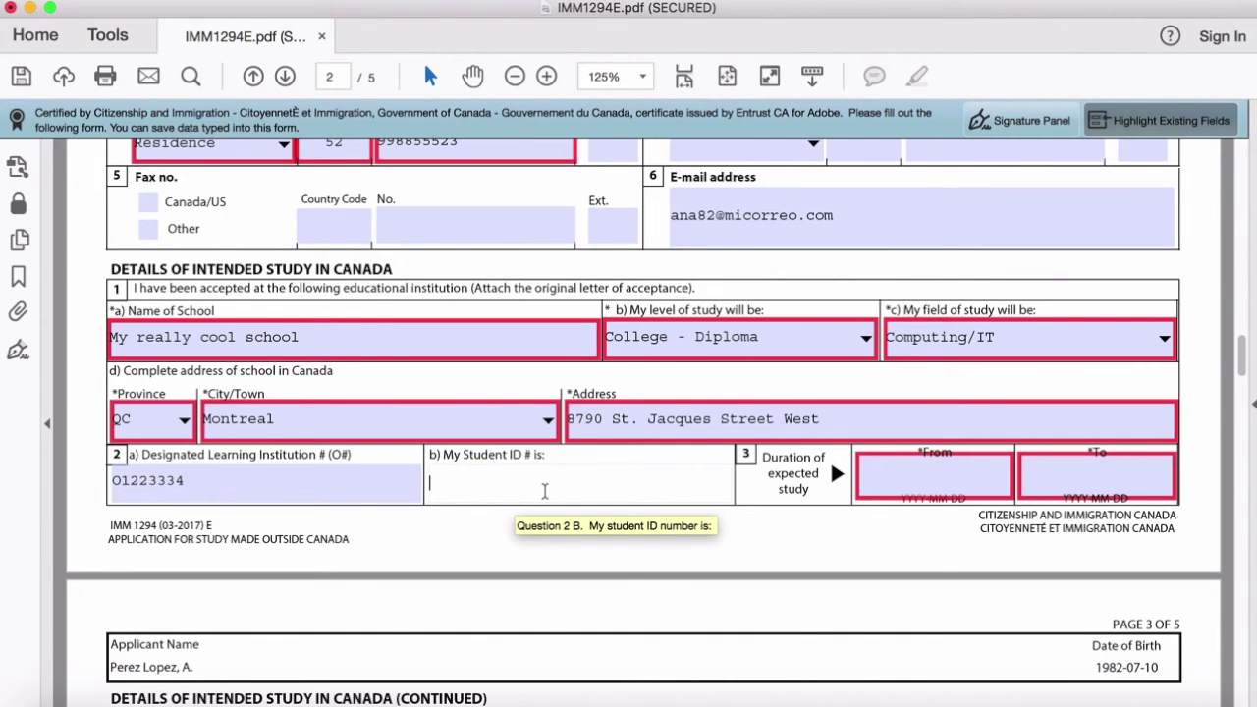
{"action": "type", "text": "222334"}
{"action": "left_click", "coordinate": [941, 408]}
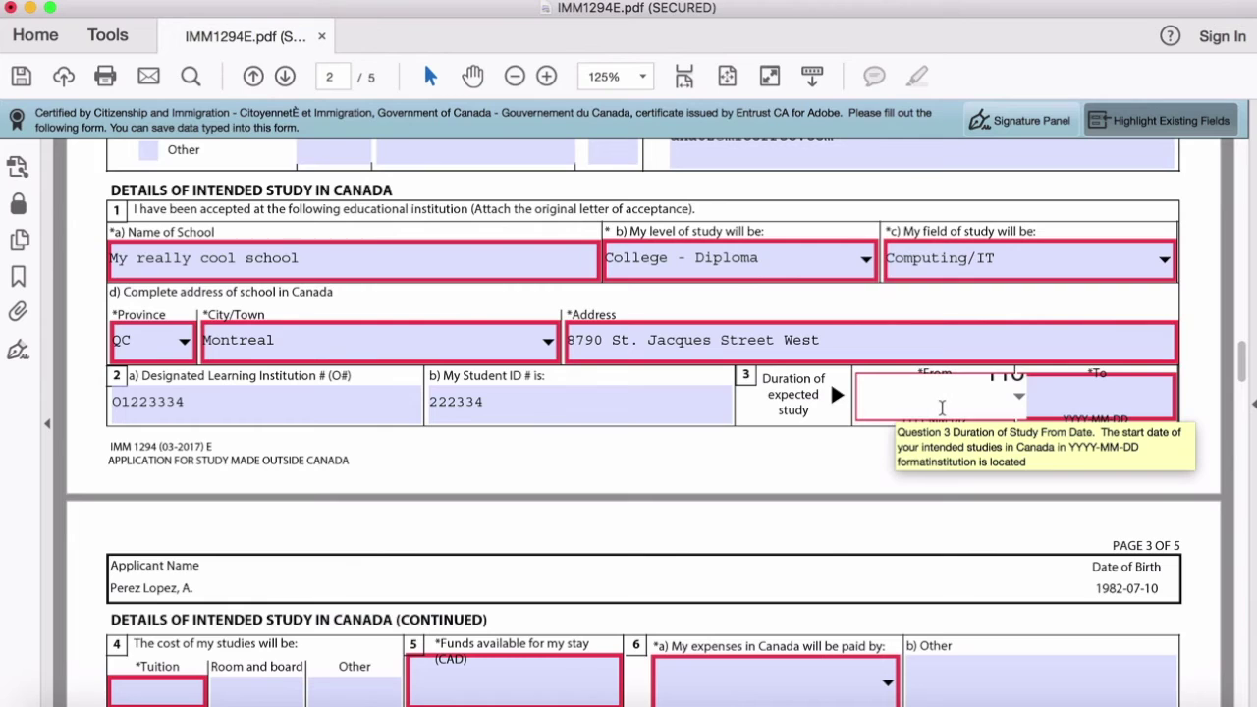
Step: Enter study costs of 2,000 tuition, 11000 room and board, and 1000 other
{"action": "scroll", "coordinate": [943, 408], "scroll_direction": "down", "scroll_amount": 5}
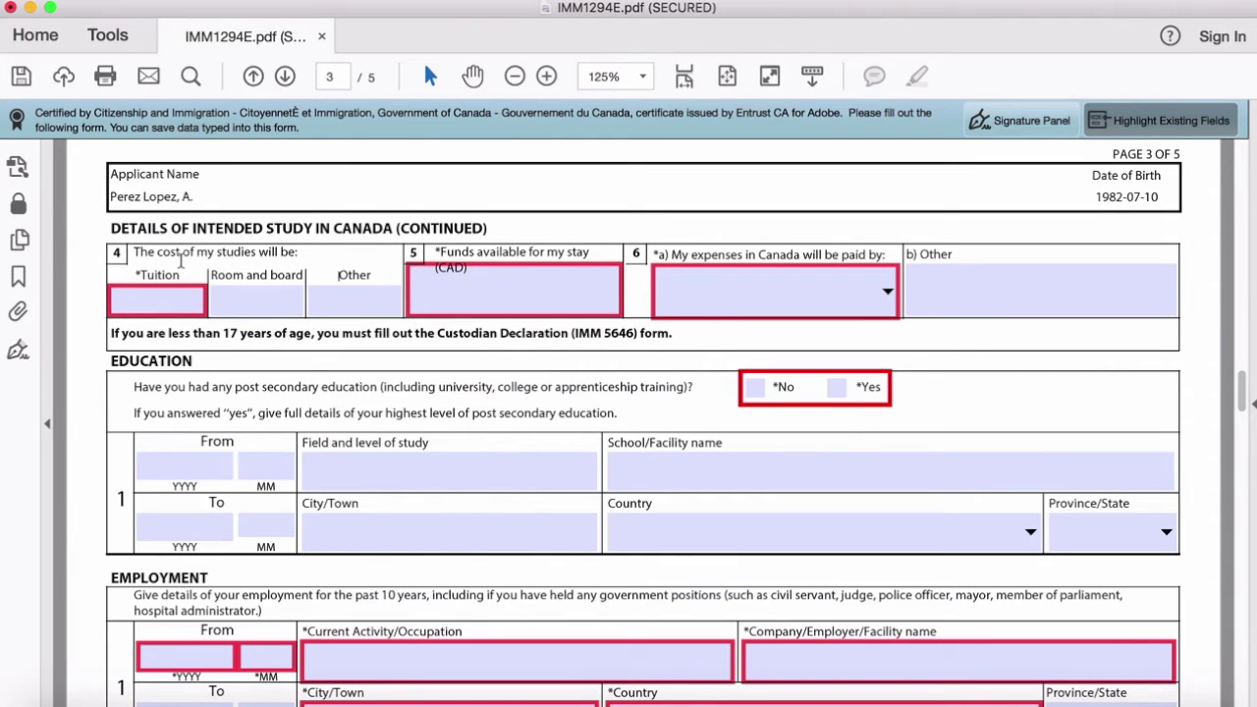
{"action": "left_click", "coordinate": [146, 305]}
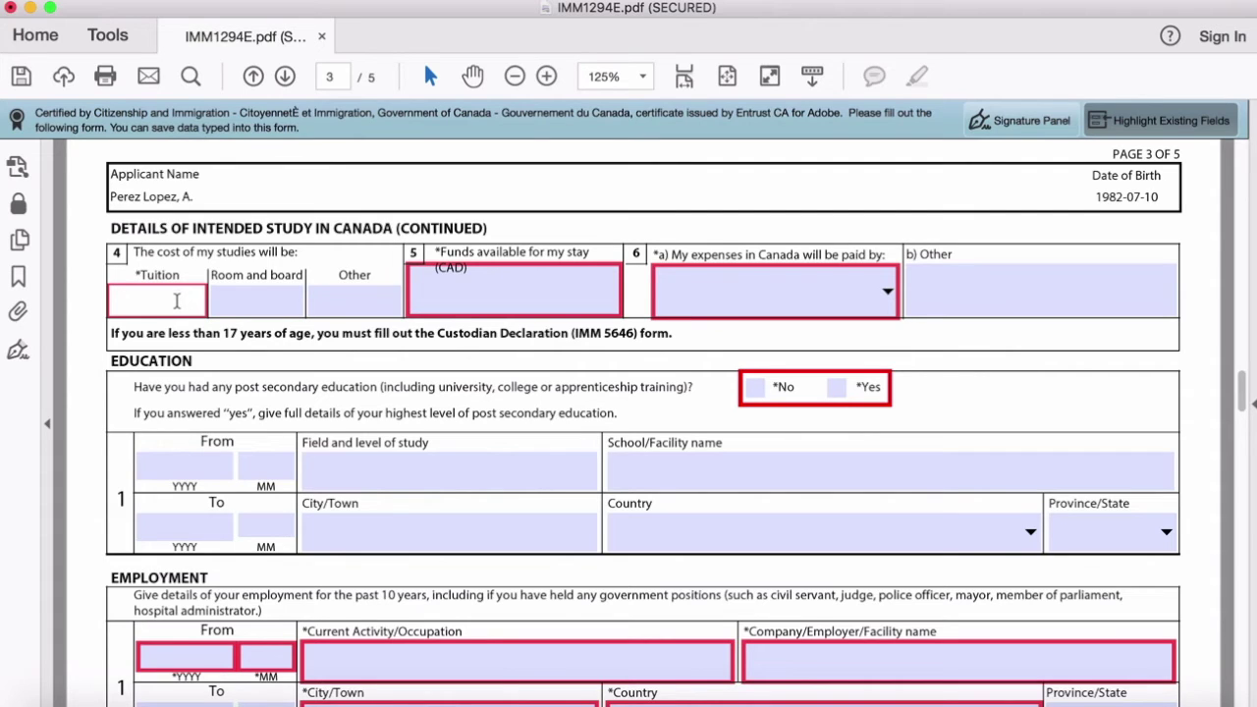
{"action": "type", "text": "2,000"}
{"action": "left_click", "coordinate": [245, 300]}
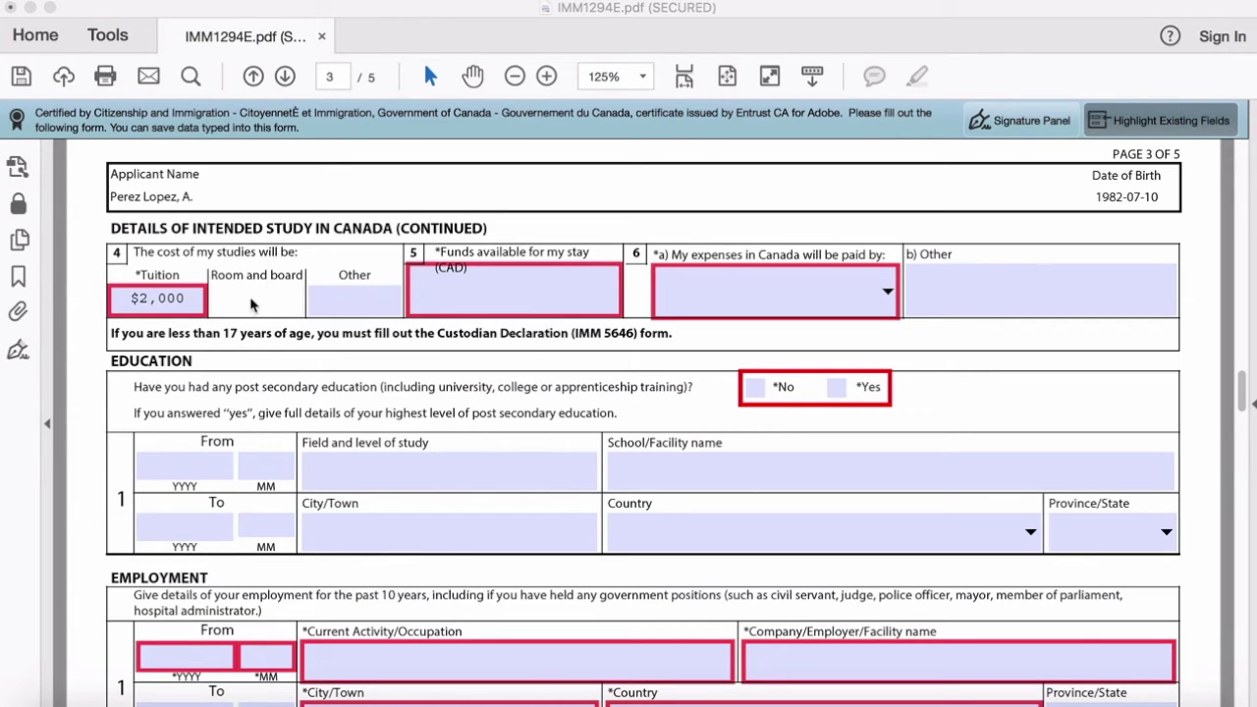
{"action": "left_click", "coordinate": [257, 301]}
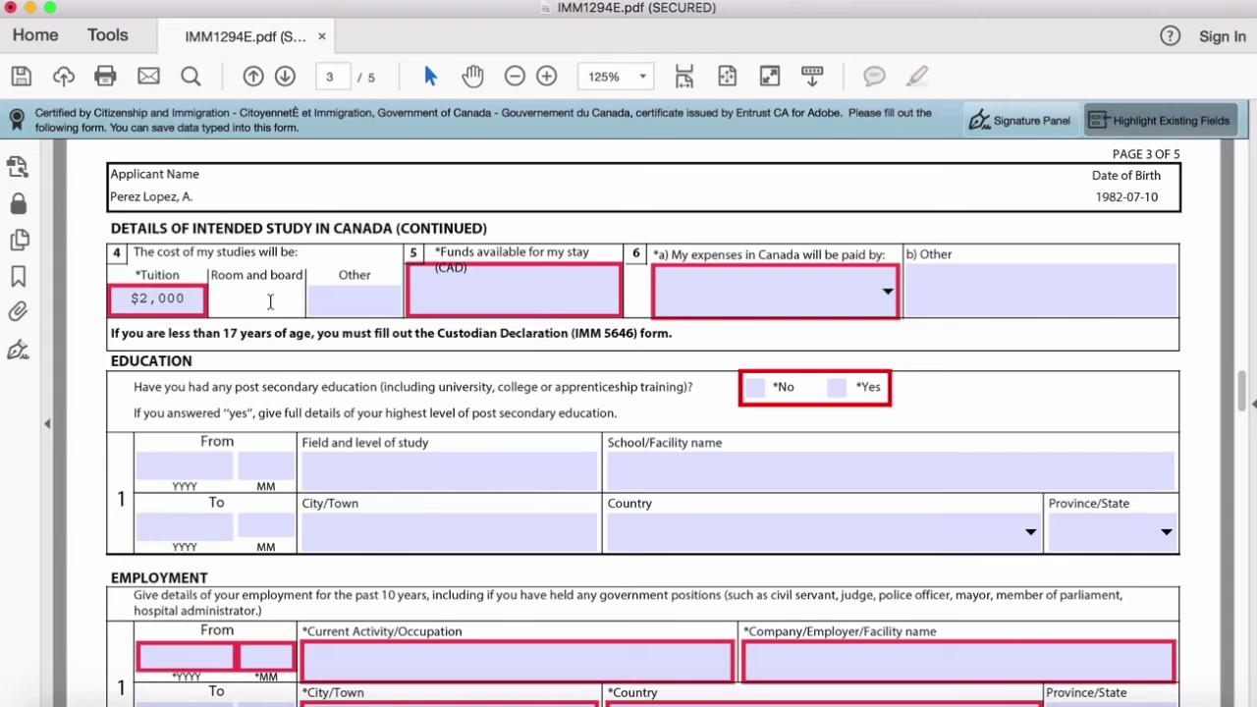
{"action": "type", "text": "11000"}
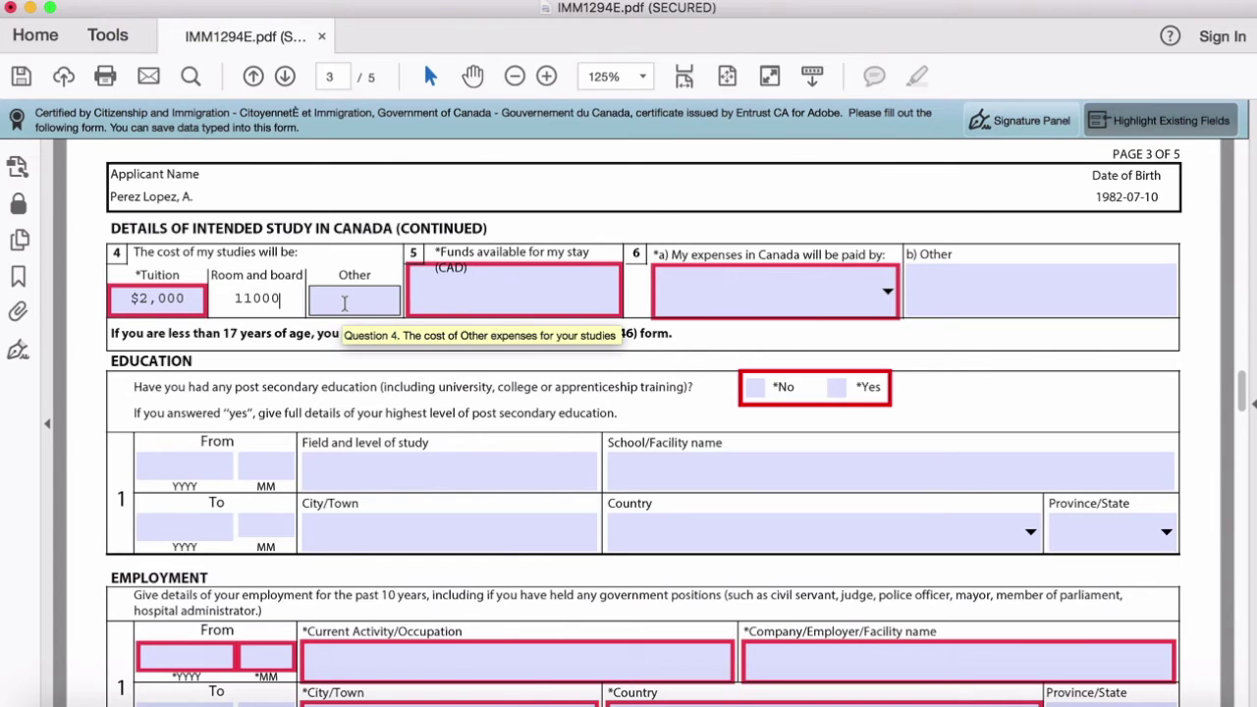
{"action": "left_click", "coordinate": [345, 304]}
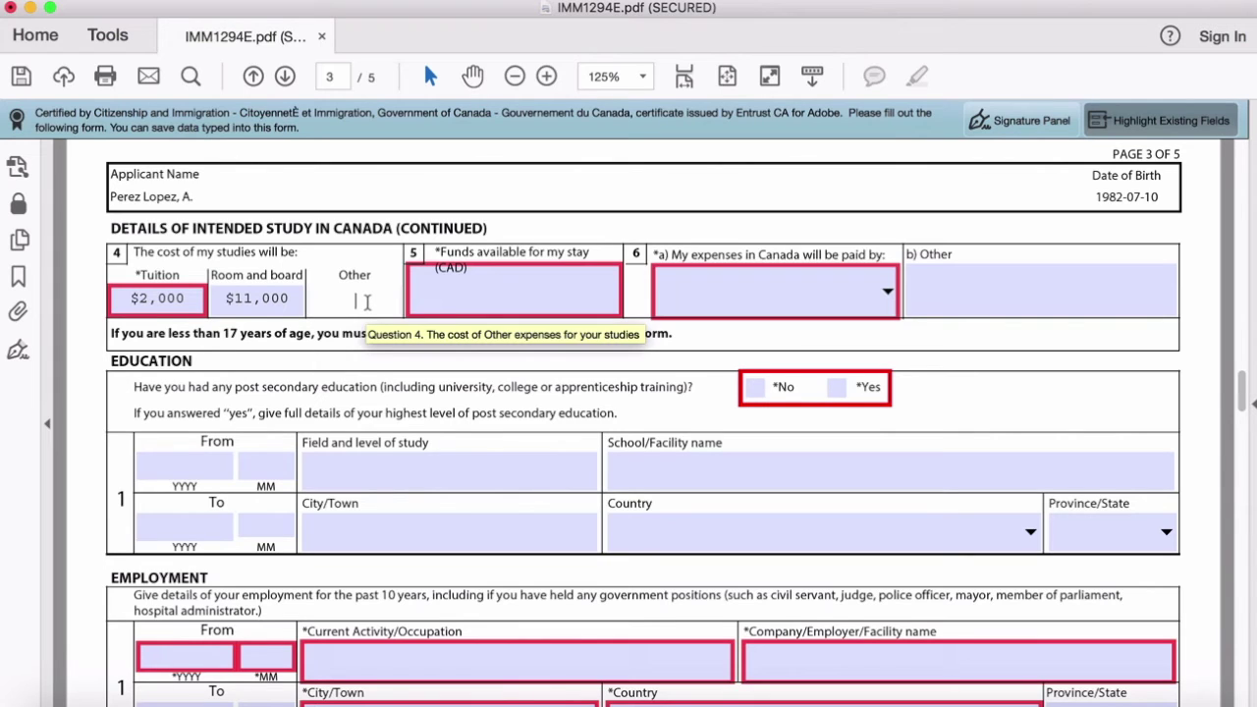
{"action": "type", "text": "1000"}
{"action": "key", "text": "Tab"}
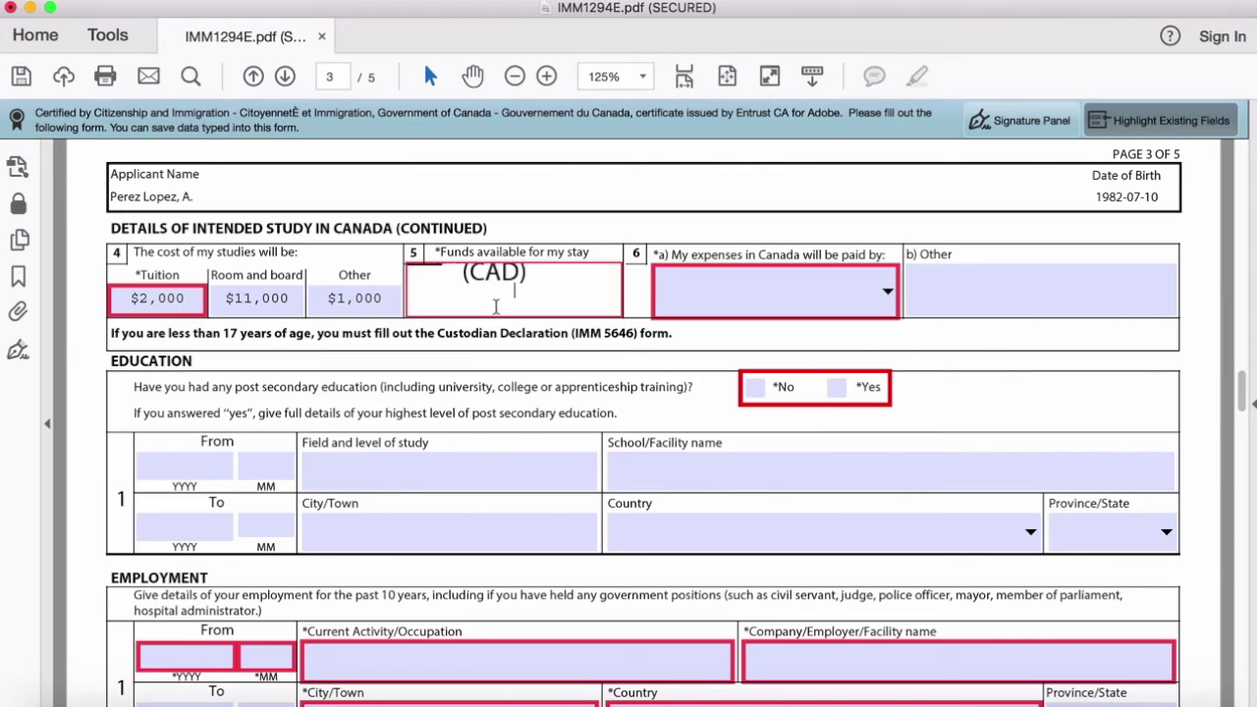
Step: Set available funds to 14000 and choose Parents as paying the expenses
{"action": "type", "text": "14000"}
{"action": "left_click", "coordinate": [858, 292]}
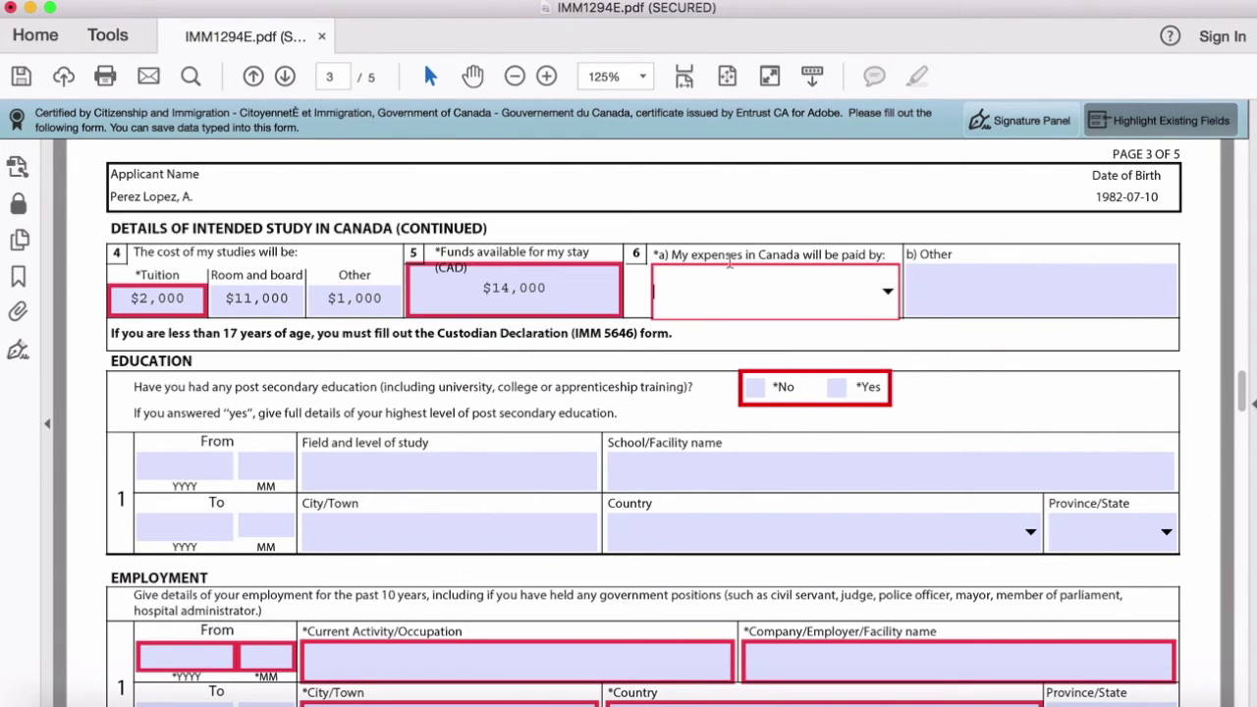
{"action": "left_click", "coordinate": [889, 299]}
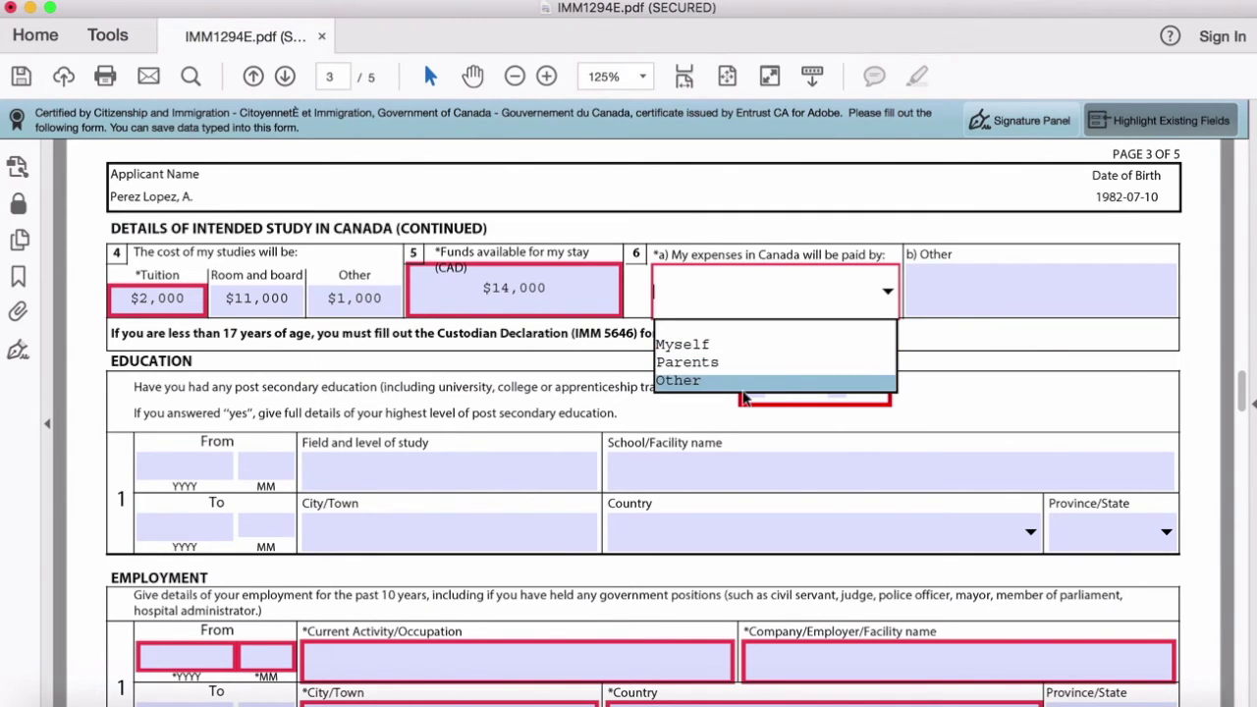
{"action": "left_click", "coordinate": [739, 363]}
{"action": "scroll", "coordinate": [634, 350], "scroll_direction": "down", "scroll_amount": 1}
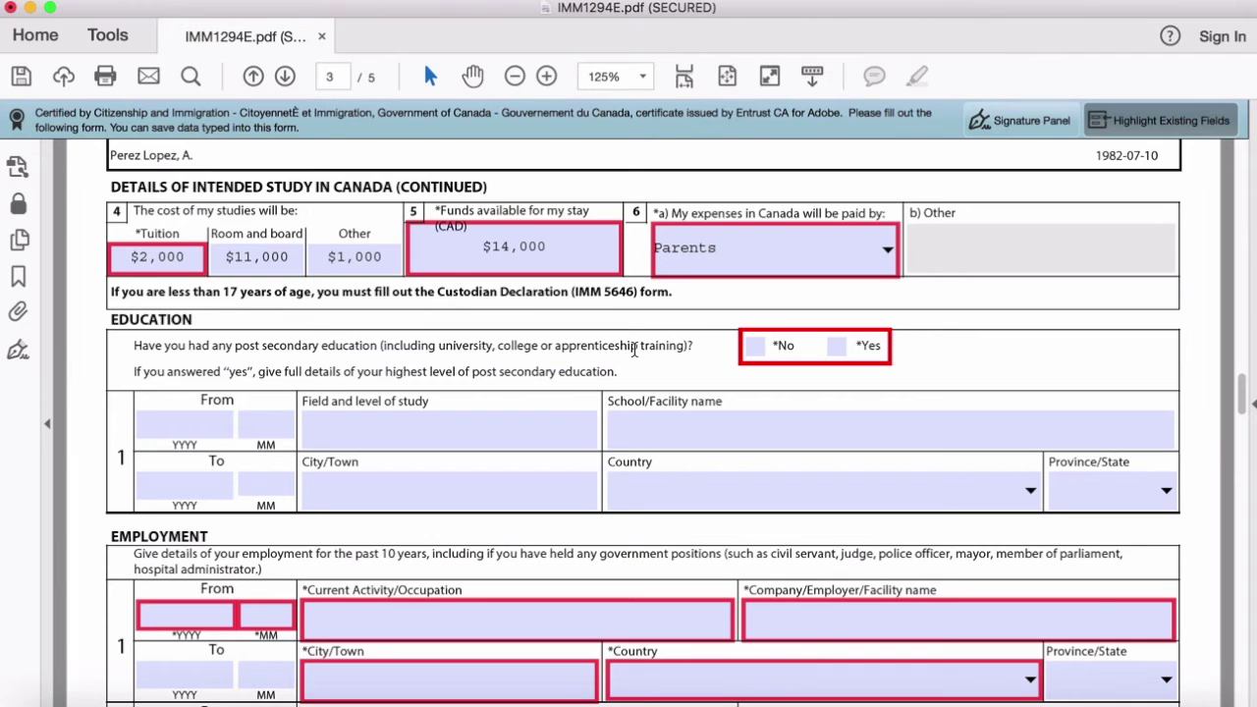
{"action": "scroll", "coordinate": [671, 325], "scroll_direction": "down", "scroll_amount": 2}
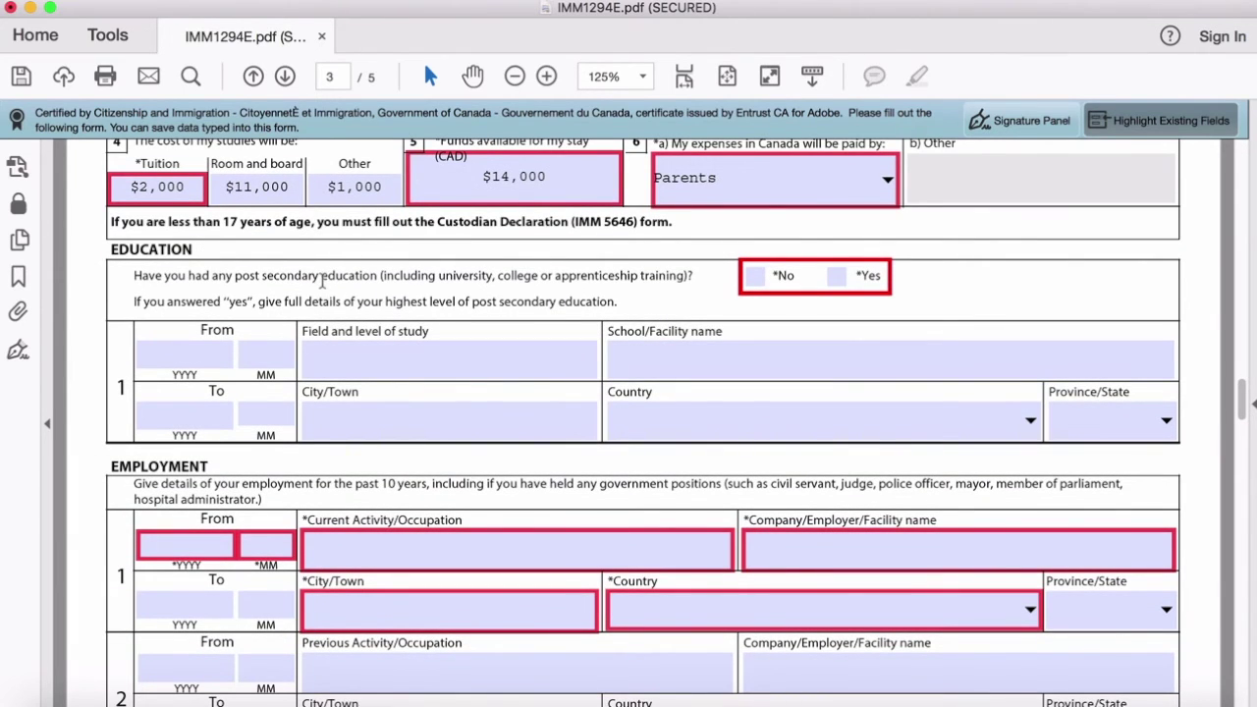
Step: Answer Yes to post-secondary education, from 2010/09 to 2014/07 at University level
{"action": "left_click", "coordinate": [755, 279]}
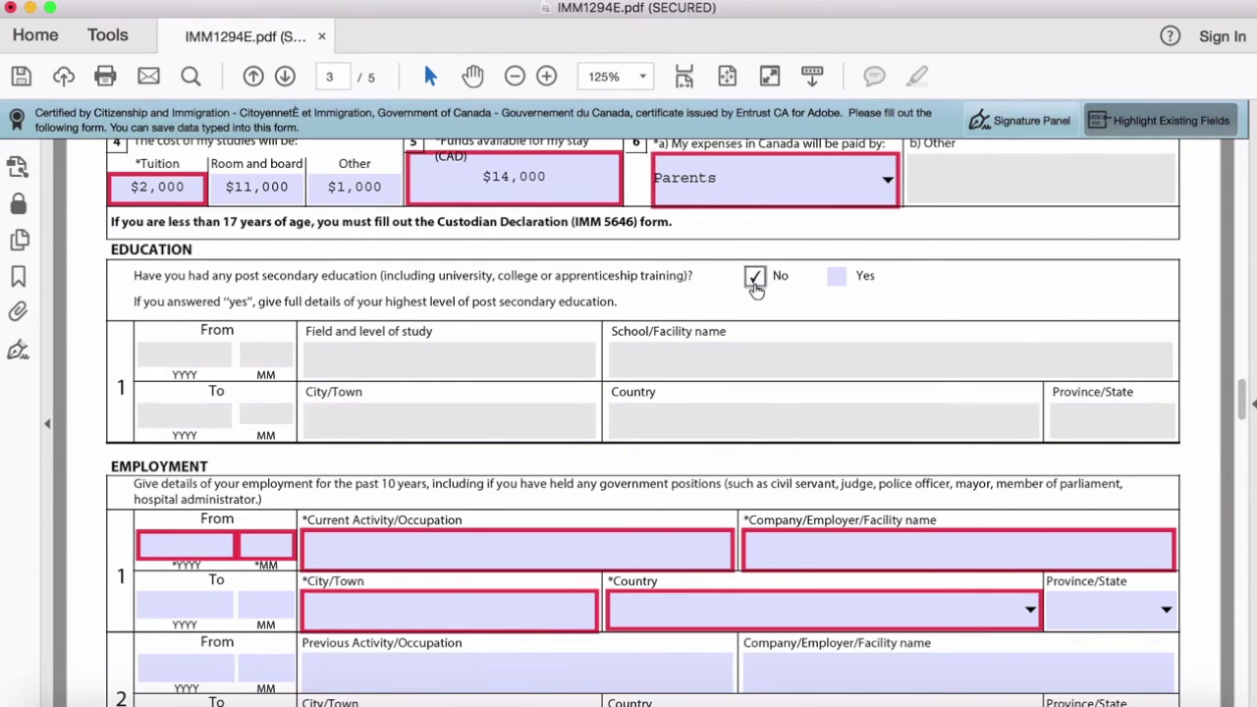
{"action": "left_click", "coordinate": [836, 279]}
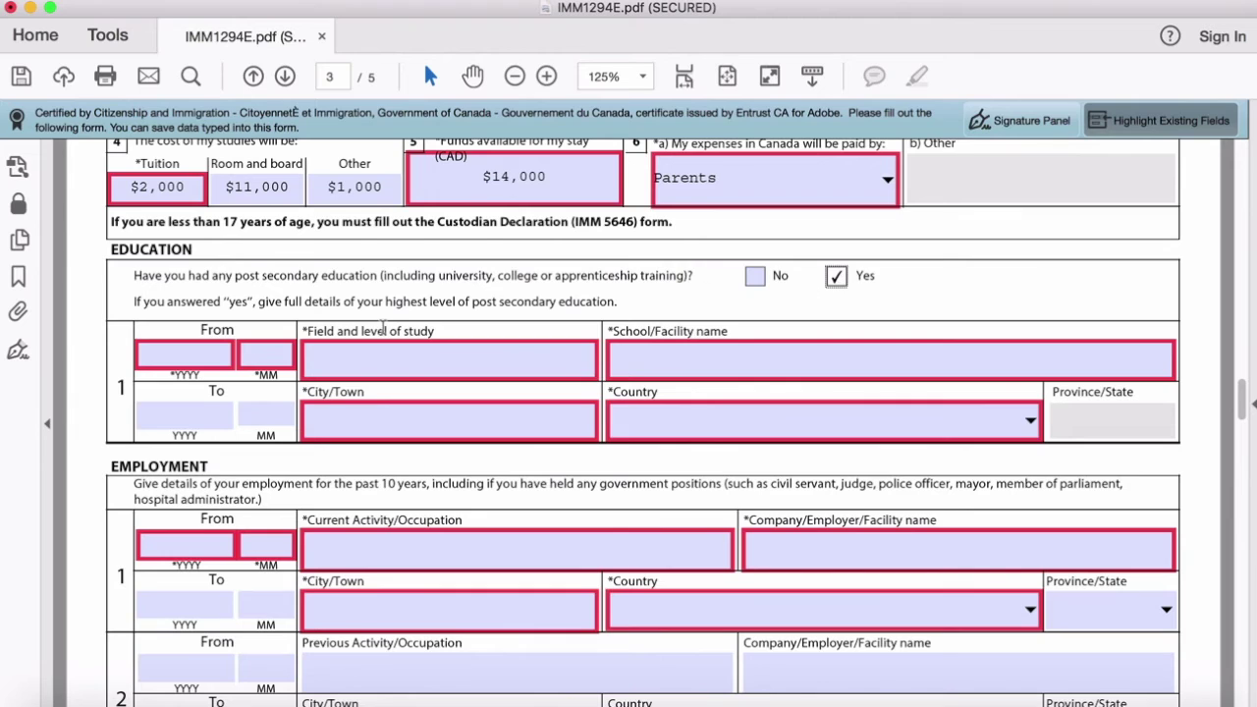
{"action": "left_click", "coordinate": [218, 352]}
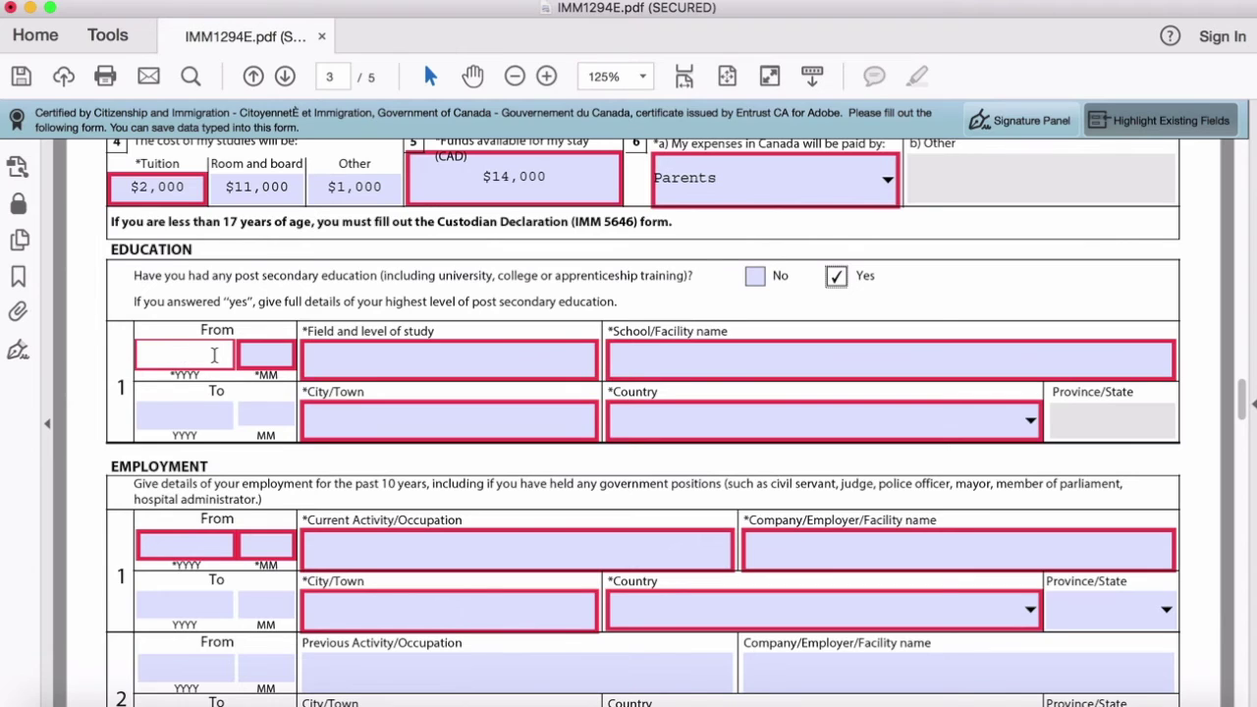
{"action": "type", "text": "2010"}
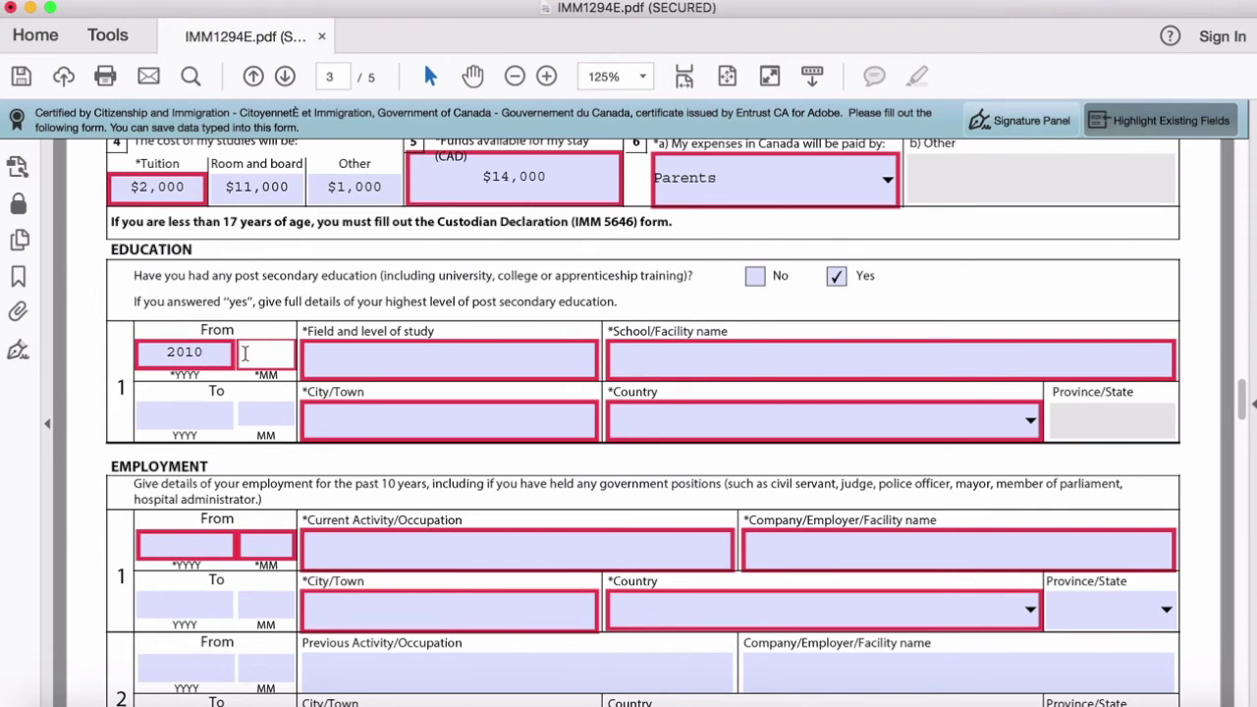
{"action": "type", "text": "0920"}
{"action": "type", "text": "14"}
{"action": "type", "text": "07"}
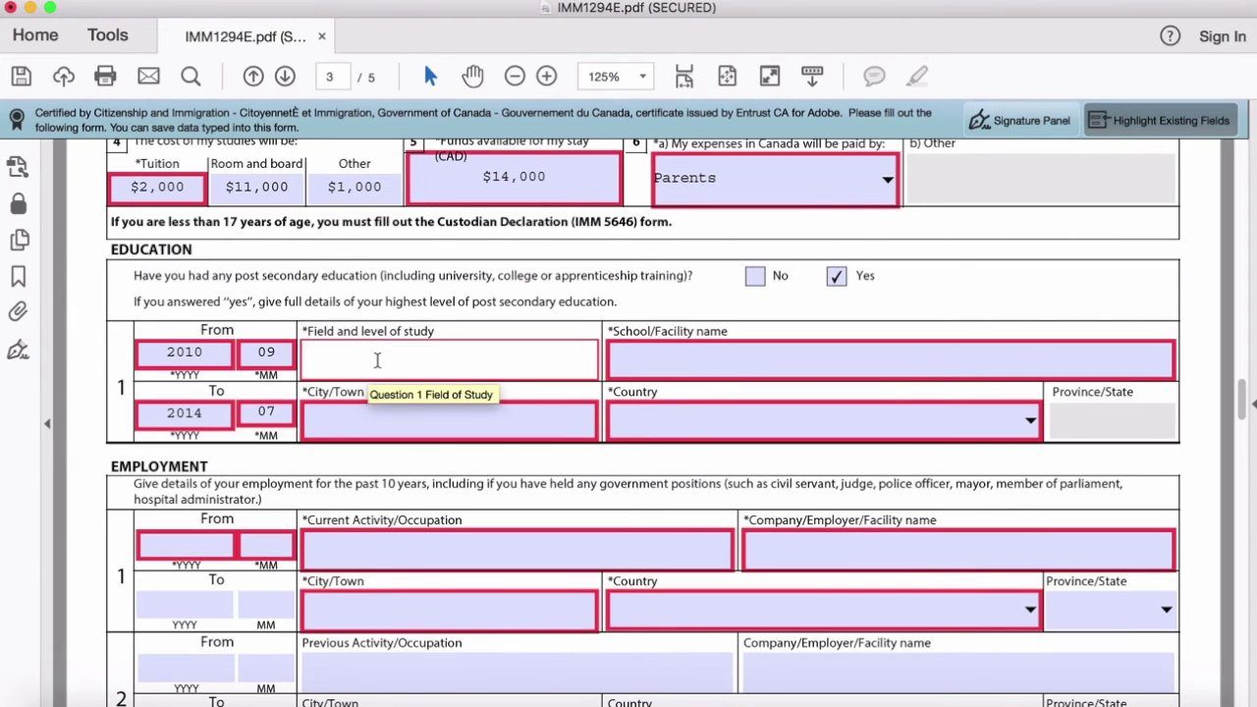
{"action": "type", "text": "University"}
Step: Name the school 'My other cool school' in Cancun, Mexico
{"action": "left_click", "coordinate": [728, 368]}
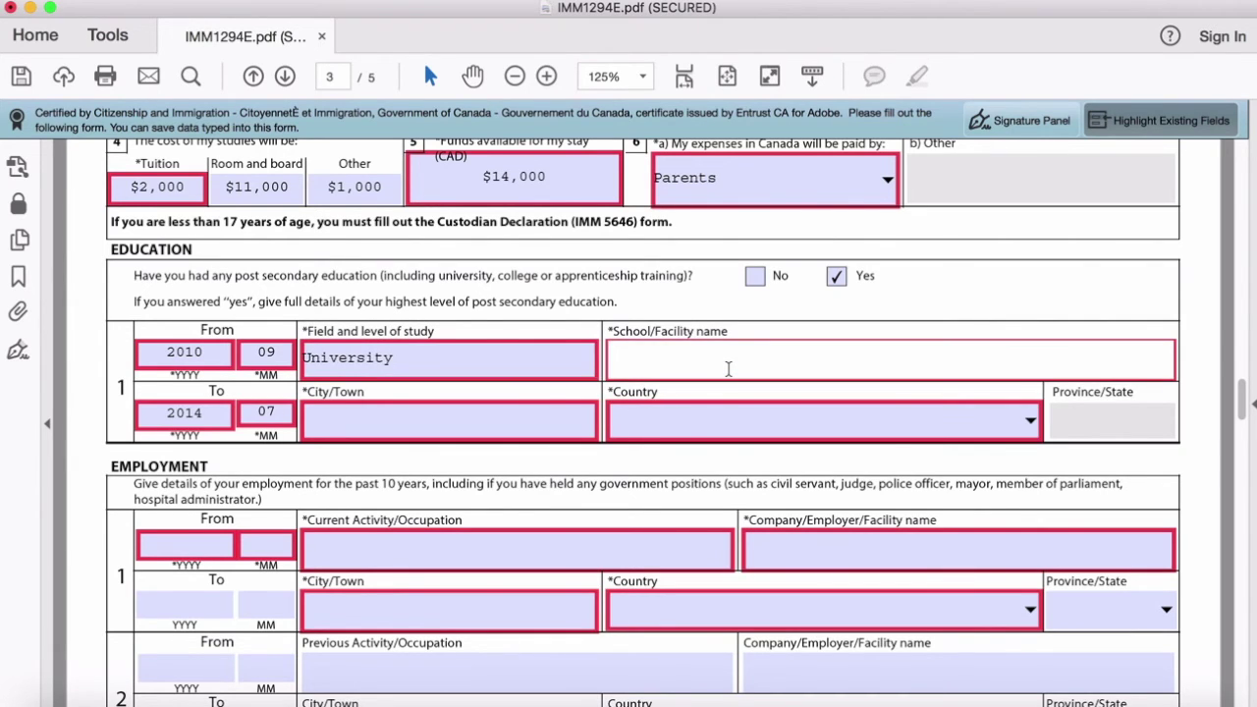
{"action": "type", "text": "My other cool school"}
{"action": "left_click", "coordinate": [531, 408]}
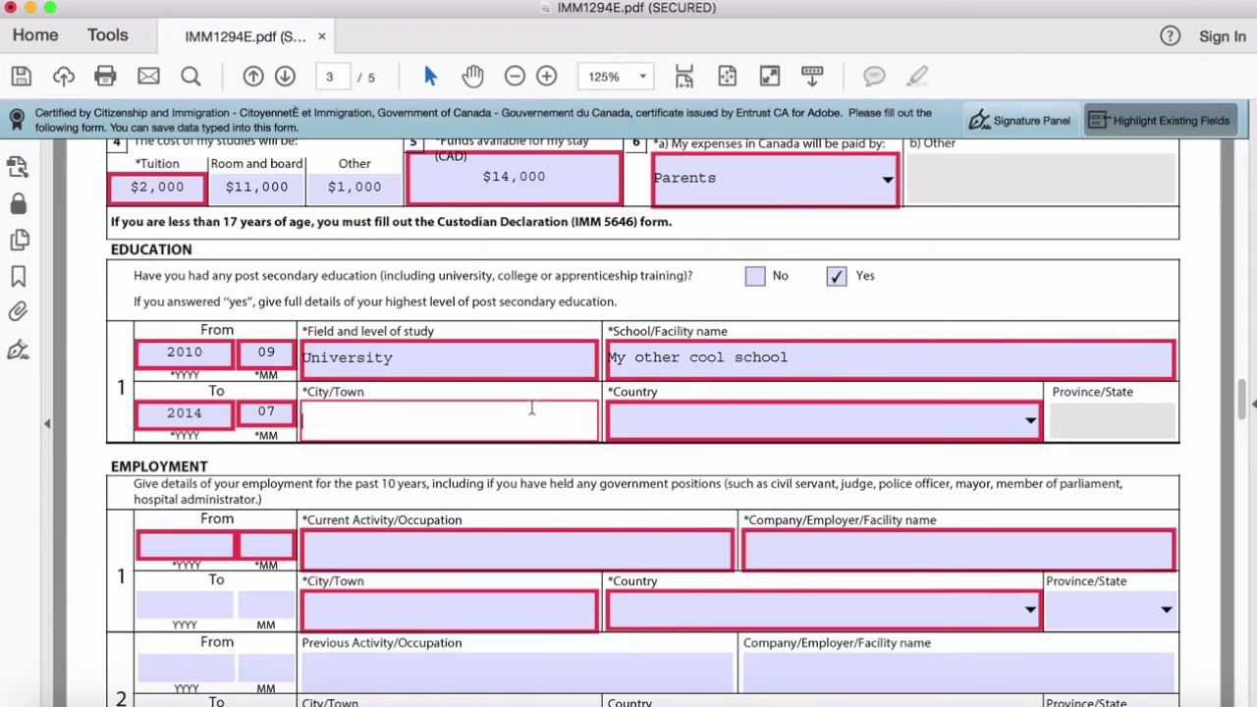
{"action": "type", "text": "Cancun"}
{"action": "left_click", "coordinate": [1030, 420]}
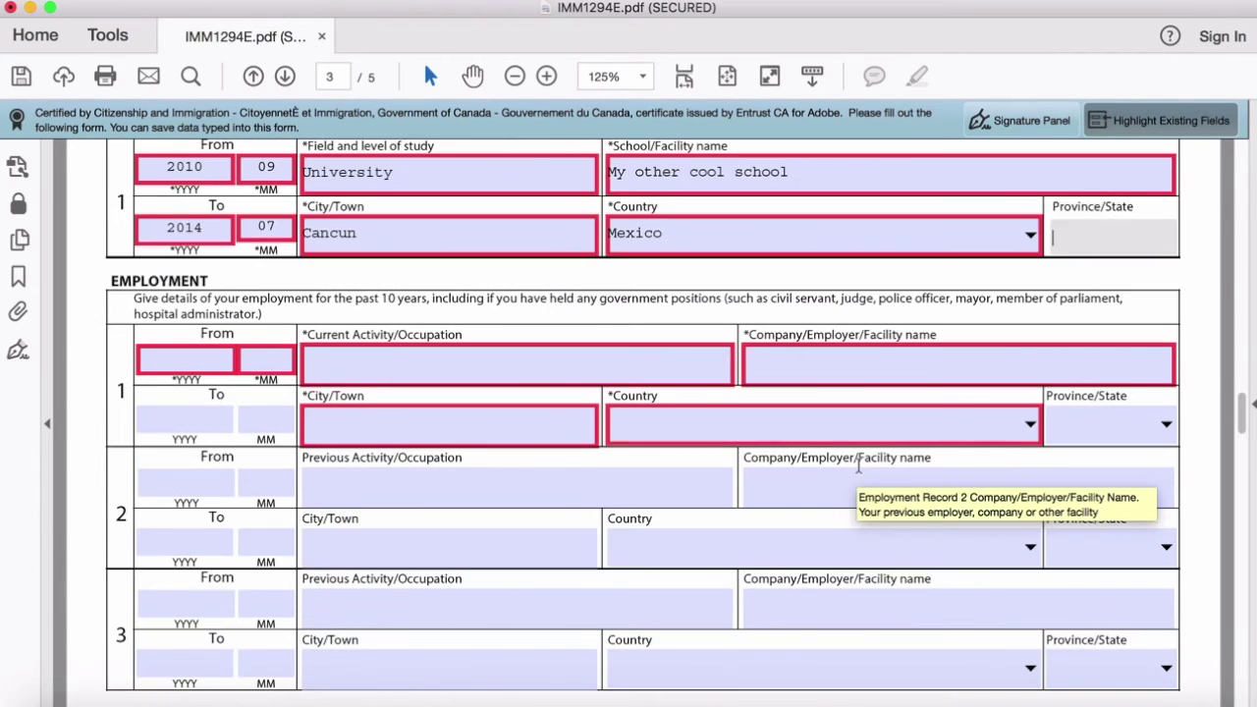
{"action": "scroll", "coordinate": [858, 468], "scroll_direction": "down", "scroll_amount": 3}
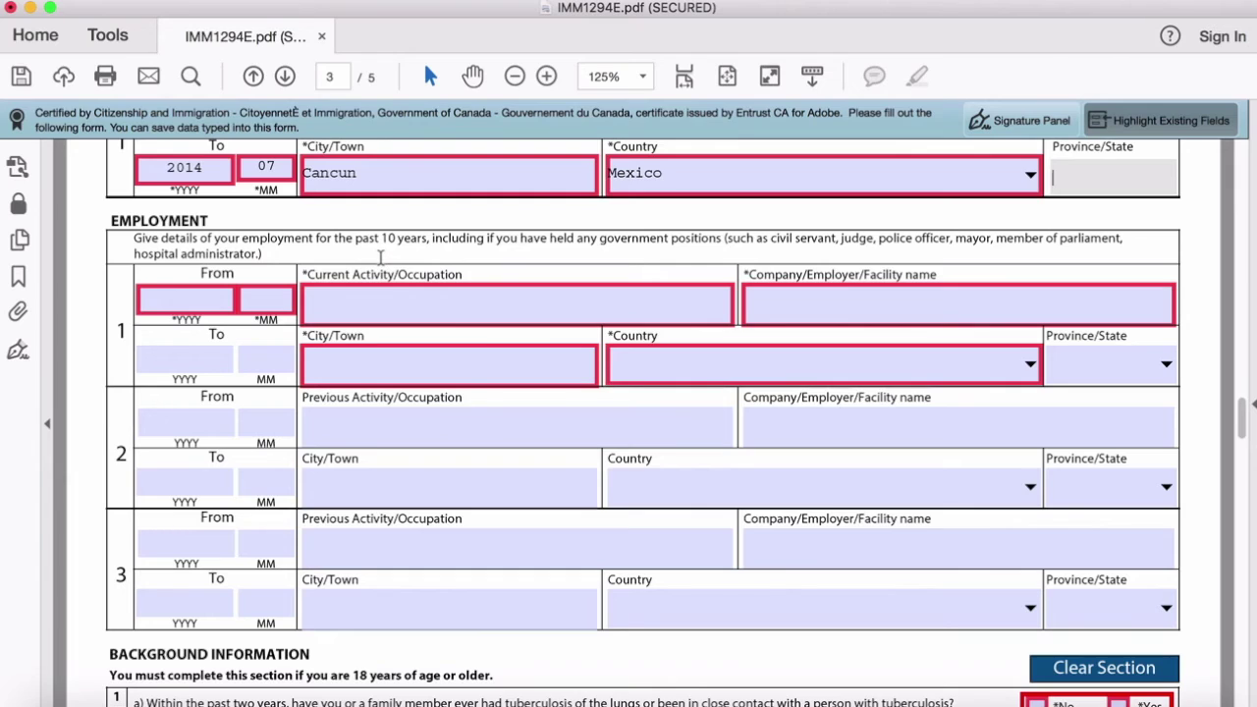
Step: Type N/A for current occupation, employer, and employment city
{"action": "left_click", "coordinate": [409, 307]}
{"action": "type", "text": "N/A"}
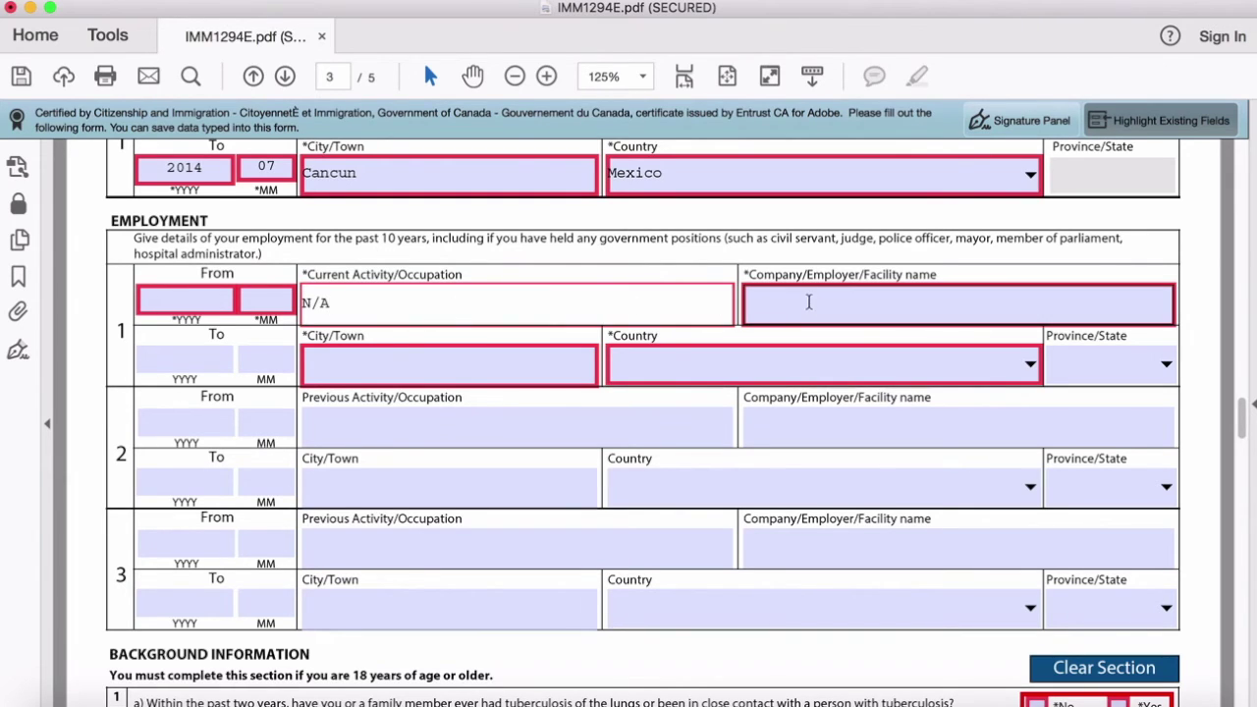
{"action": "left_click", "coordinate": [808, 303]}
{"action": "type", "text": "N/A"}
{"action": "left_click", "coordinate": [556, 360]}
{"action": "type", "text": "N/A"}
{"action": "key", "text": "Tab"}
Step: Leave the employment country blank and confirm Province/State stays greyed
{"action": "scroll", "coordinate": [323, 481], "scroll_direction": "down", "scroll_amount": 4}
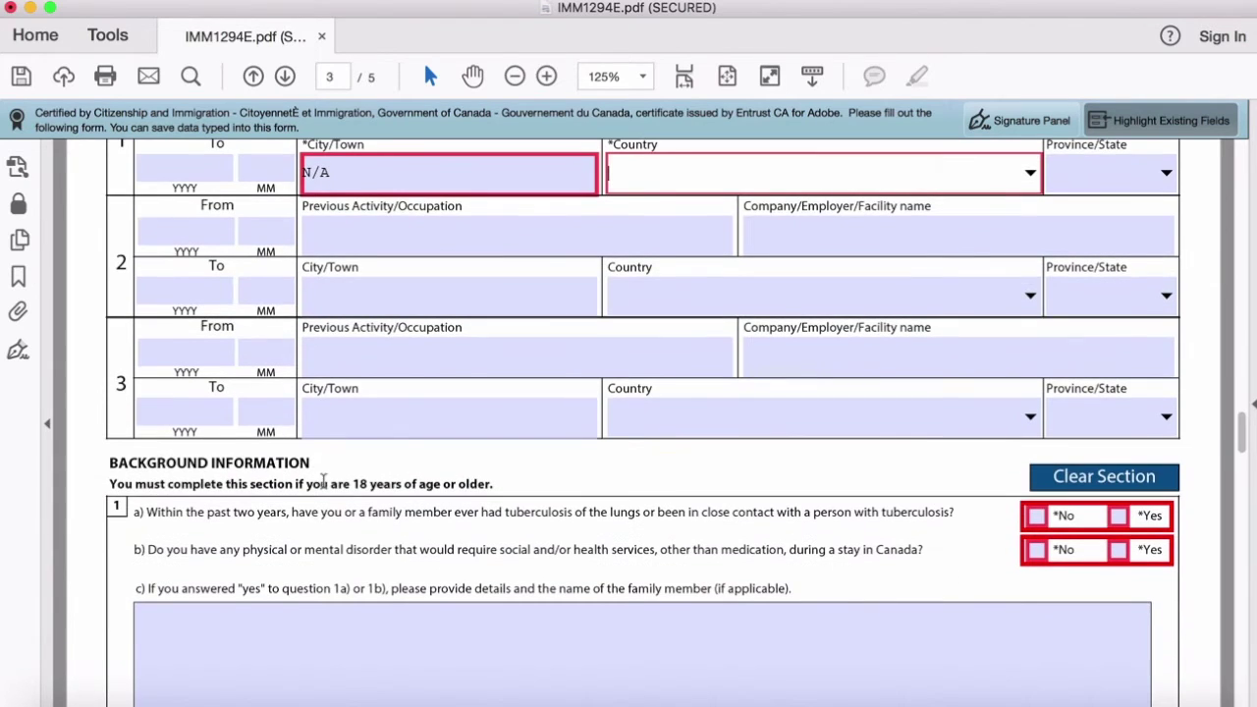
{"action": "scroll", "coordinate": [210, 533], "scroll_direction": "up", "scroll_amount": 4}
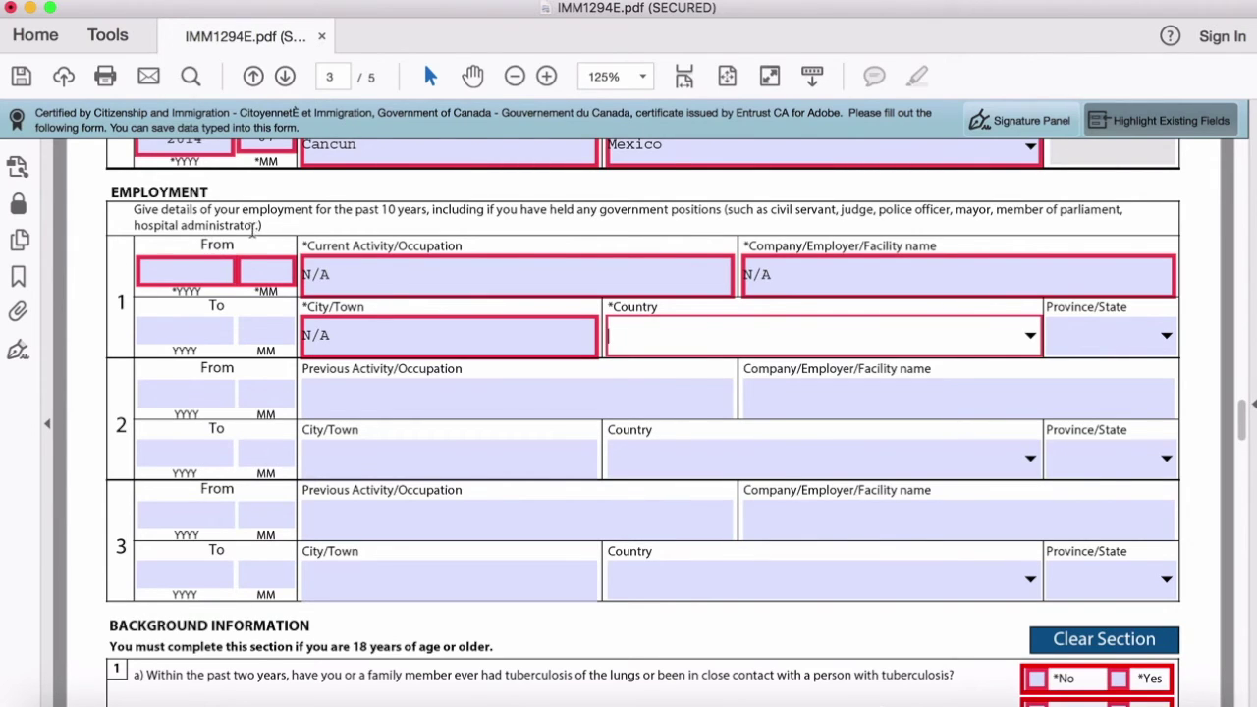
{"action": "left_click", "coordinate": [807, 211]}
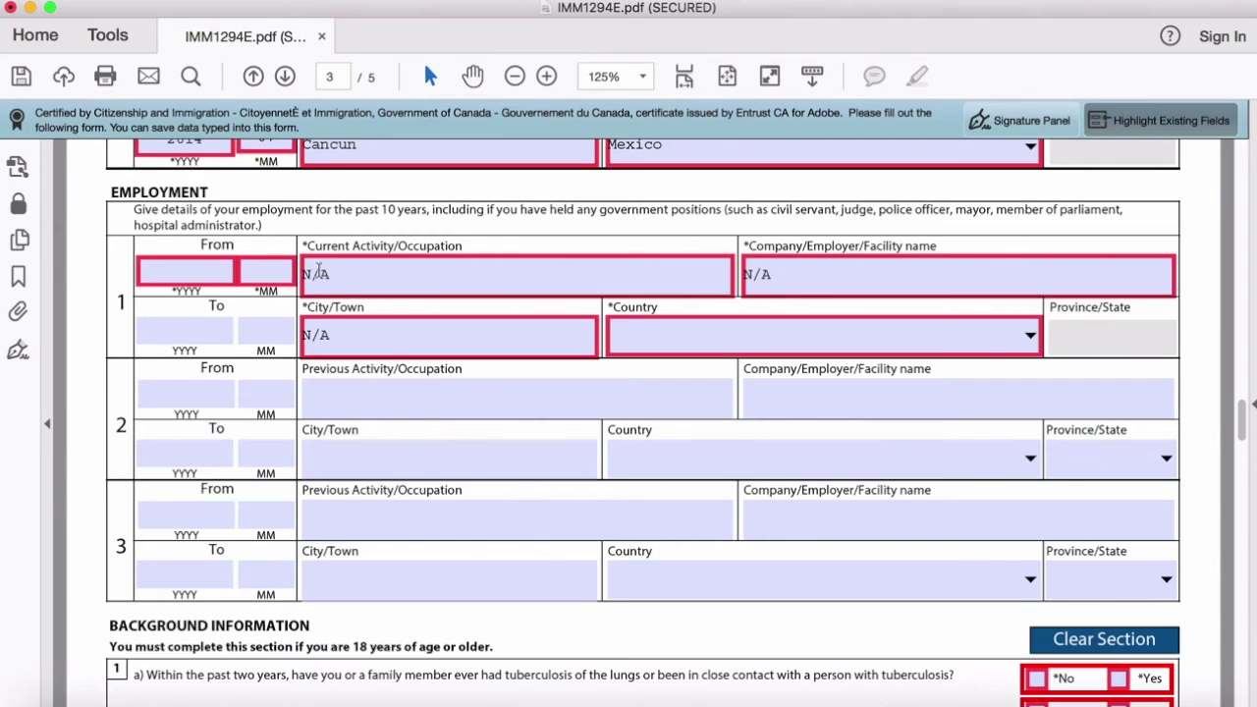
{"action": "key", "text": "Tab"}
{"action": "left_click", "coordinate": [1013, 339]}
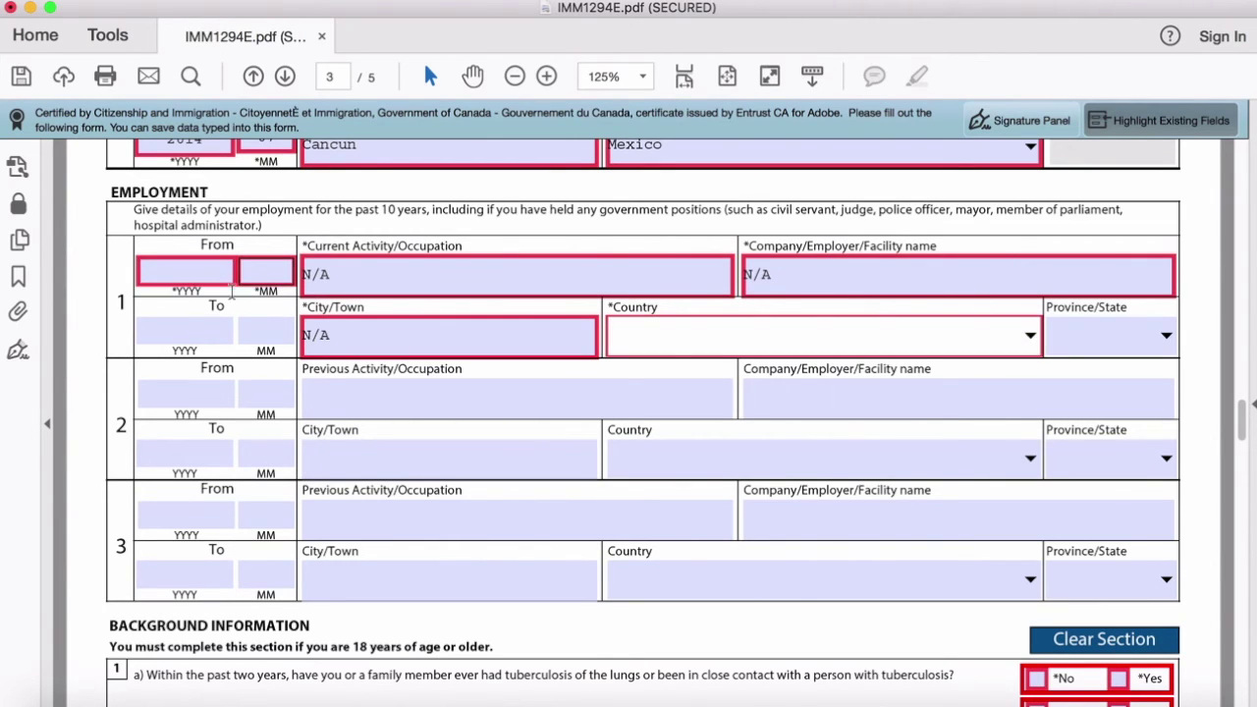
{"action": "left_click", "coordinate": [308, 244]}
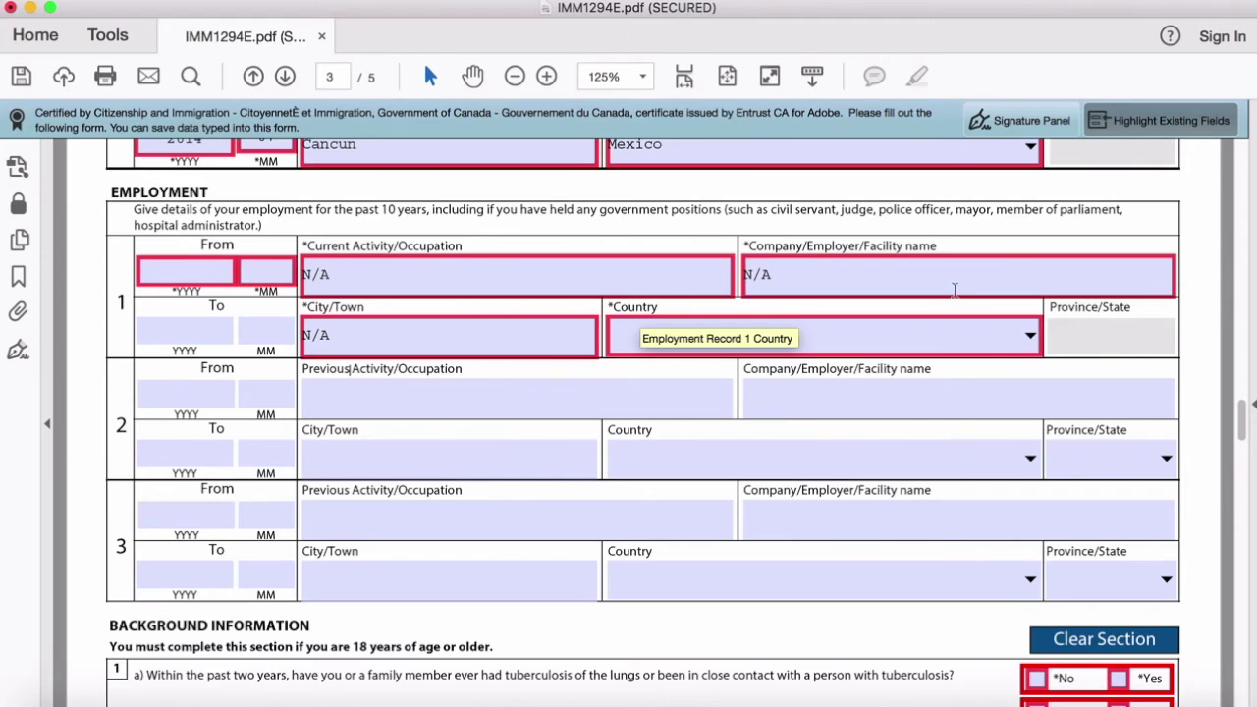
{"action": "left_click", "coordinate": [1076, 339]}
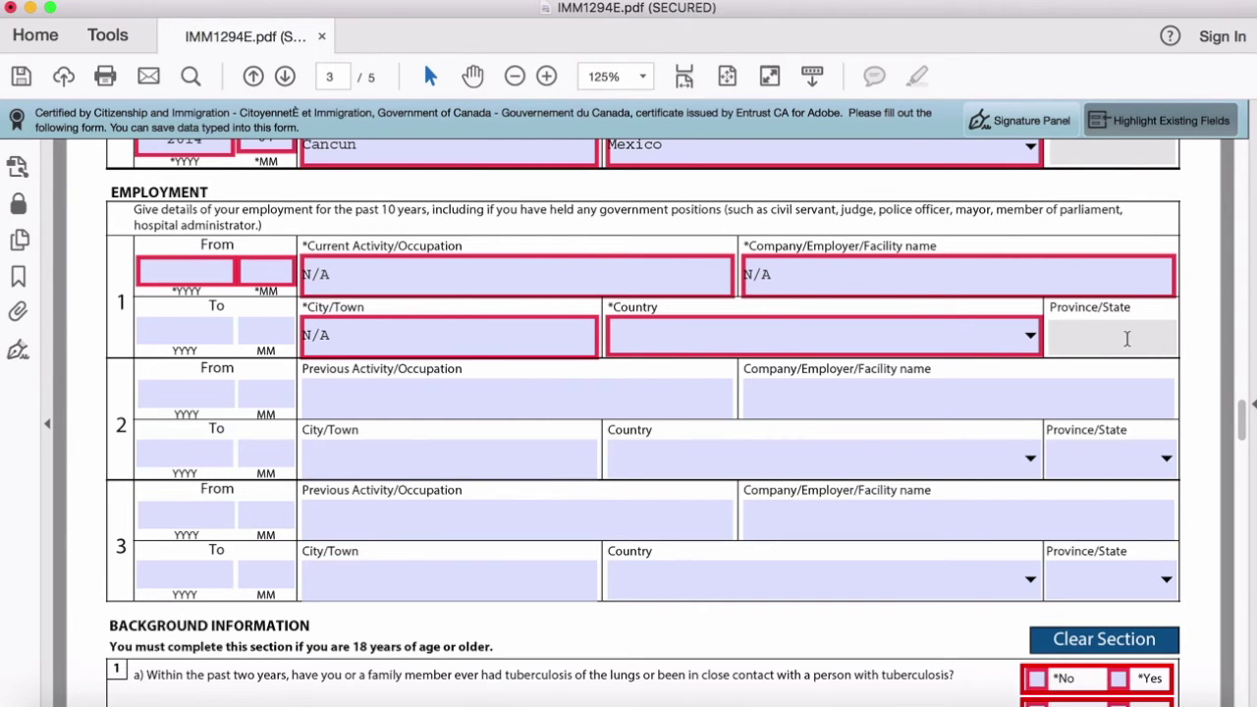
Step: Answer No to the tuberculosis question and question 1b on disorders
{"action": "scroll", "coordinate": [1055, 337], "scroll_direction": "down", "scroll_amount": 6}
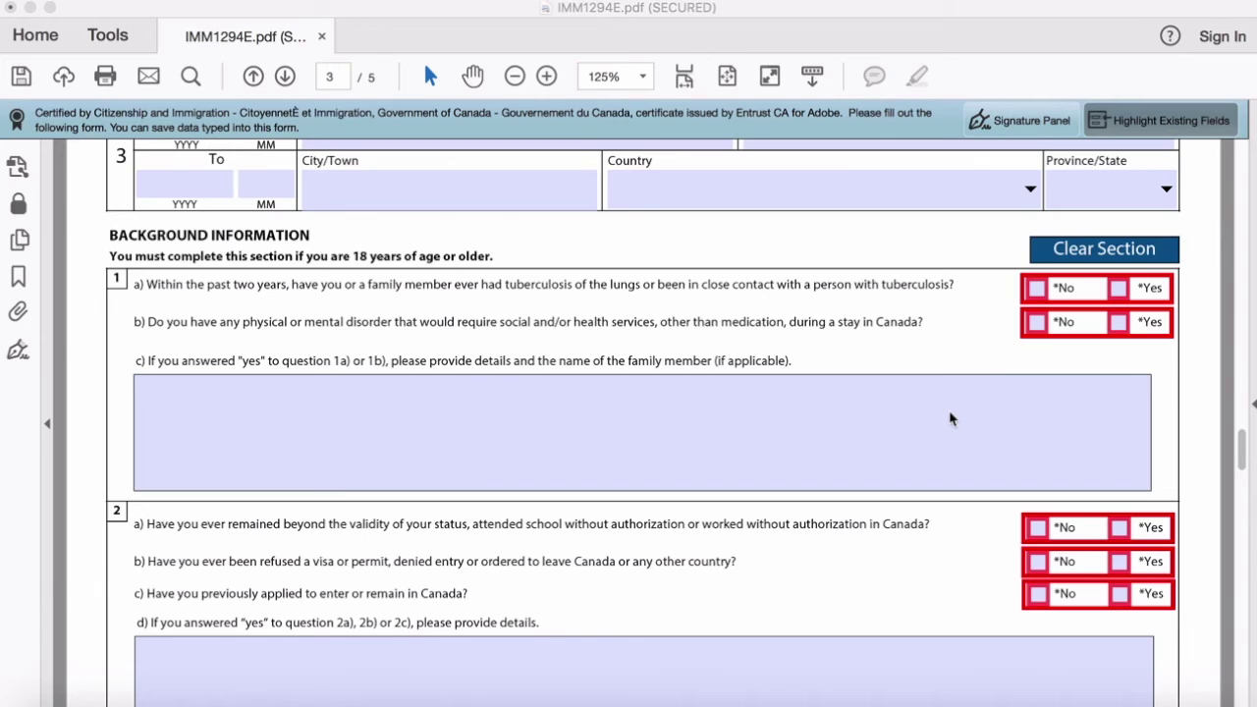
{"action": "left_click", "coordinate": [1036, 287]}
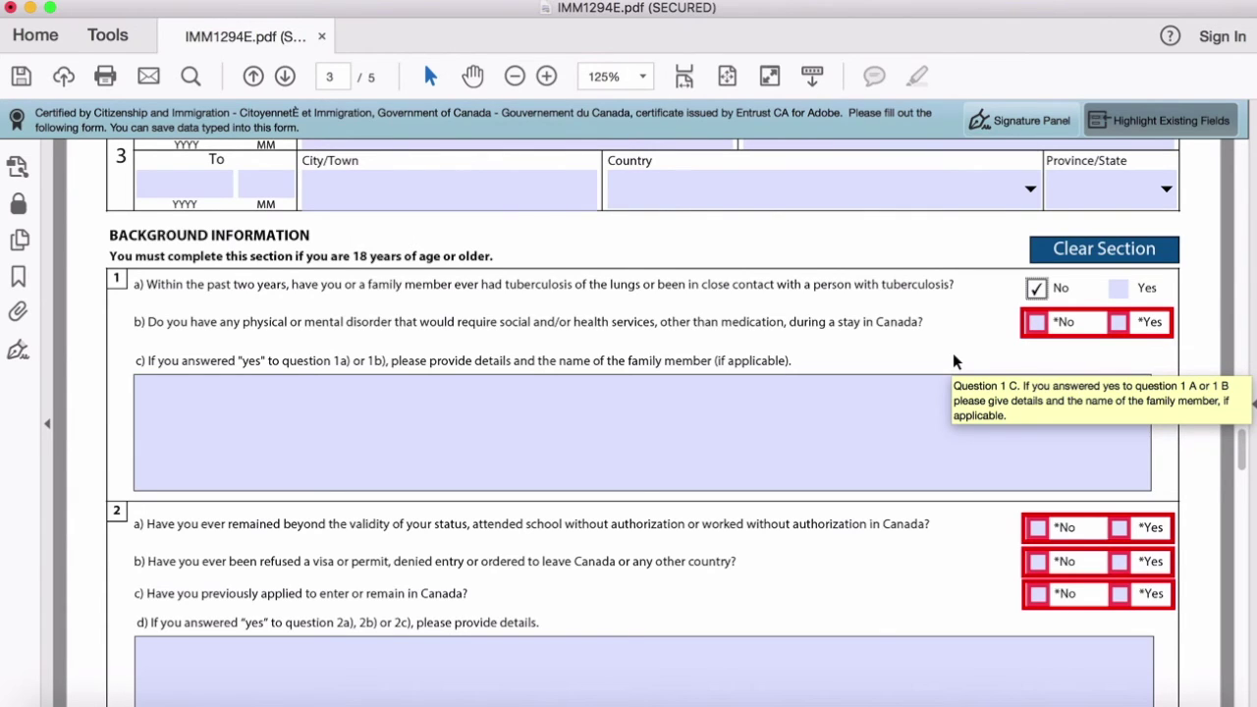
{"action": "left_click", "coordinate": [1039, 322]}
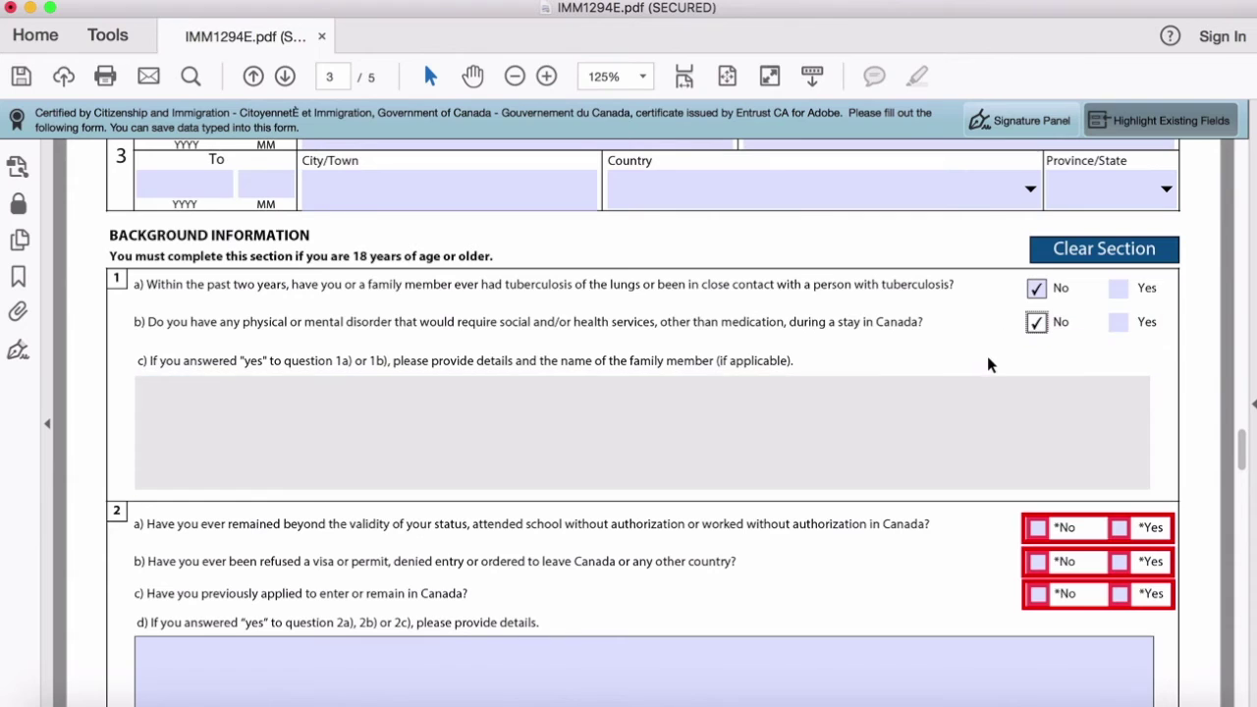
Step: Answer No to questions 2a, 2b and 2c on visas and previous applications
{"action": "scroll", "coordinate": [986, 364], "scroll_direction": "down", "scroll_amount": 1}
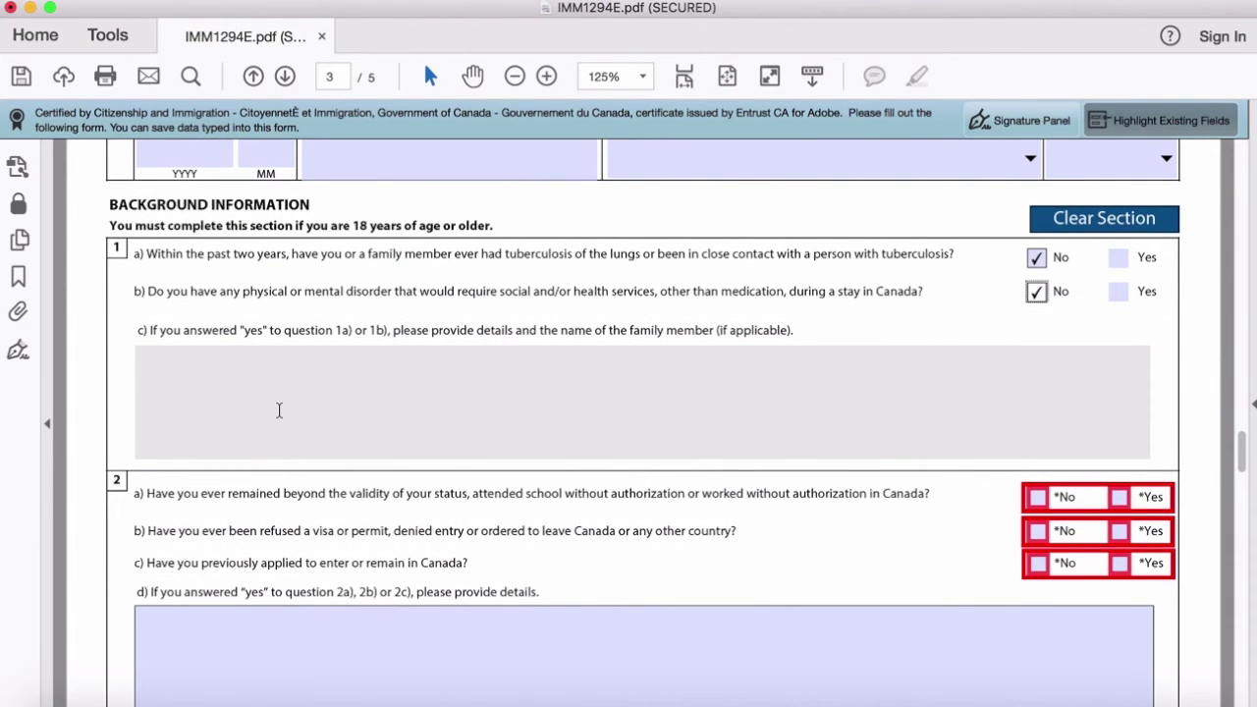
{"action": "scroll", "coordinate": [278, 408], "scroll_direction": "down", "scroll_amount": 2}
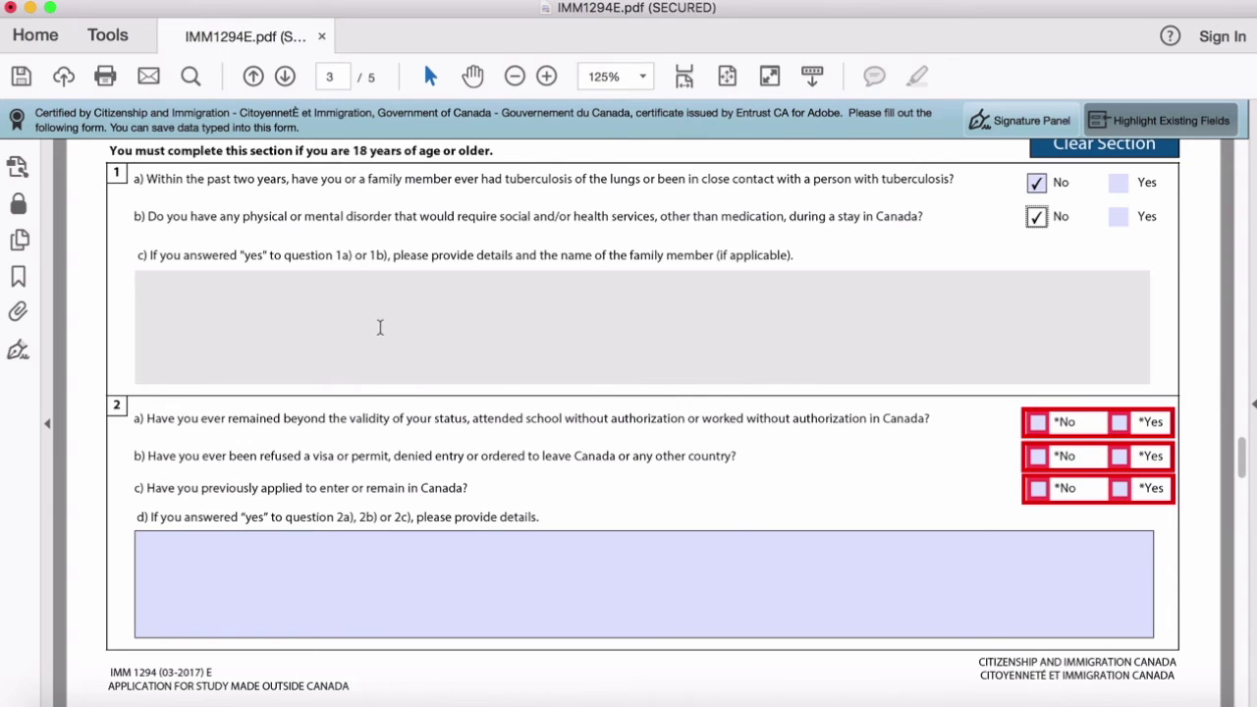
{"action": "scroll", "coordinate": [860, 465], "scroll_direction": "down", "scroll_amount": 4}
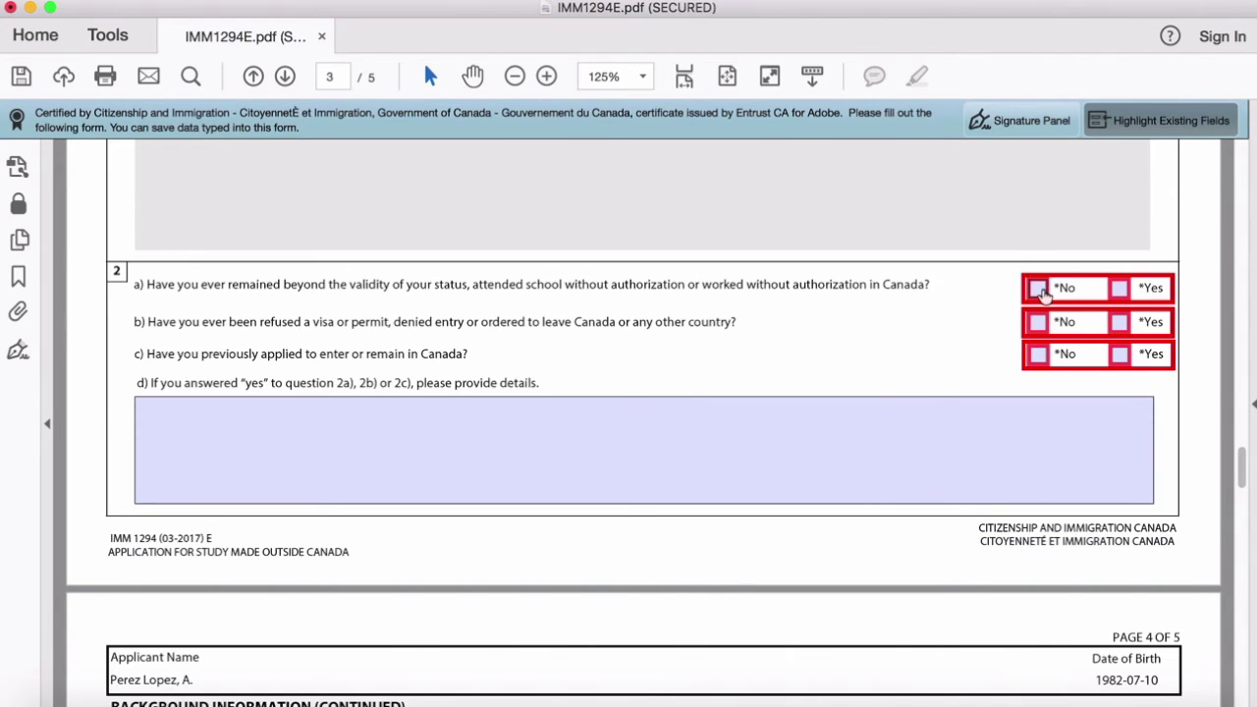
{"action": "left_click", "coordinate": [1038, 289]}
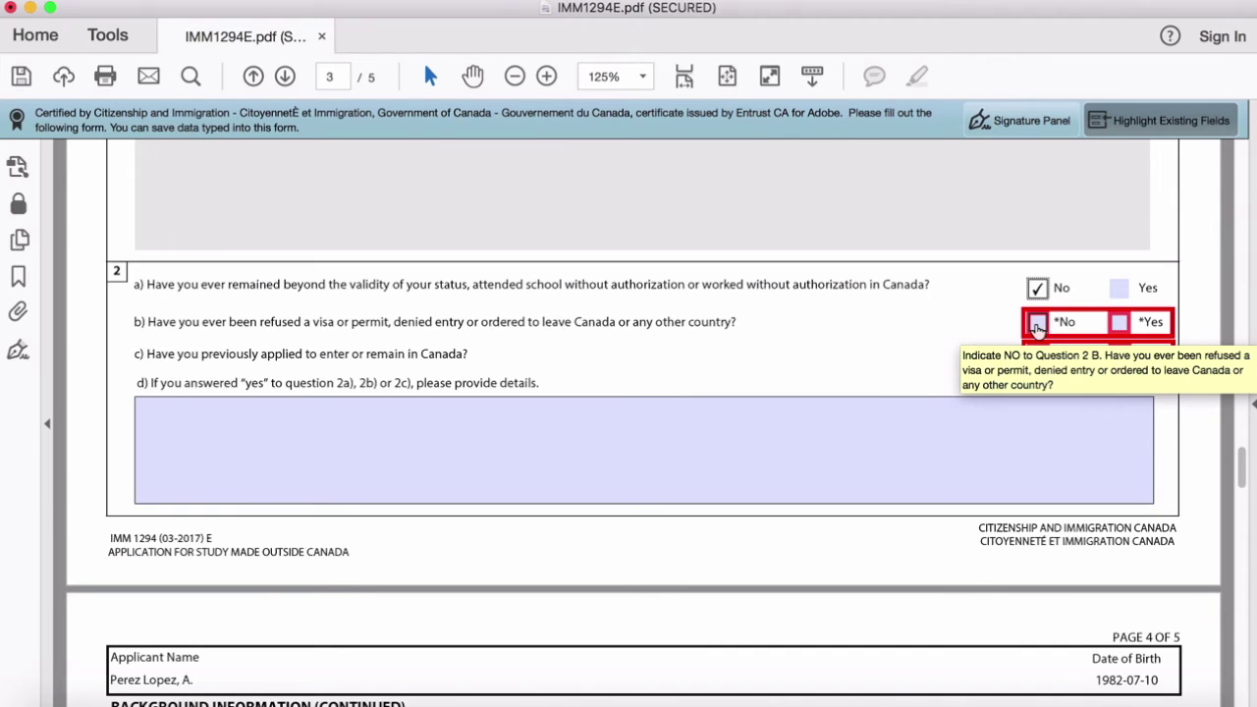
{"action": "left_click", "coordinate": [1038, 326]}
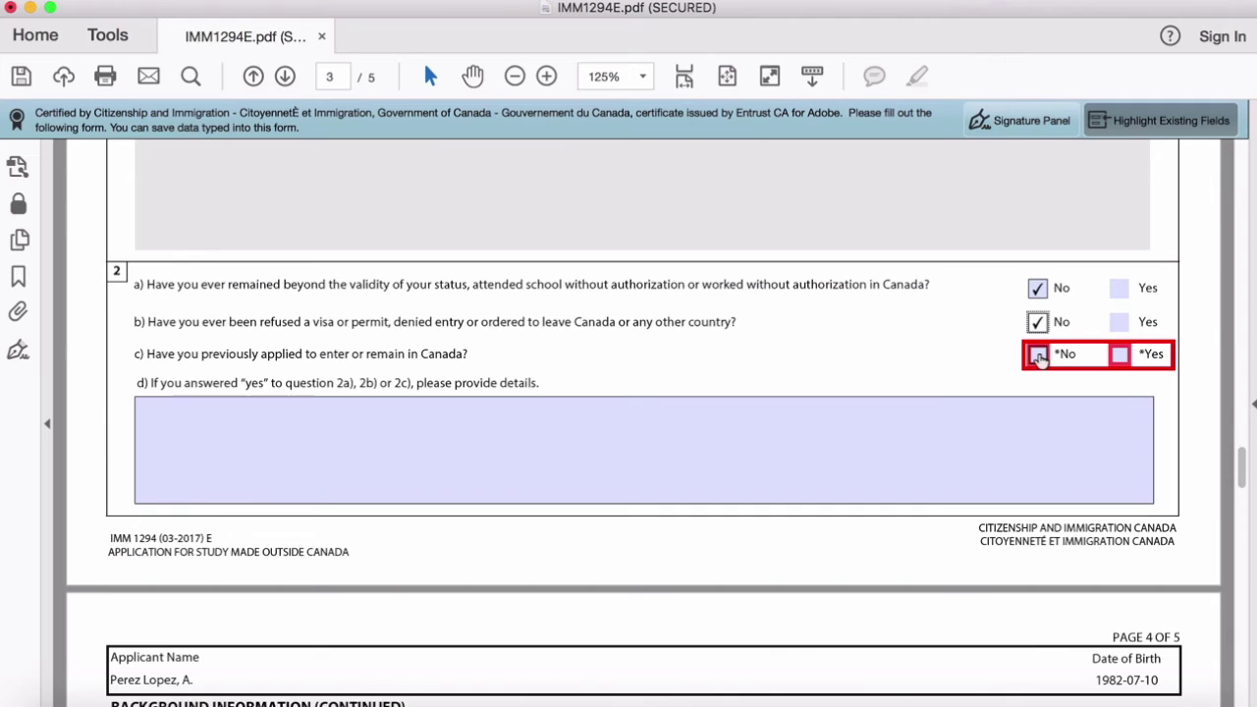
{"action": "left_click", "coordinate": [1038, 354]}
{"action": "left_click", "coordinate": [1119, 391]}
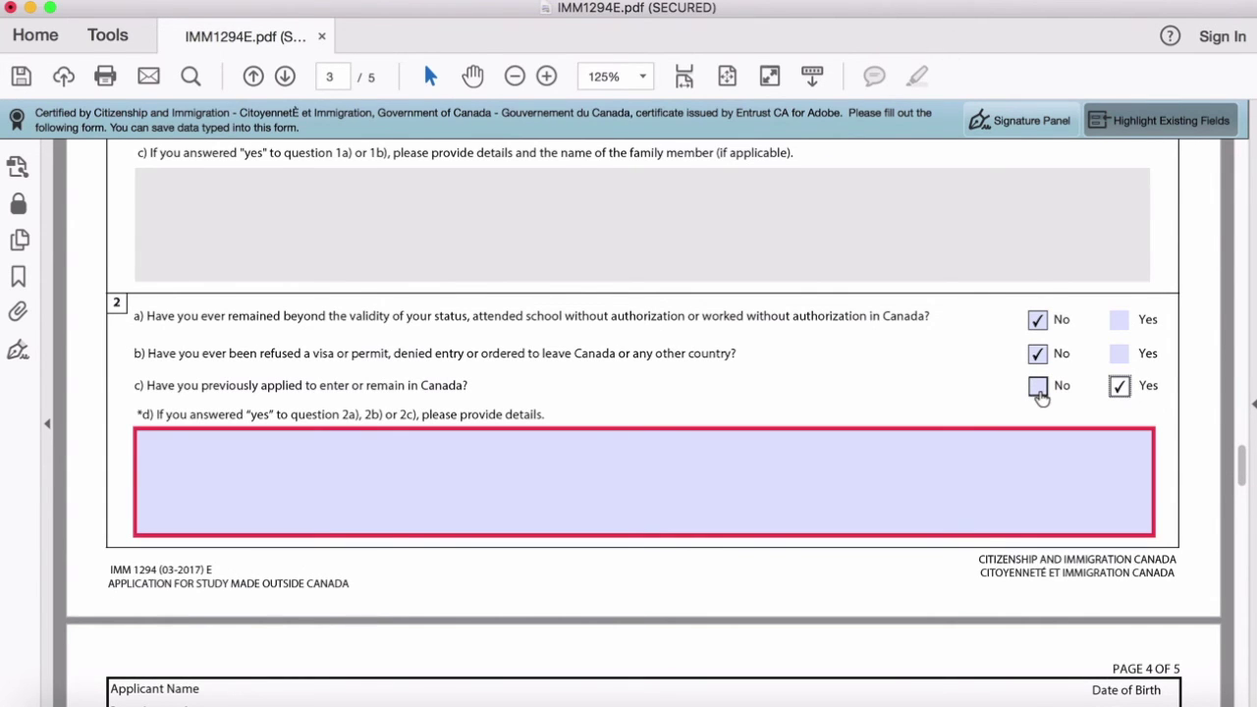
{"action": "left_click", "coordinate": [1038, 385]}
{"action": "scroll", "coordinate": [830, 464], "scroll_direction": "down", "scroll_amount": 3}
Step: On page 4, answer No to question 5 on political groups and question 6
{"action": "scroll", "coordinate": [832, 471], "scroll_direction": "down", "scroll_amount": 2}
{"action": "scroll", "coordinate": [831, 470], "scroll_direction": "down", "scroll_amount": 5}
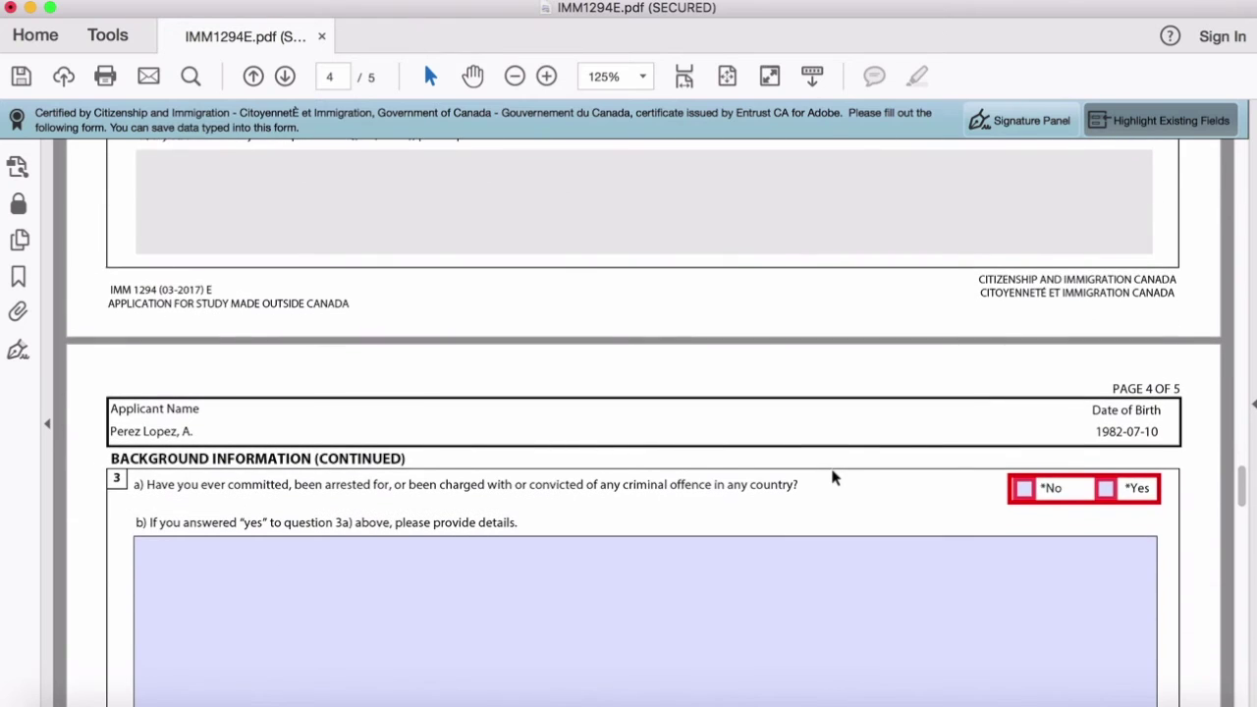
{"action": "scroll", "coordinate": [831, 470], "scroll_direction": "down", "scroll_amount": 2}
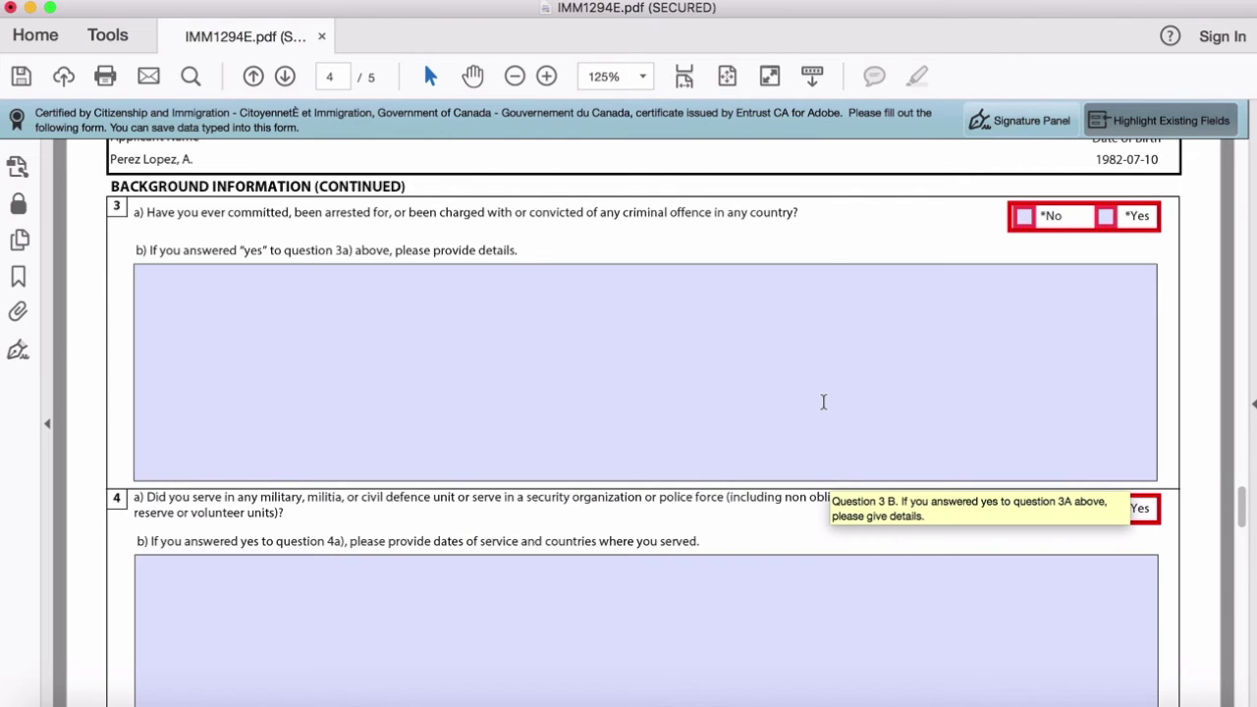
{"action": "scroll", "coordinate": [823, 402], "scroll_direction": "up", "scroll_amount": 1}
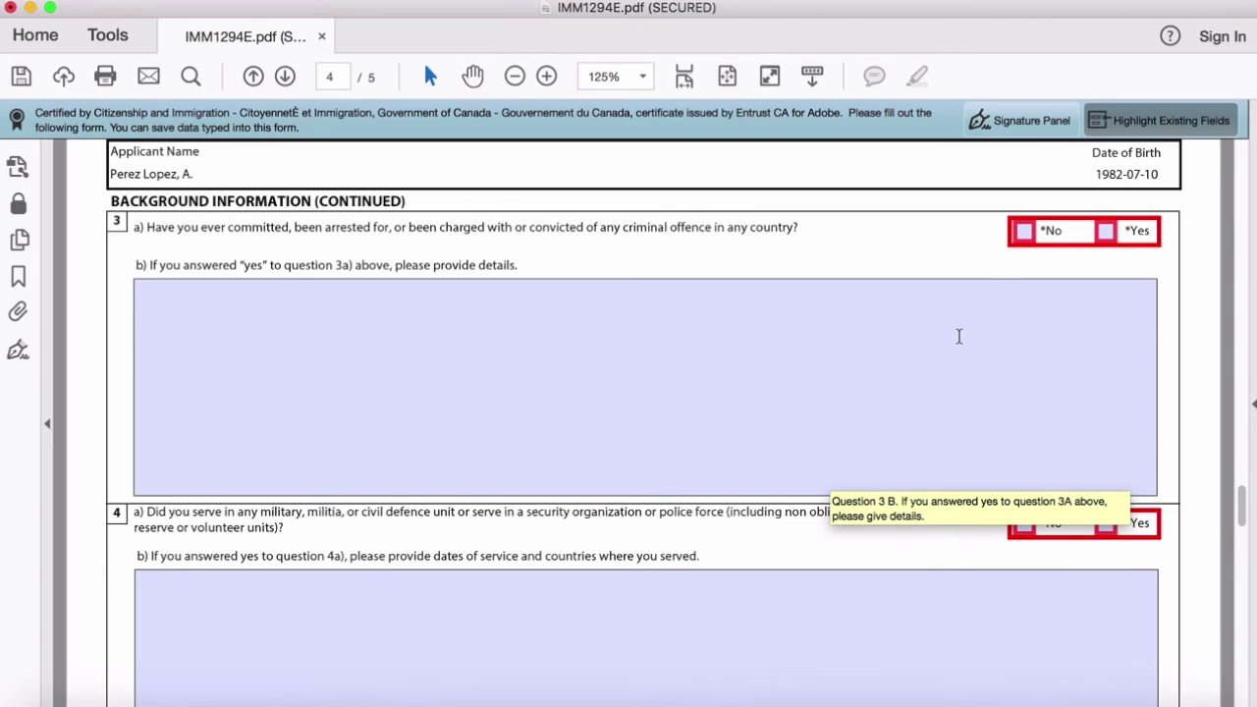
{"action": "scroll", "coordinate": [884, 402], "scroll_direction": "down", "scroll_amount": 5}
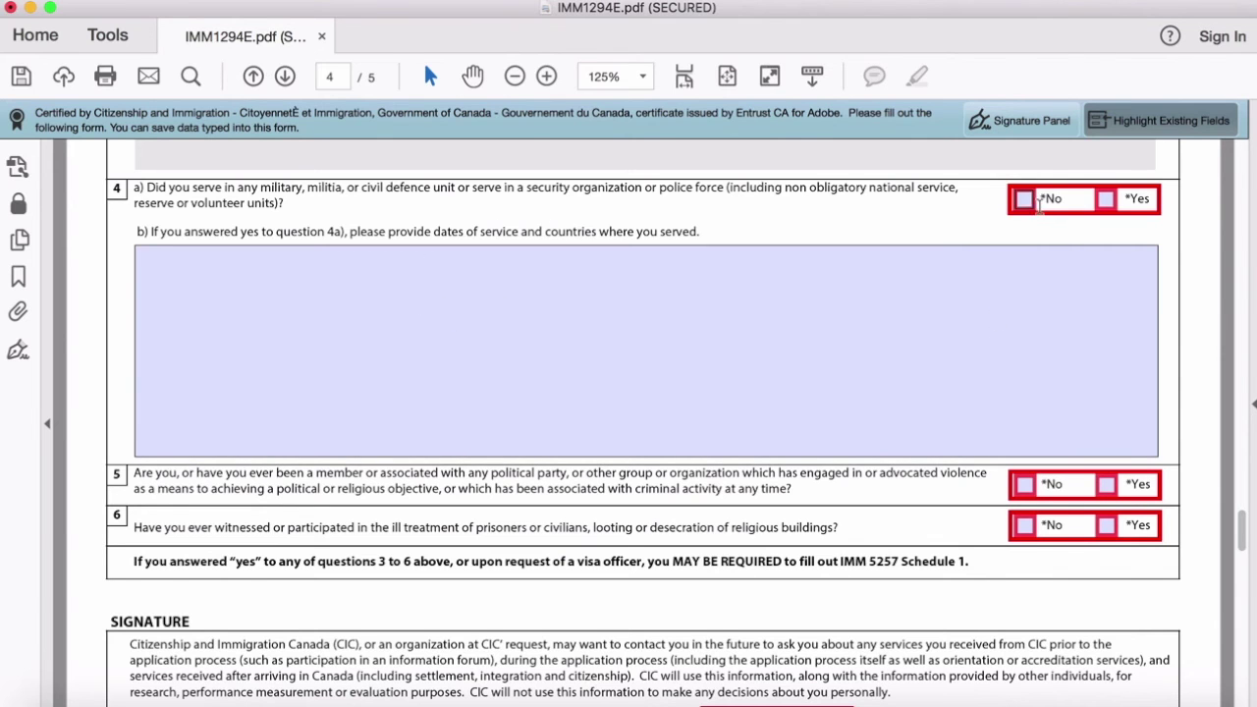
{"action": "scroll", "coordinate": [954, 393], "scroll_direction": "down", "scroll_amount": 4}
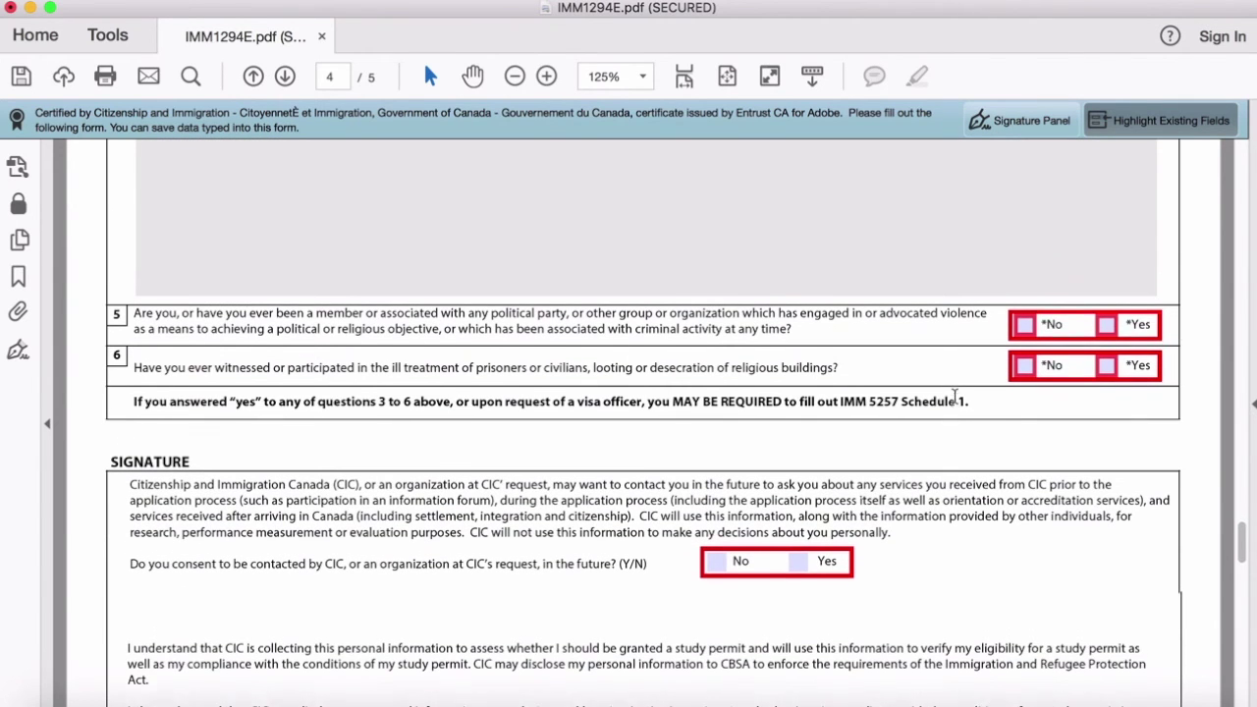
{"action": "scroll", "coordinate": [953, 397], "scroll_direction": "down", "scroll_amount": 1}
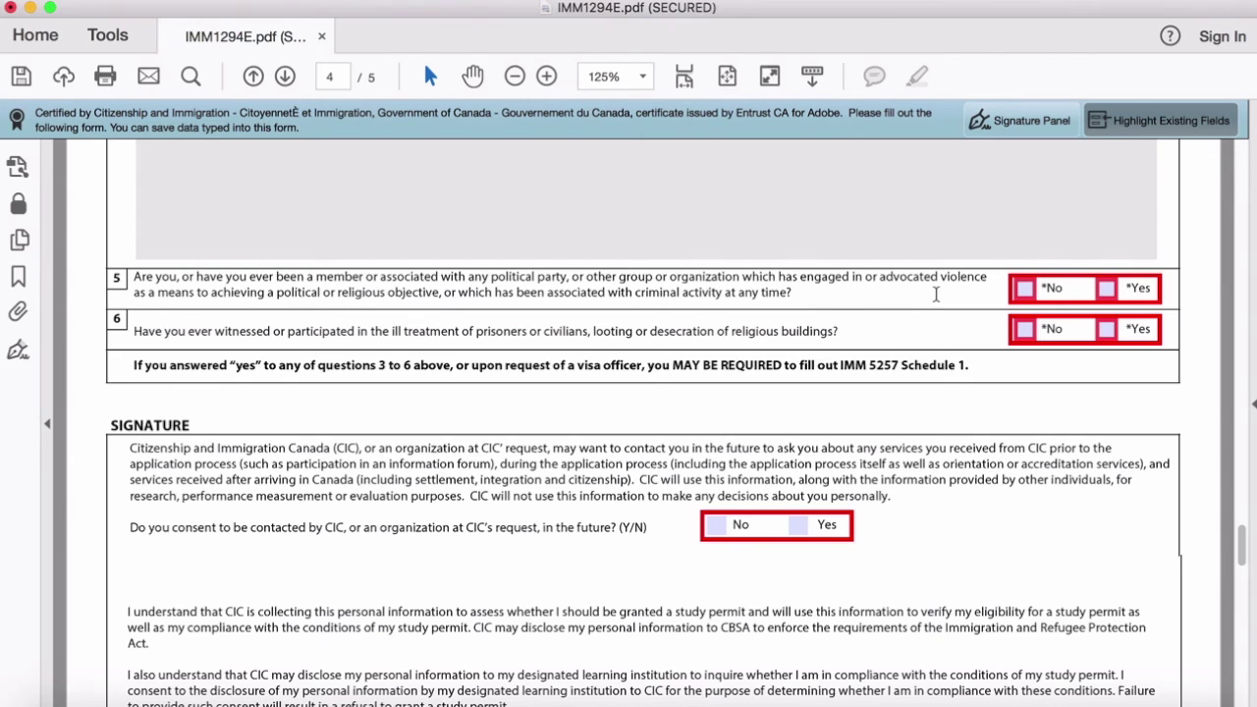
{"action": "left_click", "coordinate": [1025, 289]}
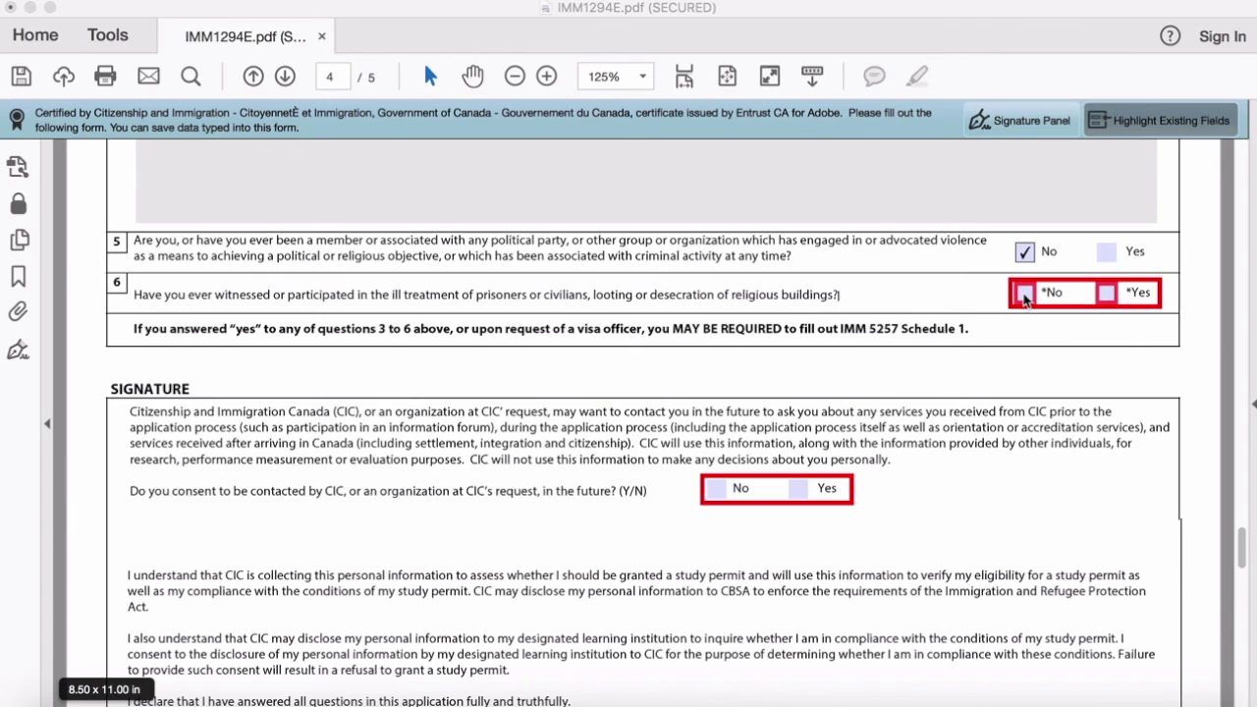
{"action": "left_click", "coordinate": [1024, 296]}
{"action": "scroll", "coordinate": [501, 305], "scroll_direction": "down", "scroll_amount": 3}
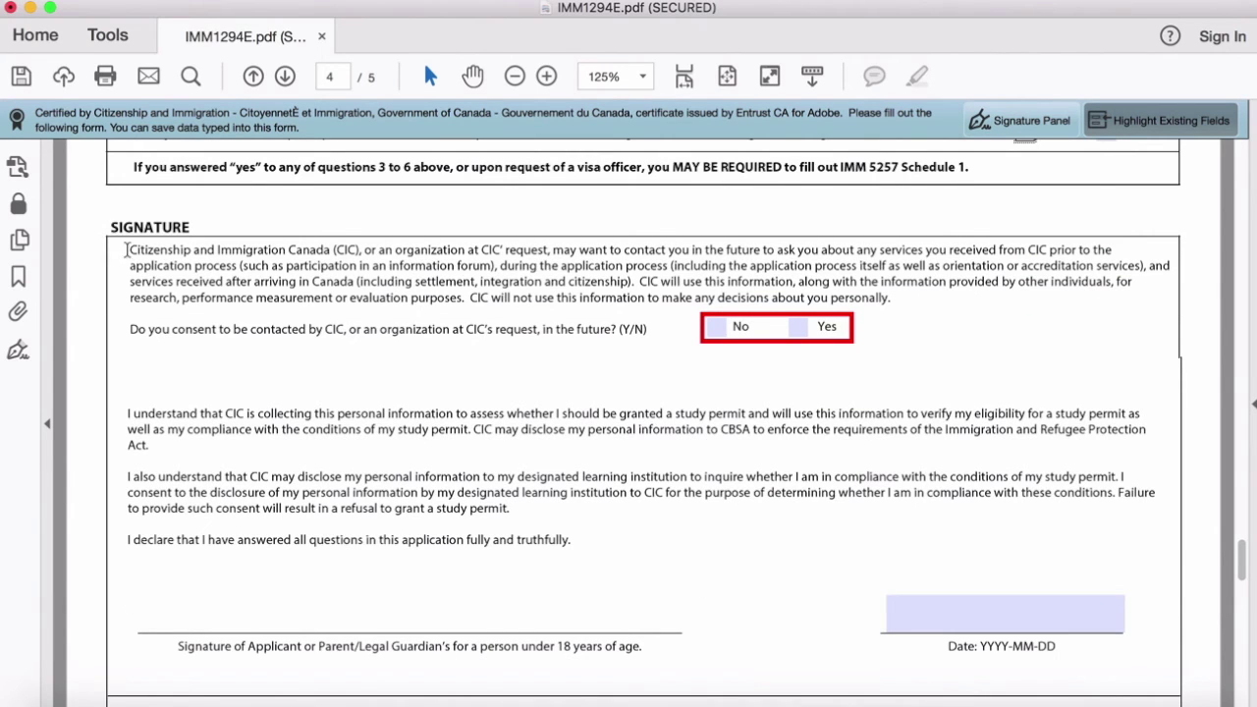
Step: Read the Signature paragraph and decline future contact from CIC
{"action": "mouse_move", "coordinate": [129, 251]}
{"action": "left_mouse_down"}
{"action": "mouse_move", "coordinate": [290, 271]}
{"action": "mouse_move", "coordinate": [943, 283]}
{"action": "mouse_move", "coordinate": [895, 303]}
{"action": "left_mouse_up"}
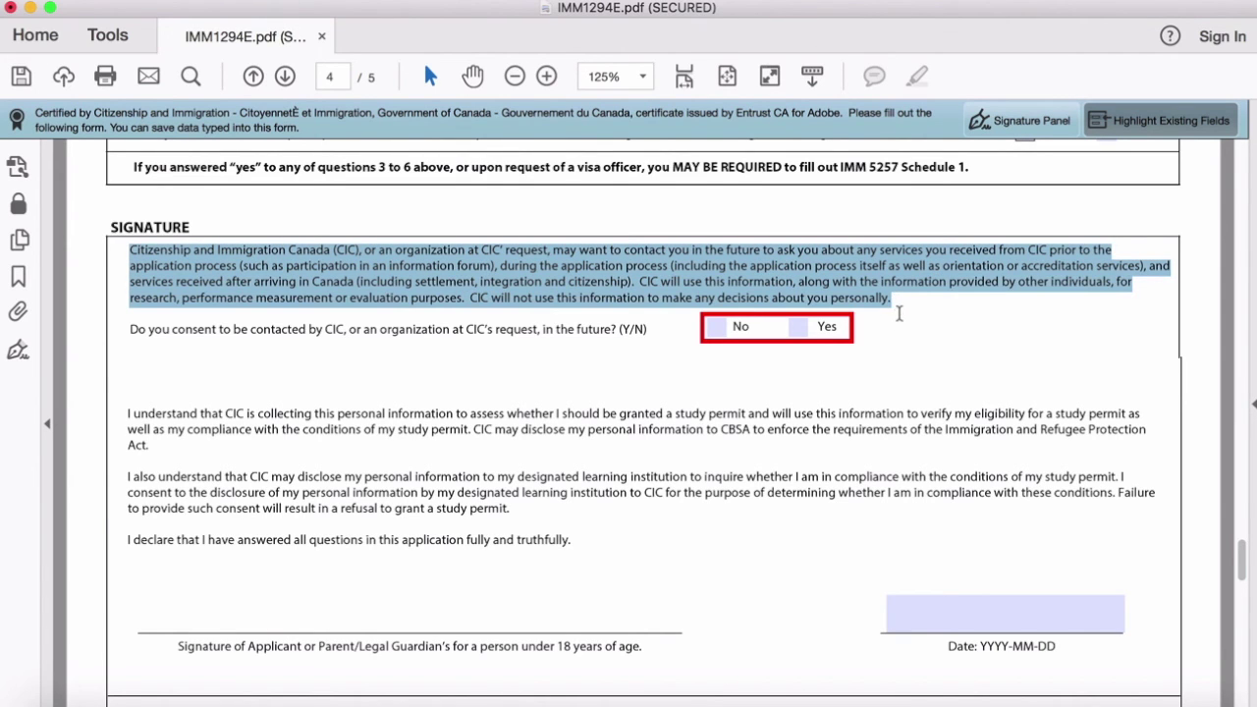
{"action": "left_click", "coordinate": [911, 302]}
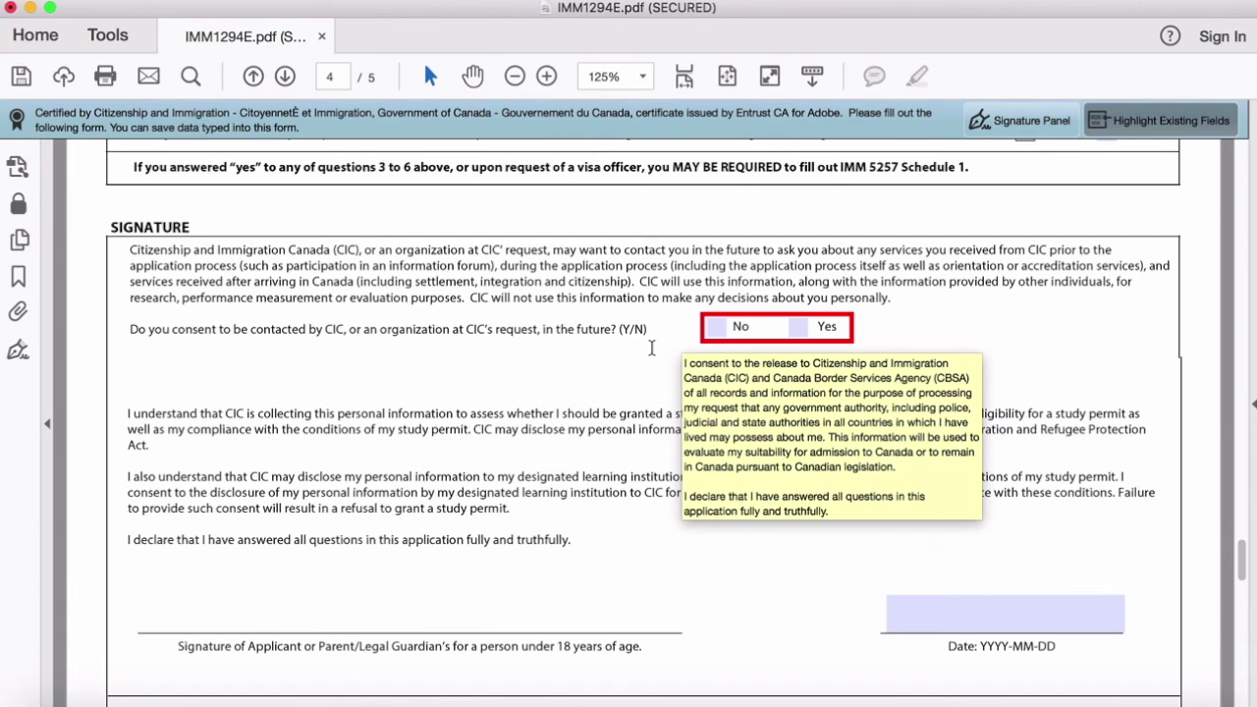
{"action": "left_click", "coordinate": [717, 328]}
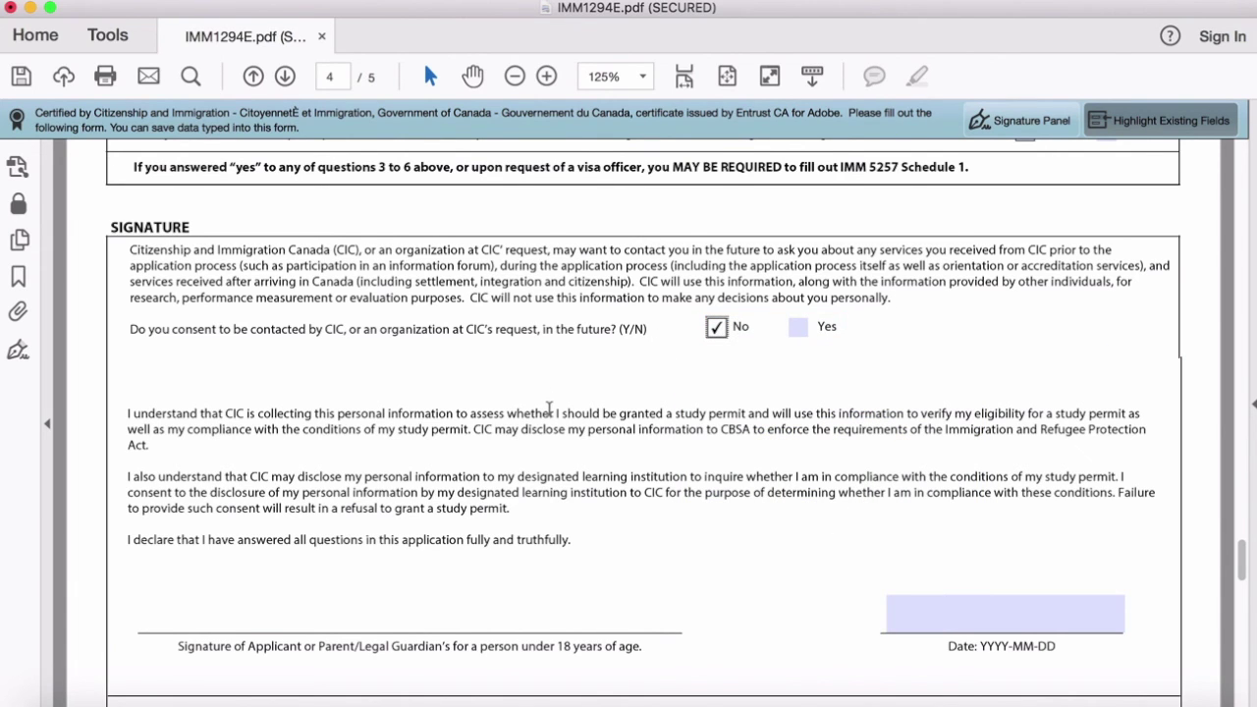
{"action": "scroll", "coordinate": [565, 469], "scroll_direction": "down", "scroll_amount": 4}
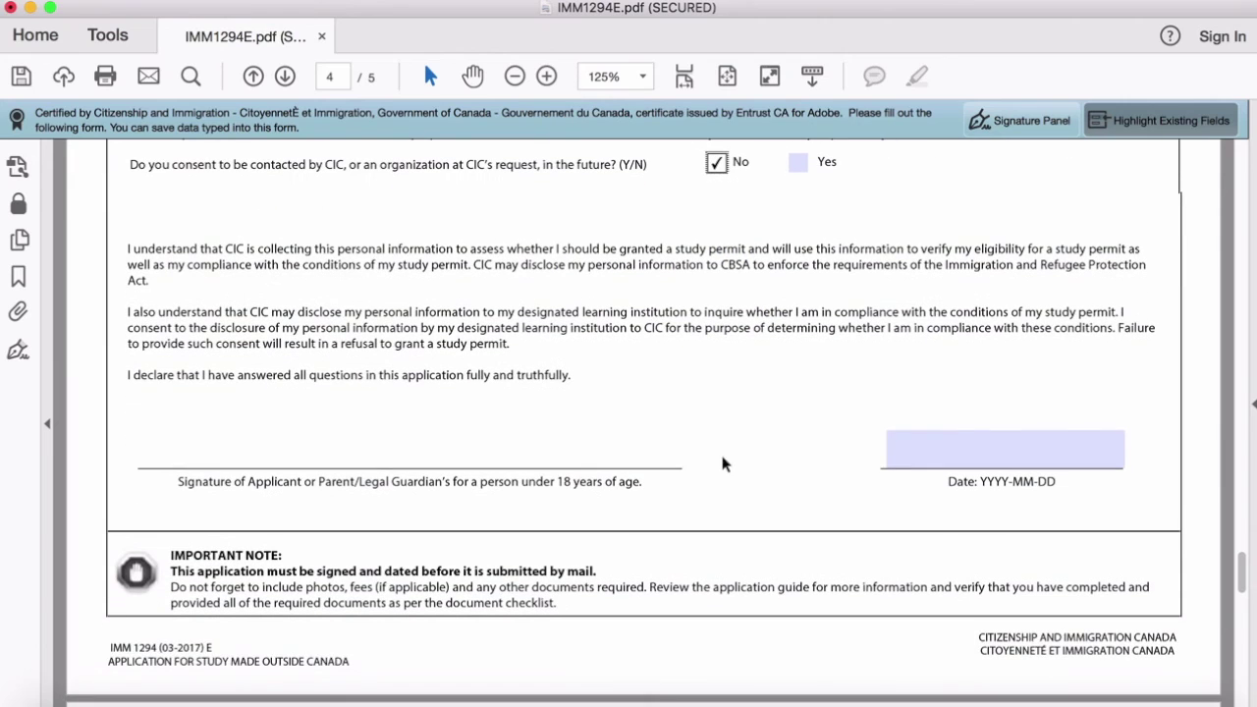
{"action": "scroll", "coordinate": [730, 441], "scroll_direction": "up", "scroll_amount": 1}
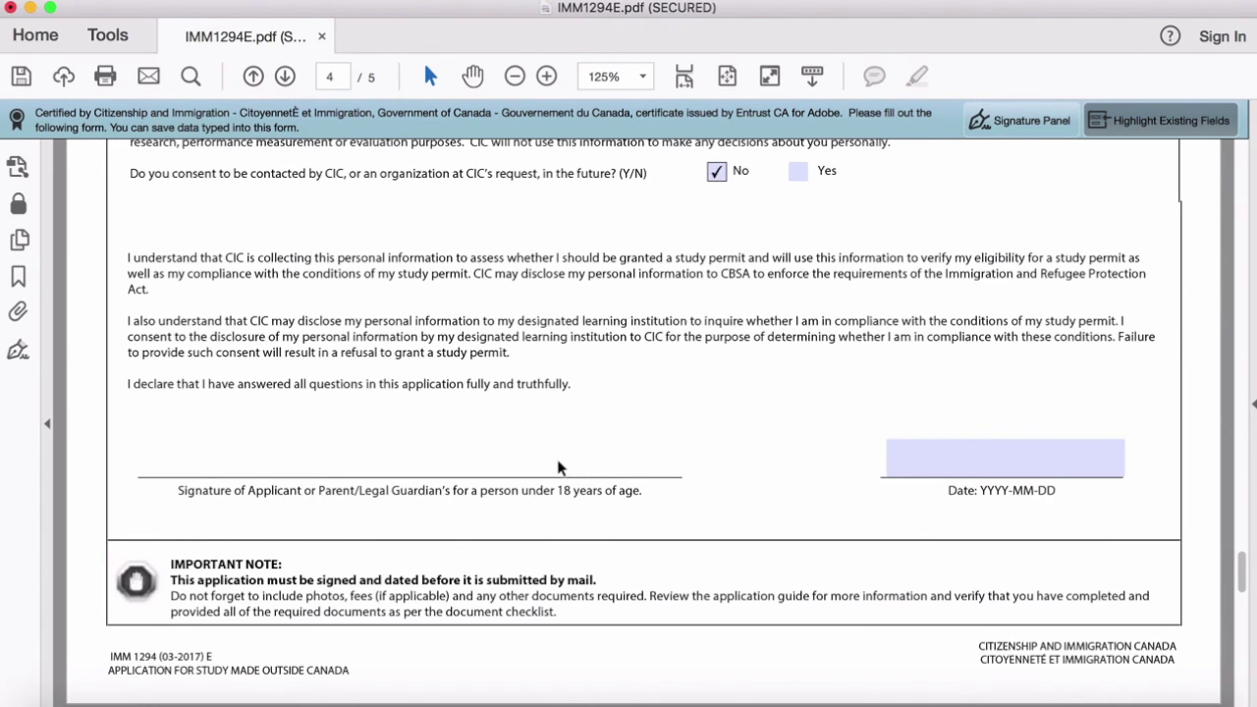
Step: Enter 2017-09-25 as the signature date
{"action": "left_click", "coordinate": [939, 454]}
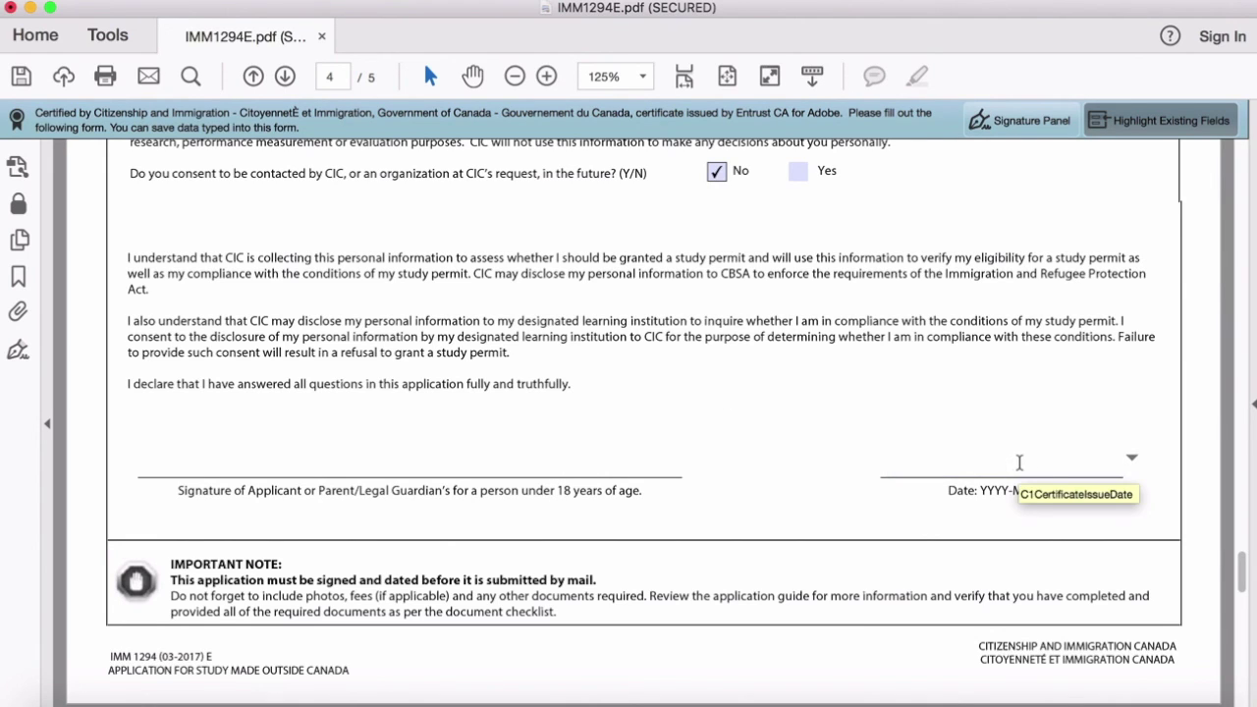
{"action": "type", "text": "20"}
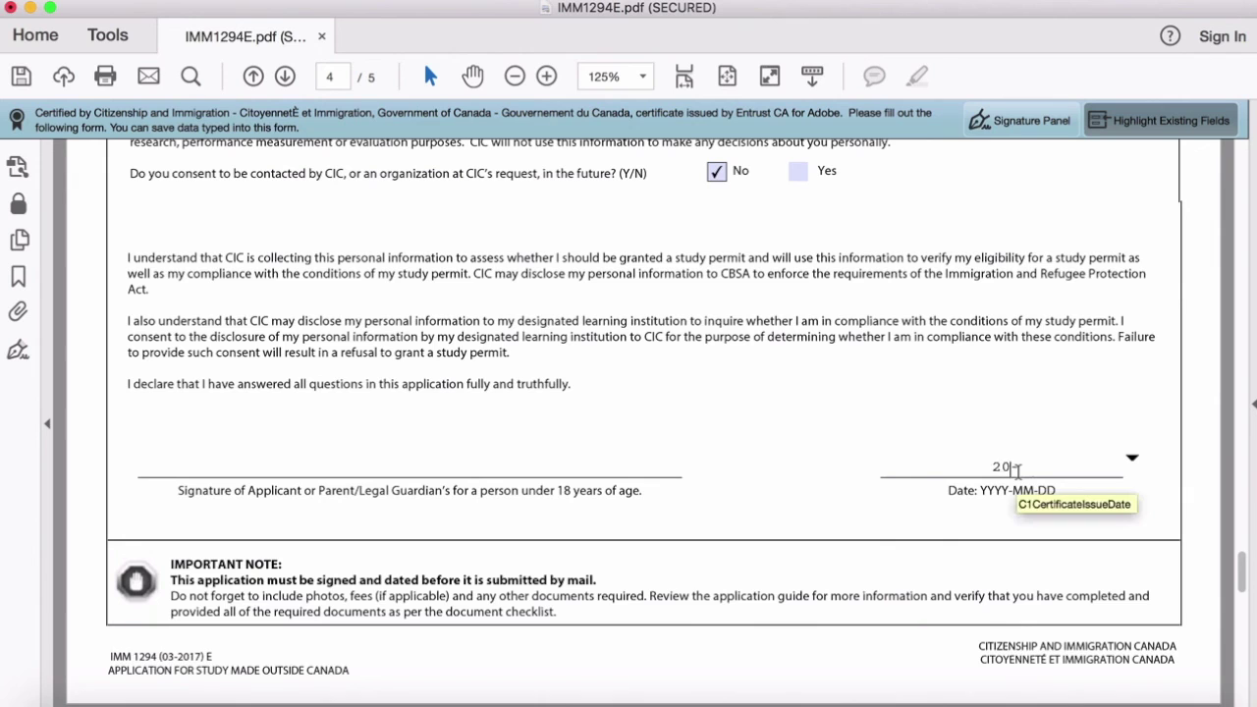
{"action": "type", "text": "17-09-25"}
{"action": "left_click", "coordinate": [198, 467]}
{"action": "scroll", "coordinate": [197, 468], "scroll_direction": "up", "scroll_amount": 1}
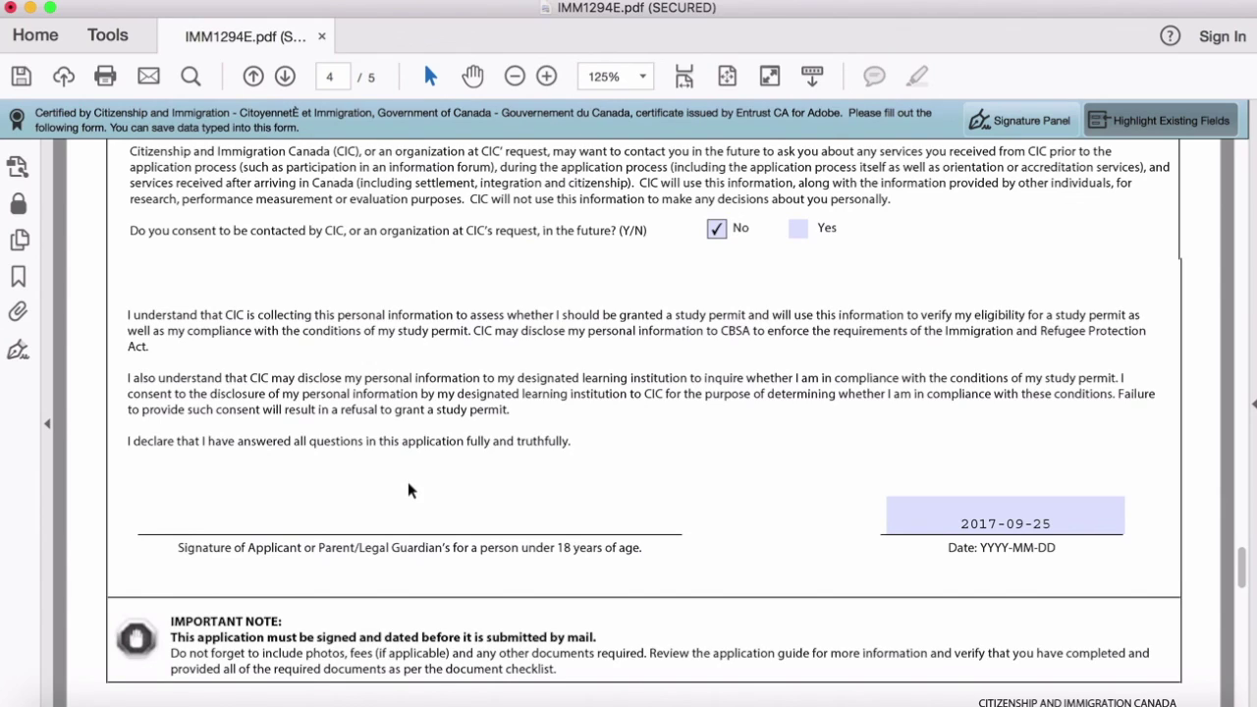
Step: Run Validate on page 5 and acknowledge the 'Validation completed successfully' message
{"action": "scroll", "coordinate": [724, 532], "scroll_direction": "down", "scroll_amount": 10}
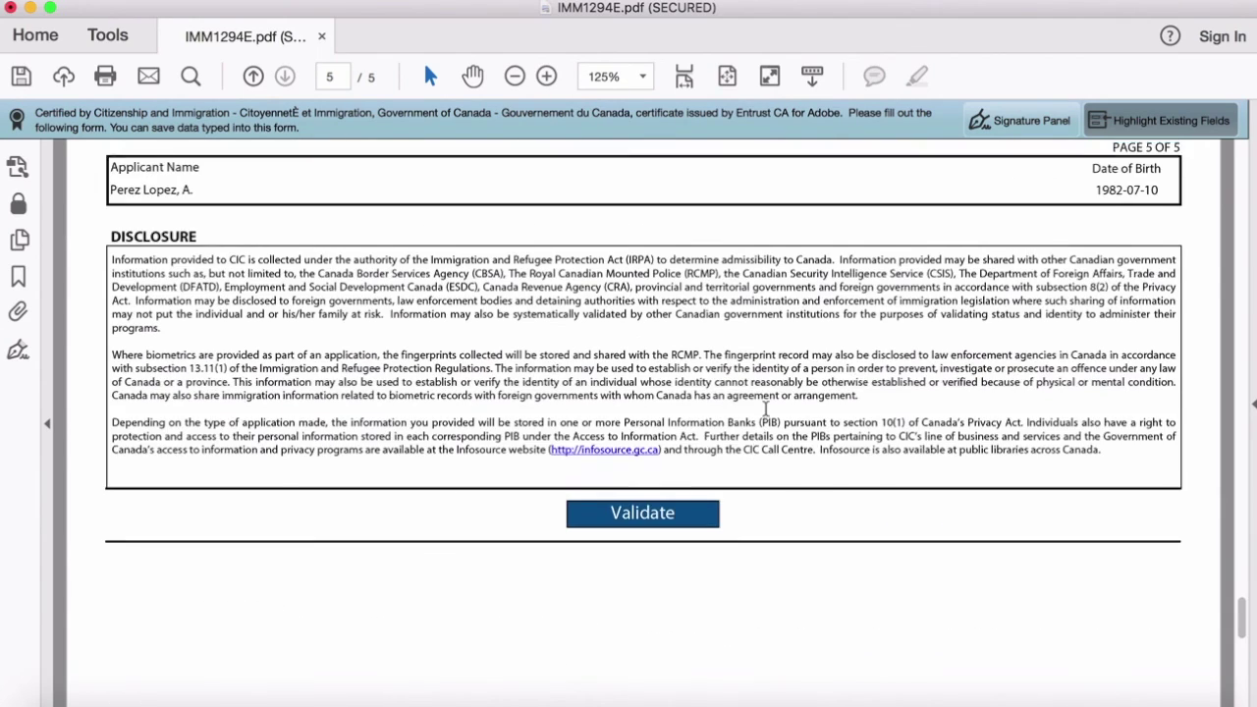
{"action": "scroll", "coordinate": [765, 409], "scroll_direction": "up", "scroll_amount": 10}
{"action": "scroll", "coordinate": [765, 408], "scroll_direction": "up", "scroll_amount": 15}
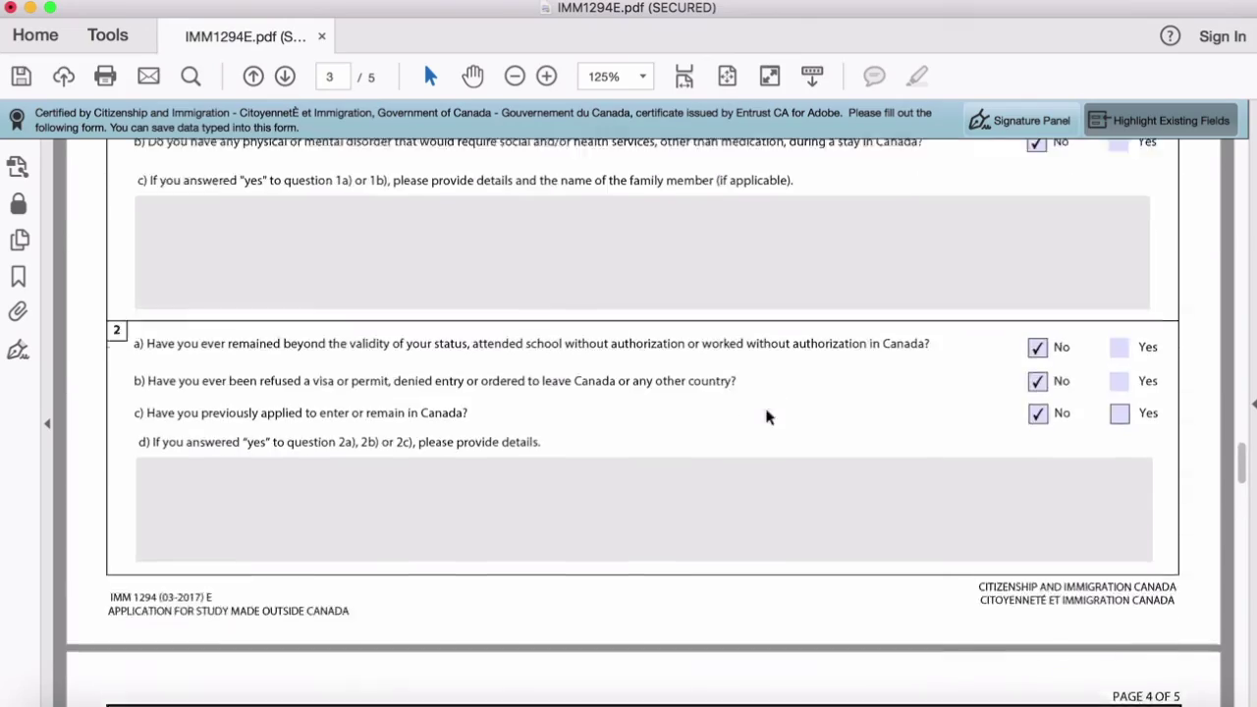
{"action": "scroll", "coordinate": [765, 409], "scroll_direction": "up", "scroll_amount": 5}
{"action": "scroll", "coordinate": [765, 408], "scroll_direction": "down", "scroll_amount": 10}
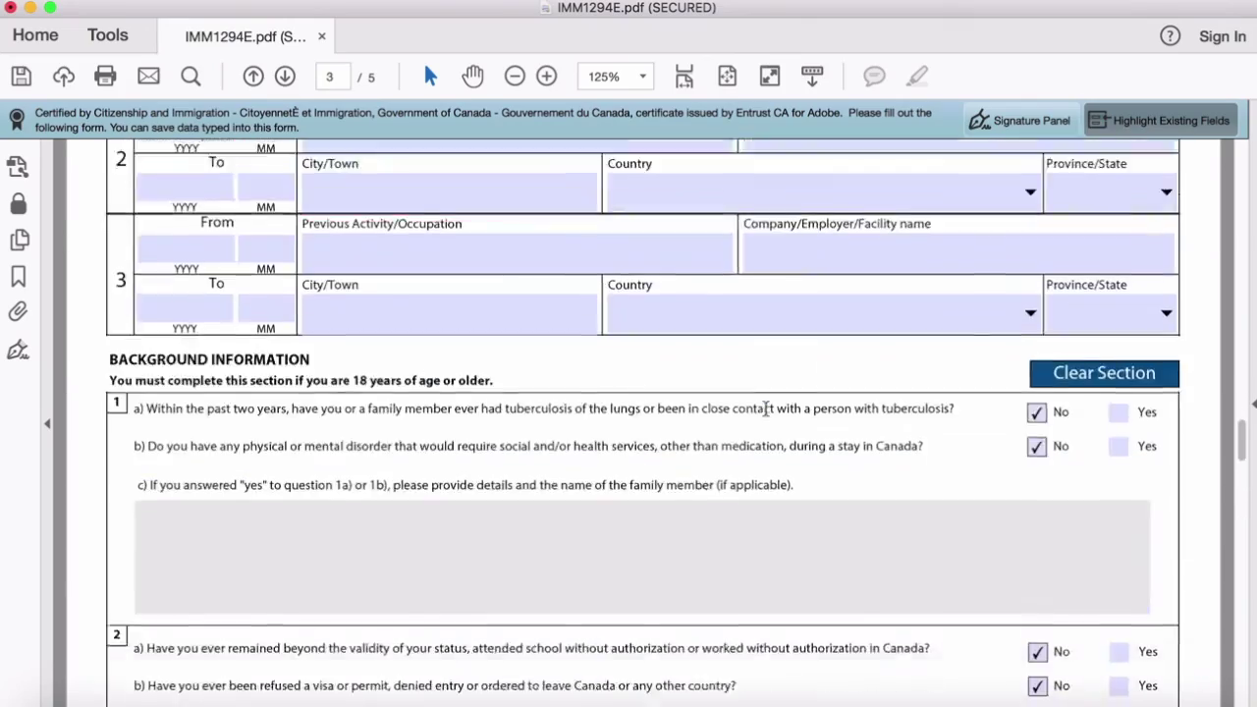
{"action": "scroll", "coordinate": [767, 417], "scroll_direction": "down", "scroll_amount": 12}
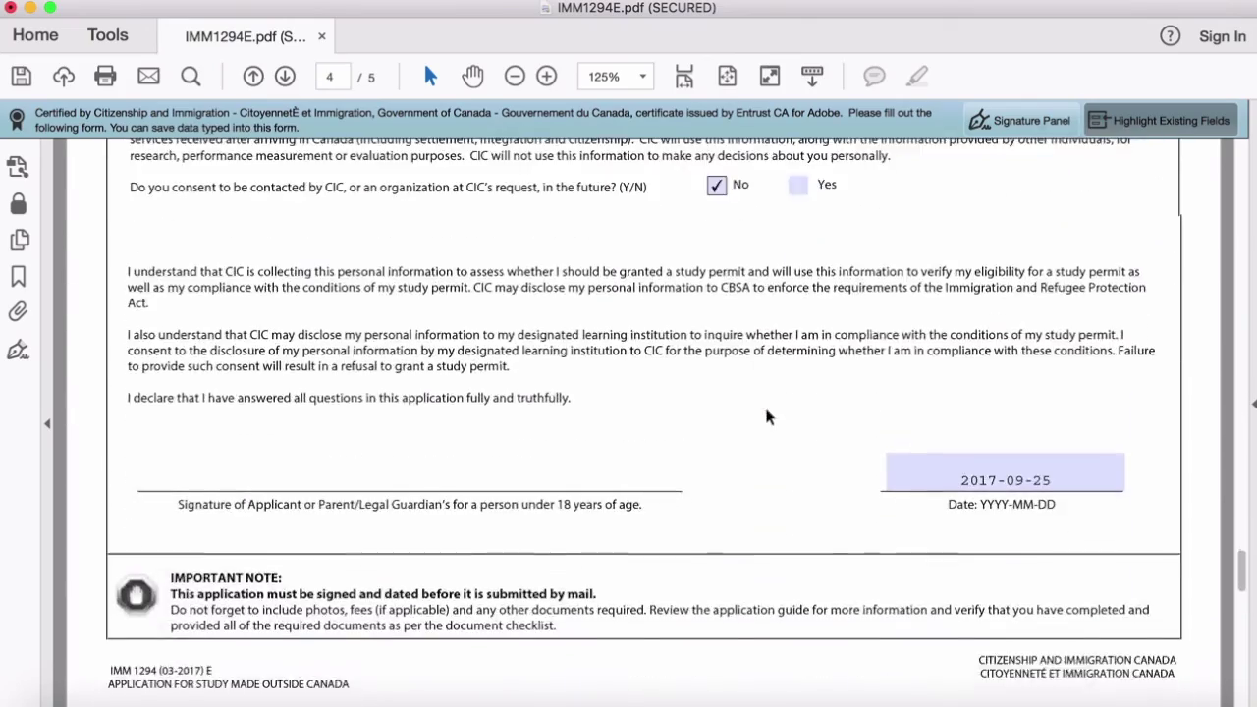
{"action": "scroll", "coordinate": [767, 416], "scroll_direction": "down", "scroll_amount": 6}
{"action": "scroll", "coordinate": [779, 415], "scroll_direction": "up", "scroll_amount": 3}
{"action": "scroll", "coordinate": [779, 414], "scroll_direction": "down", "scroll_amount": 4}
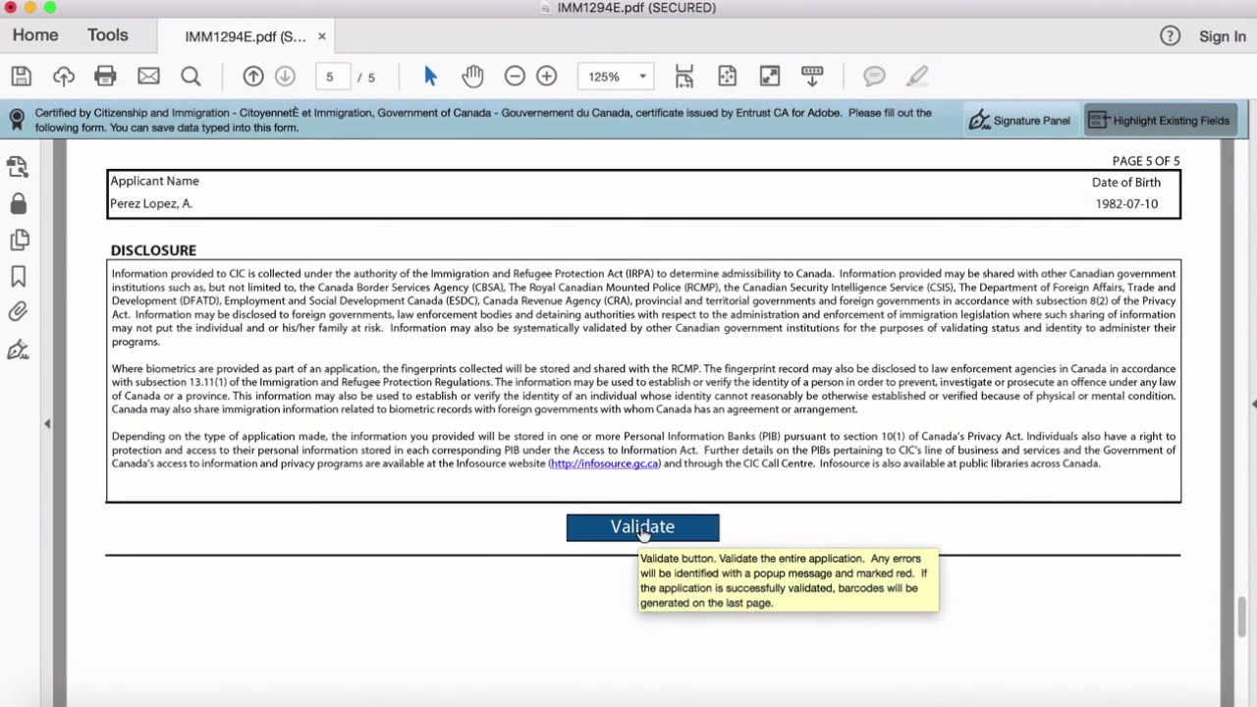
{"action": "left_click", "coordinate": [650, 528]}
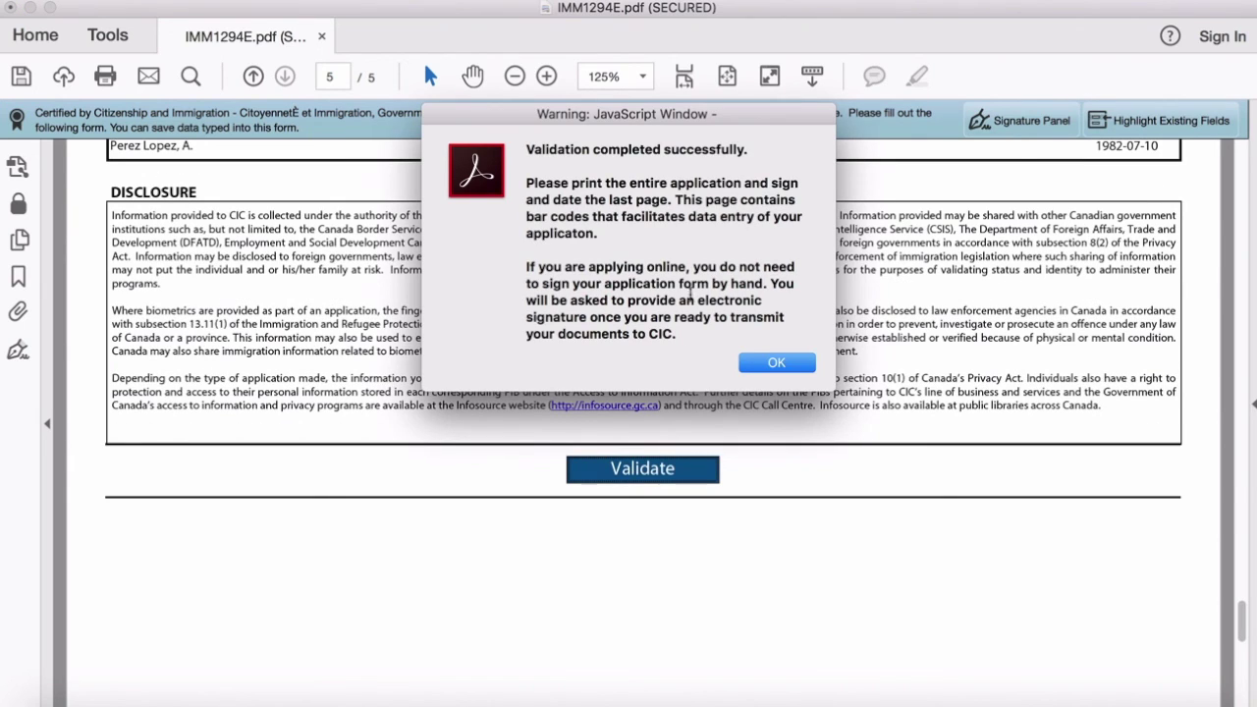
{"action": "left_click", "coordinate": [764, 365]}
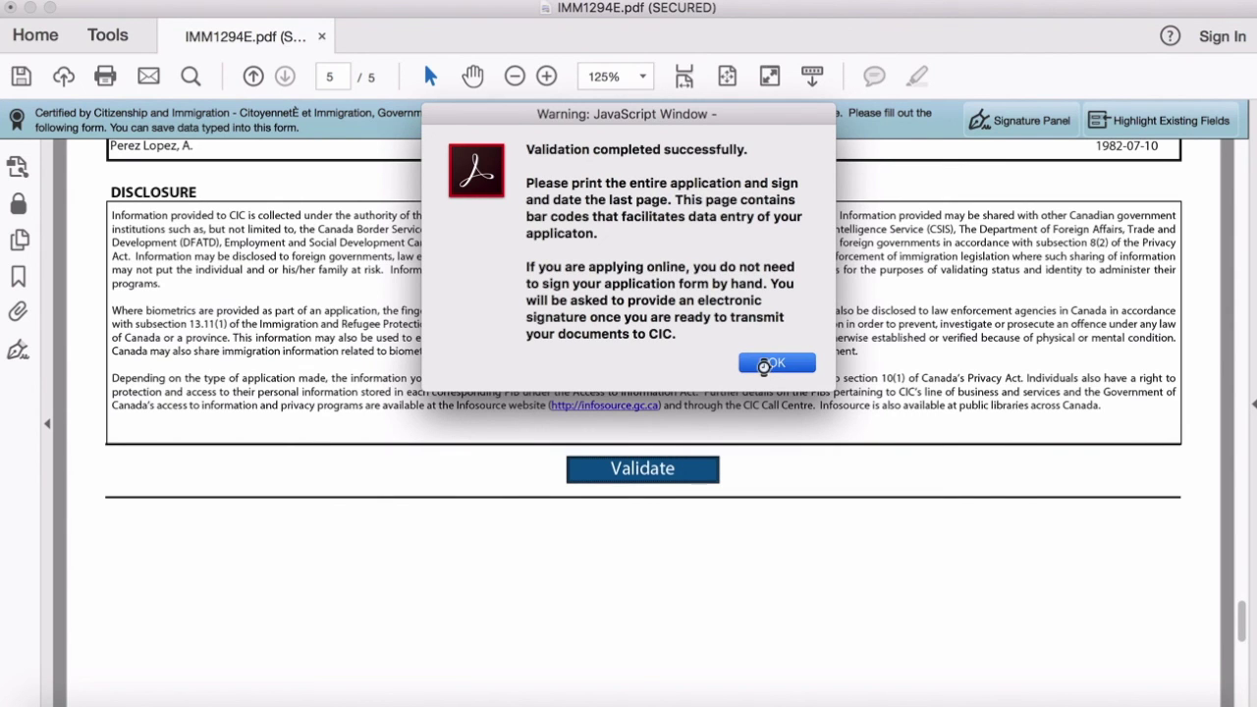
{"action": "left_click", "coordinate": [765, 364]}
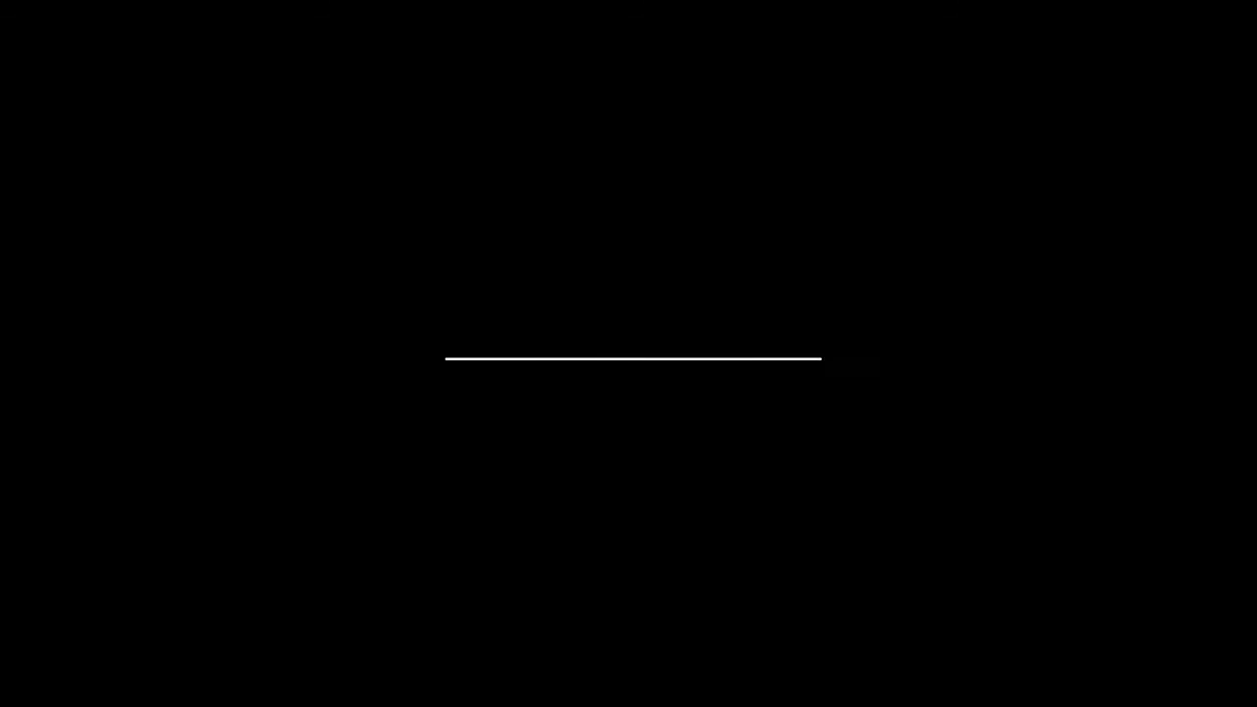